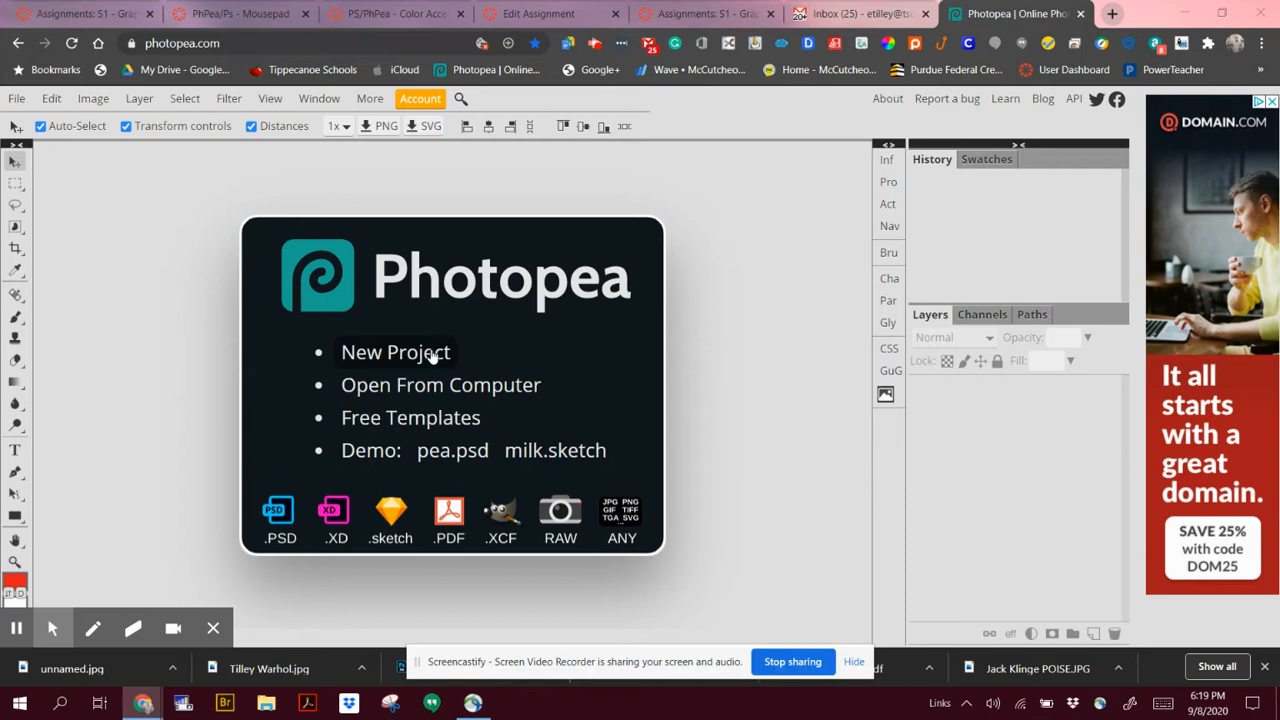
Start a new project from the Ledger print preset and swap its dimensions to landscape, 17 in wide by 11 in high
left_click(432, 357)
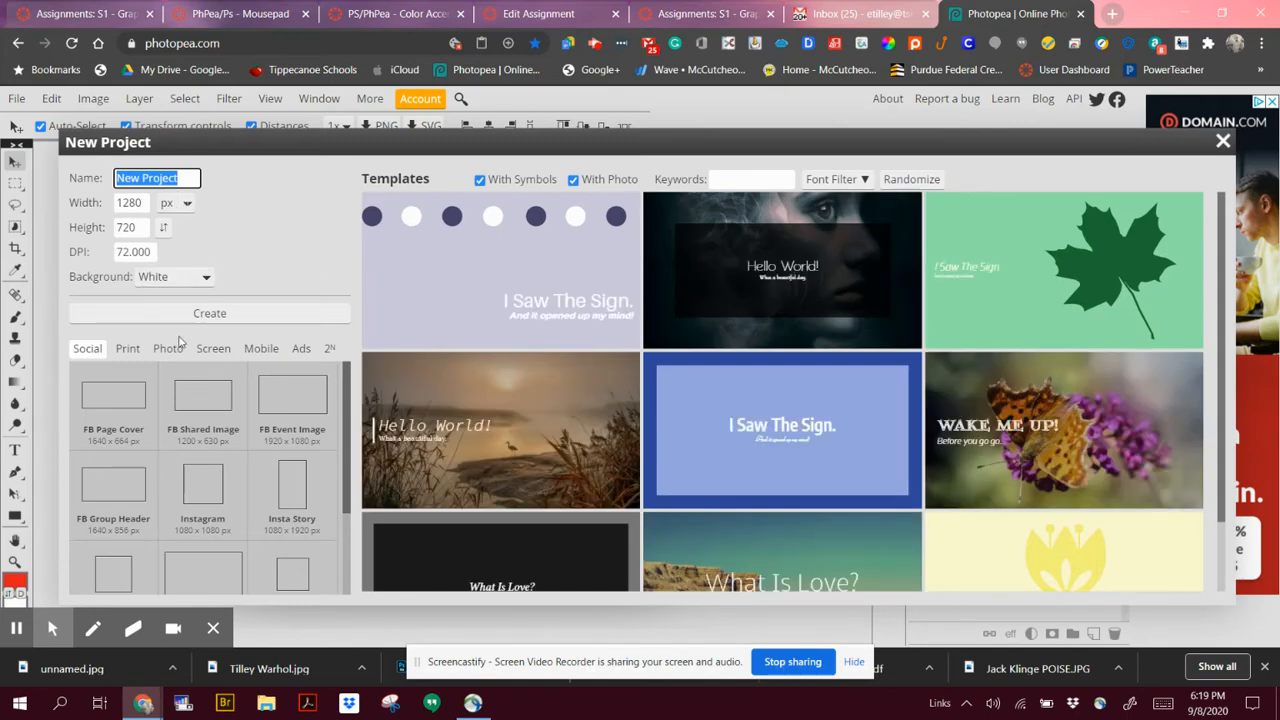
left_click(130, 350)
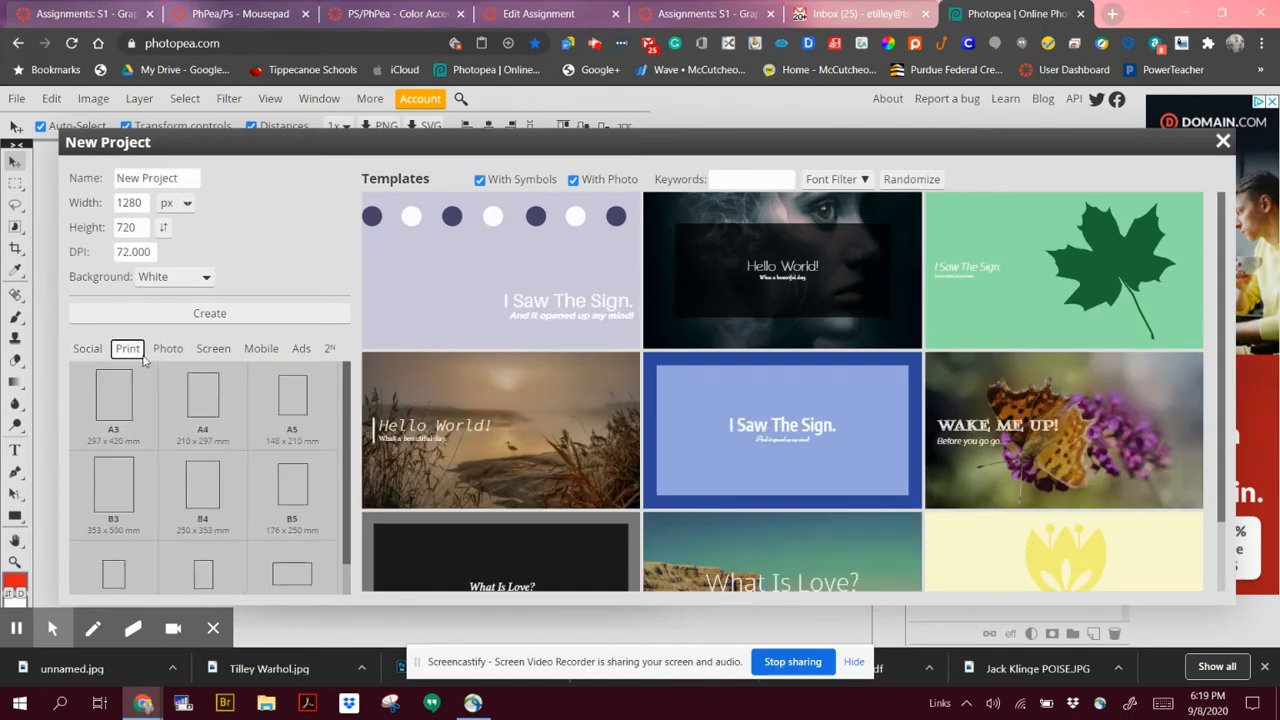
scroll(200, 427, "down", 1)
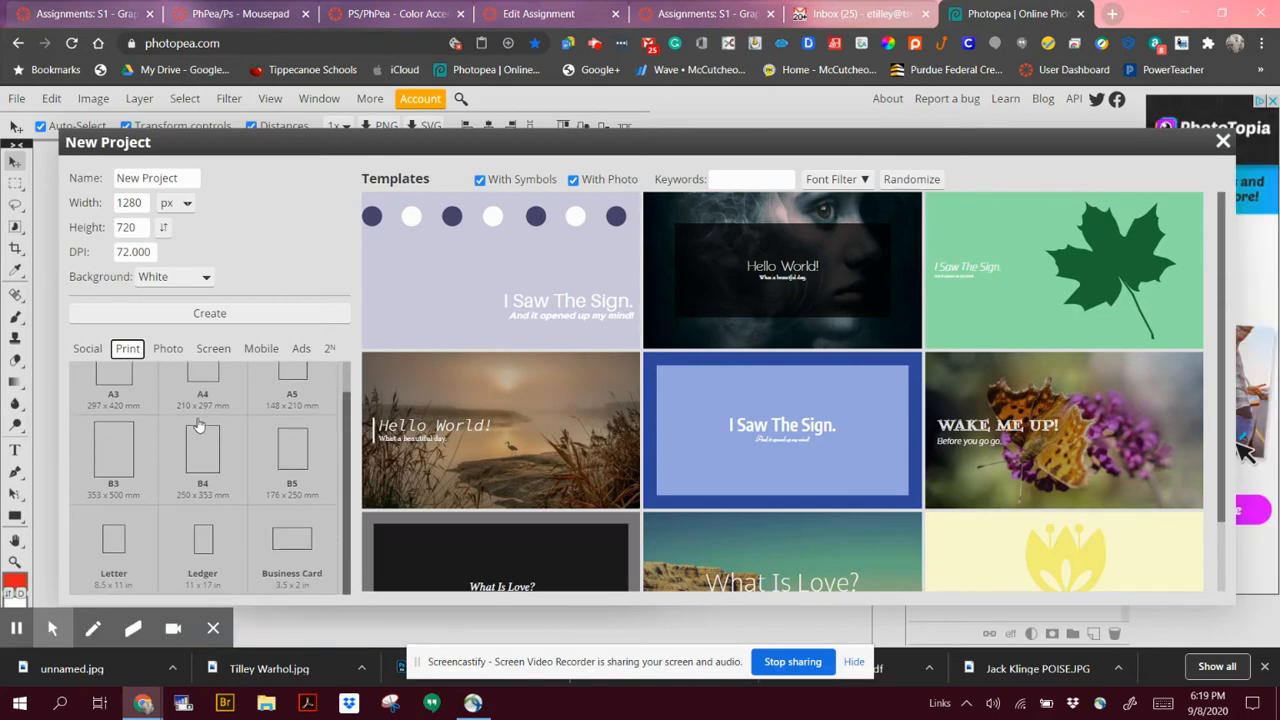
left_click(203, 545)
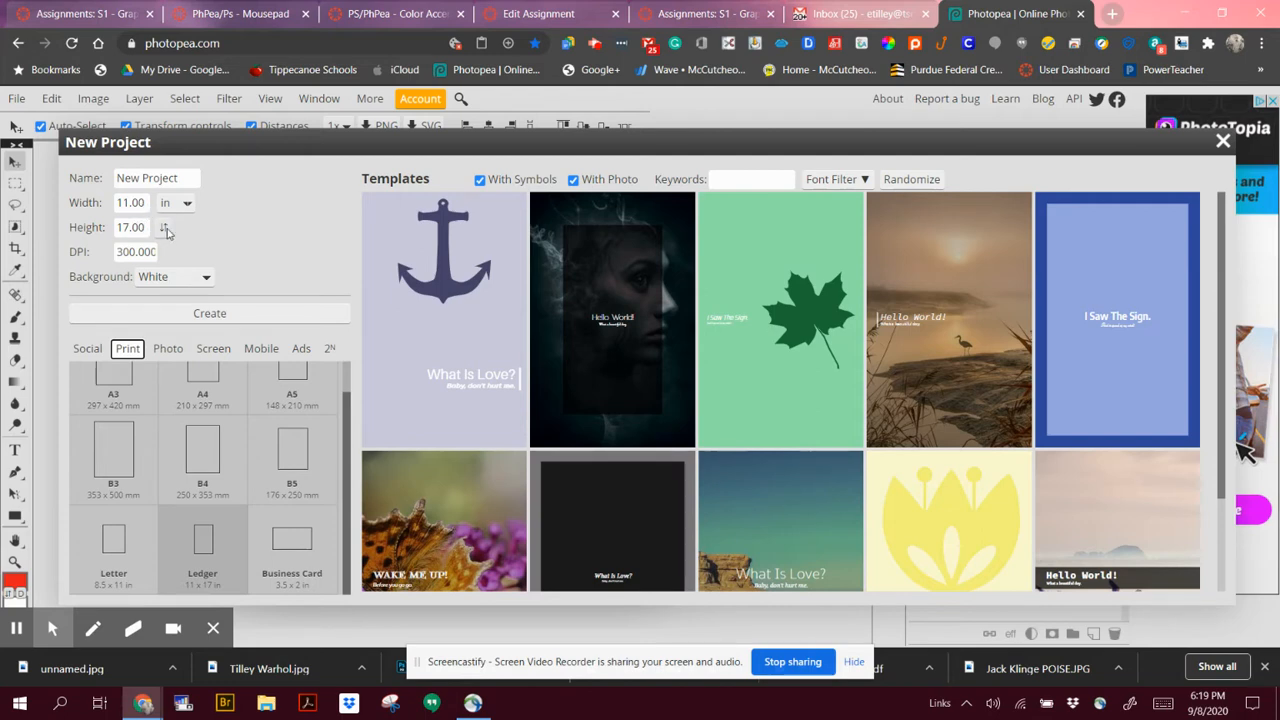
left_click(164, 229)
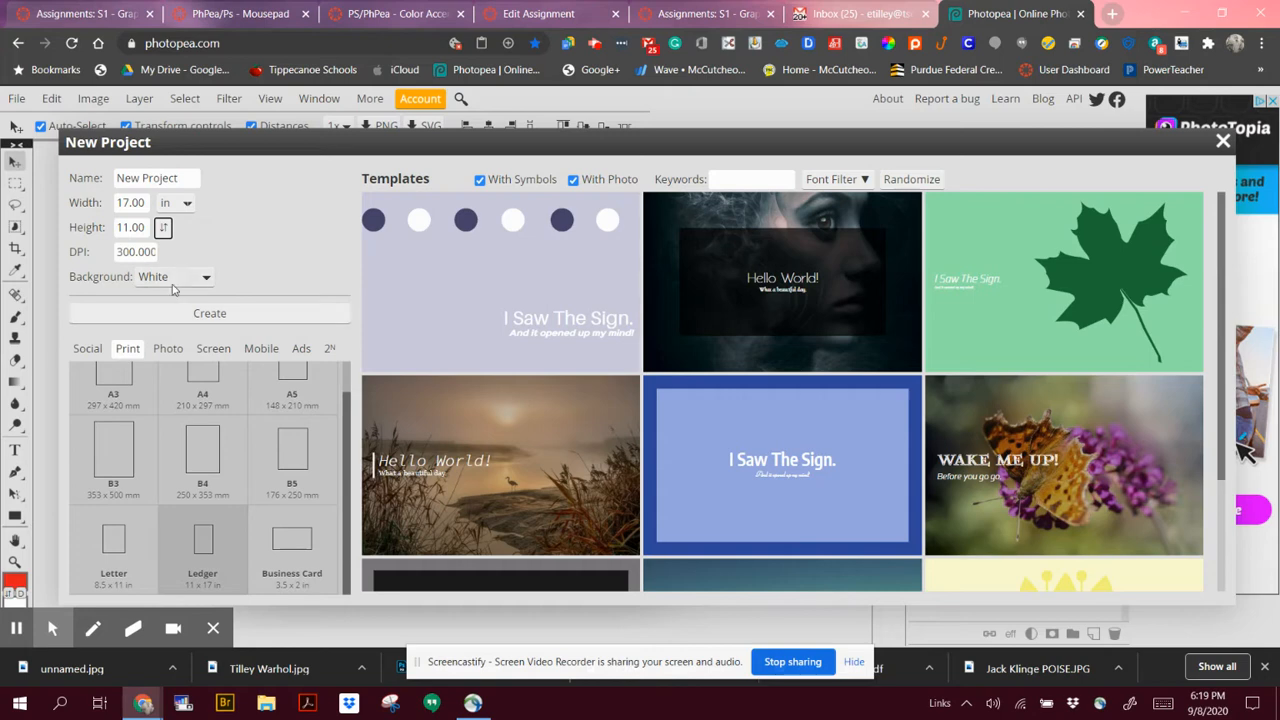
Name the project with the surname followed by "Photo in Name" and create it
triple_click(171, 177)
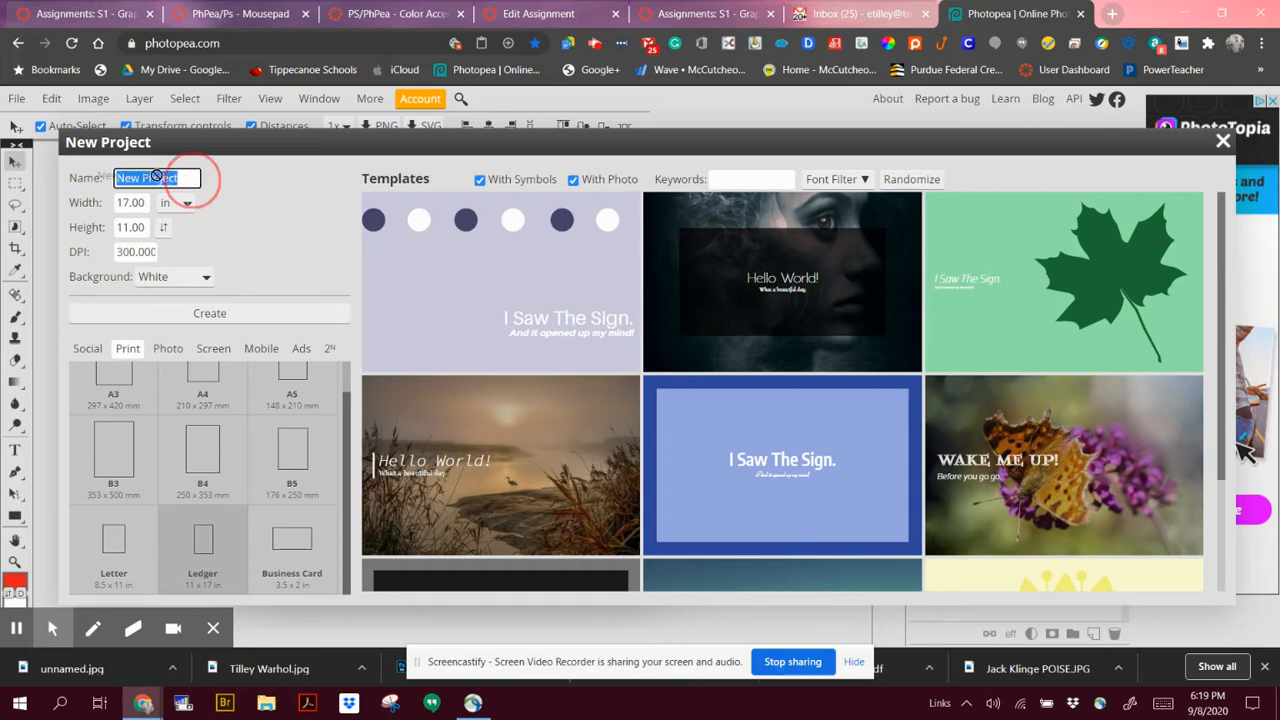
type("Ti")
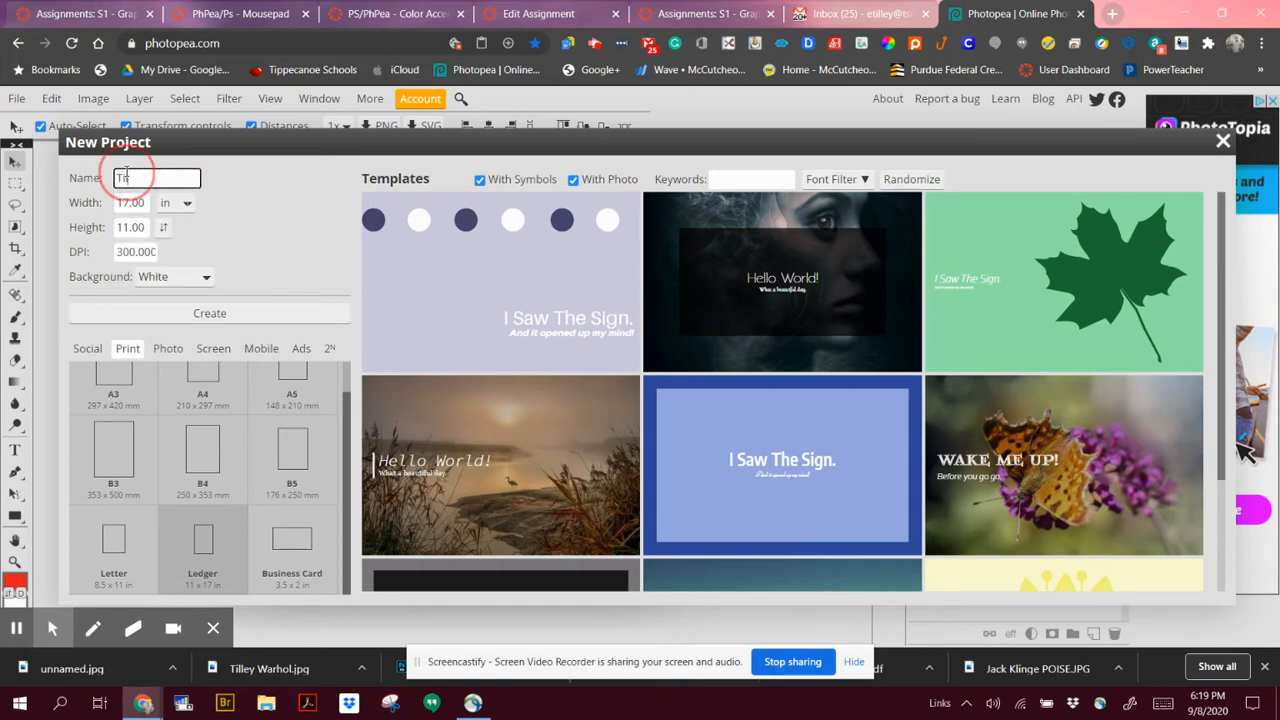
type("lley Photo in Name")
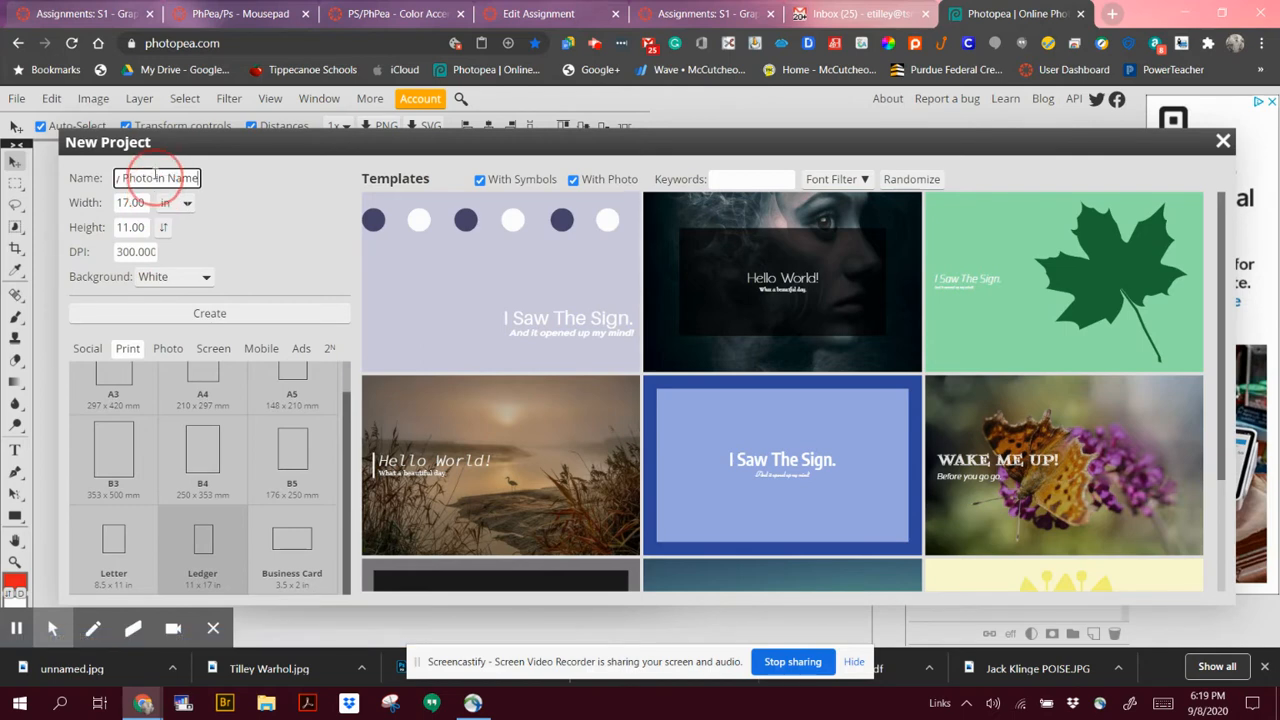
left_click(195, 315)
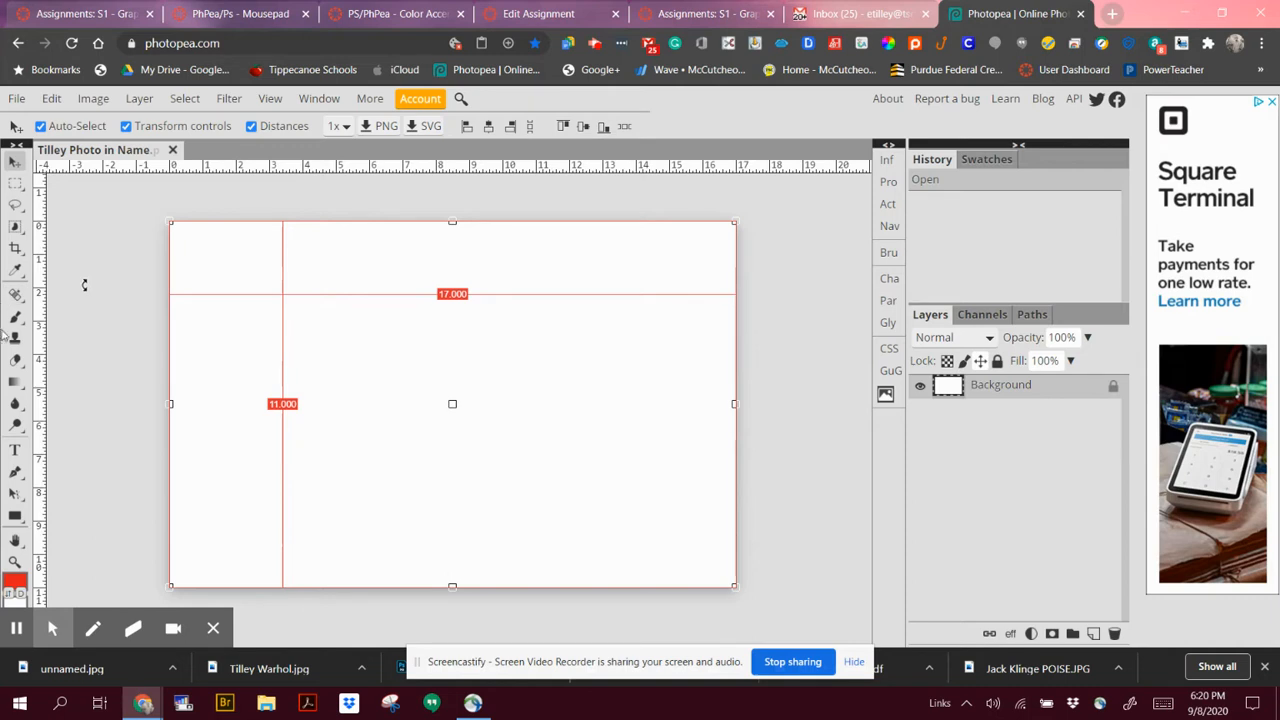
Add a text box about 15 by 5 in across the middle of the page, containing the surname in capitals at 150 px
left_click(15, 450)
left_click_drag(206, 299, 707, 472)
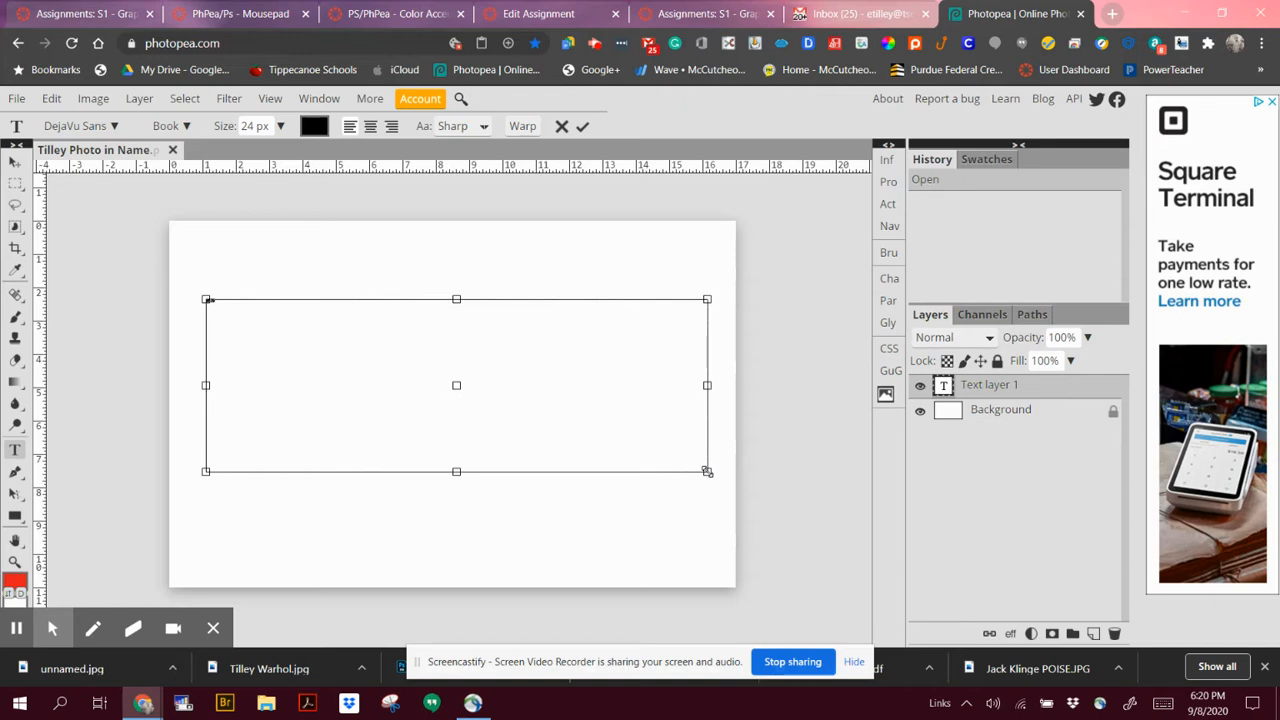
left_click(268, 127)
left_click(280, 126)
left_click_drag(222, 153, 286, 152)
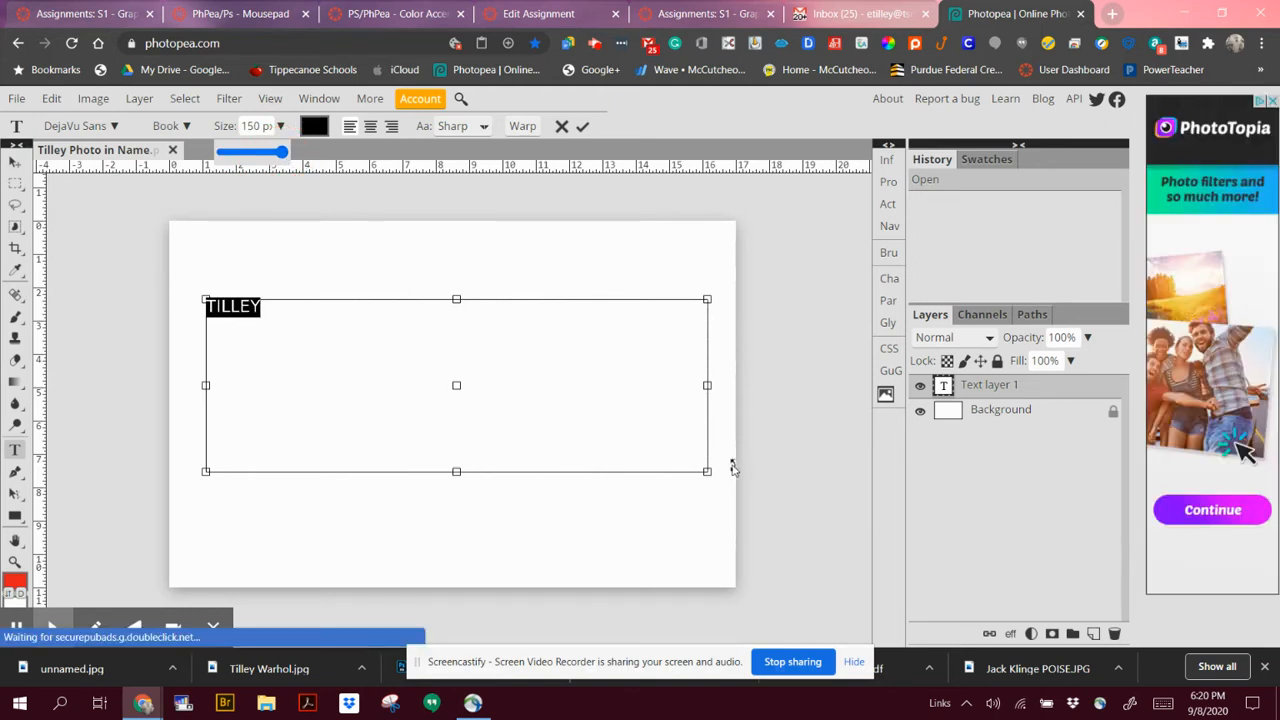
Shrink the text box around the surname, and free-transform the text to about 939% width and 1109% height
left_click_drag(707, 471, 266, 320)
left_click(50, 98)
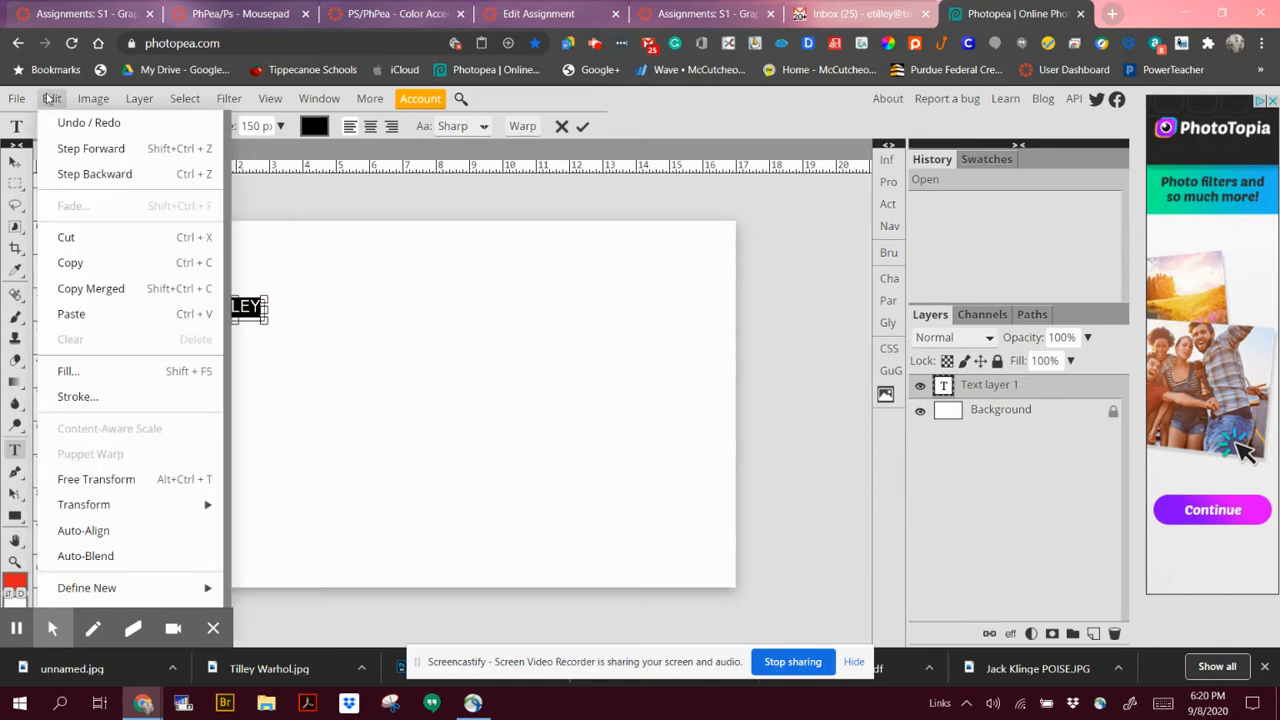
left_click(68, 479)
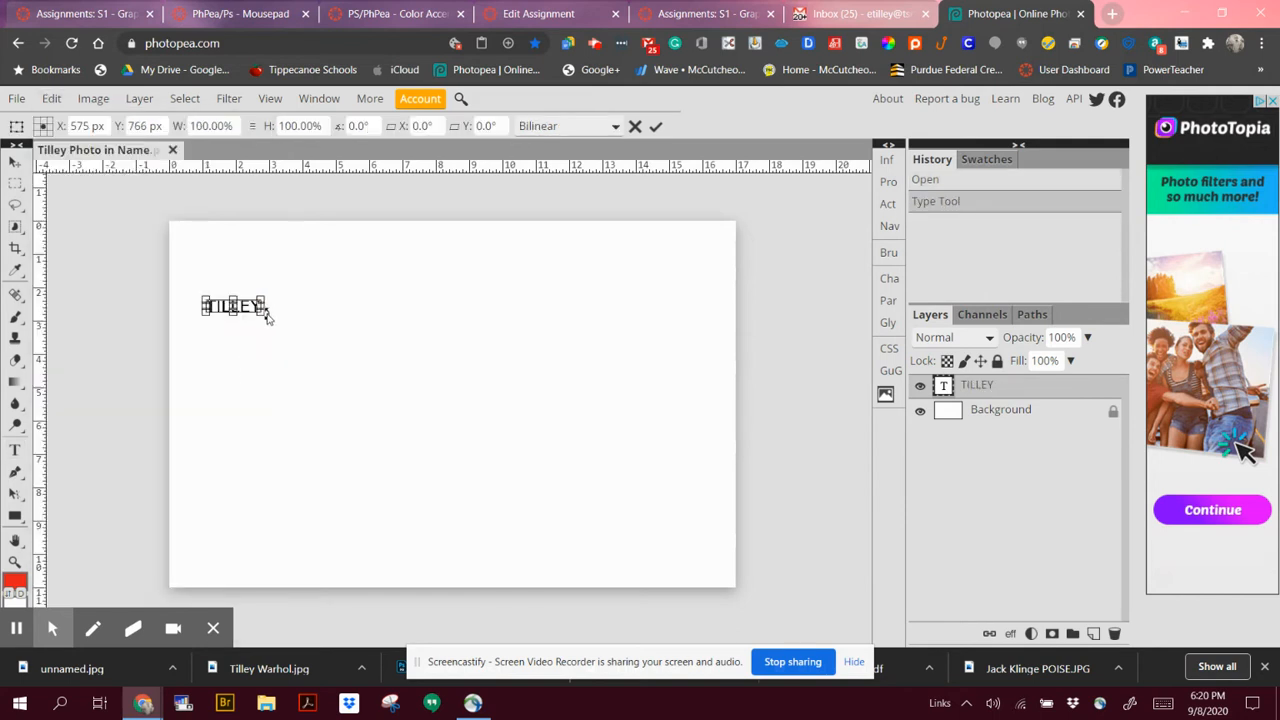
left_click_drag(268, 316, 717, 435)
double_click(491, 366)
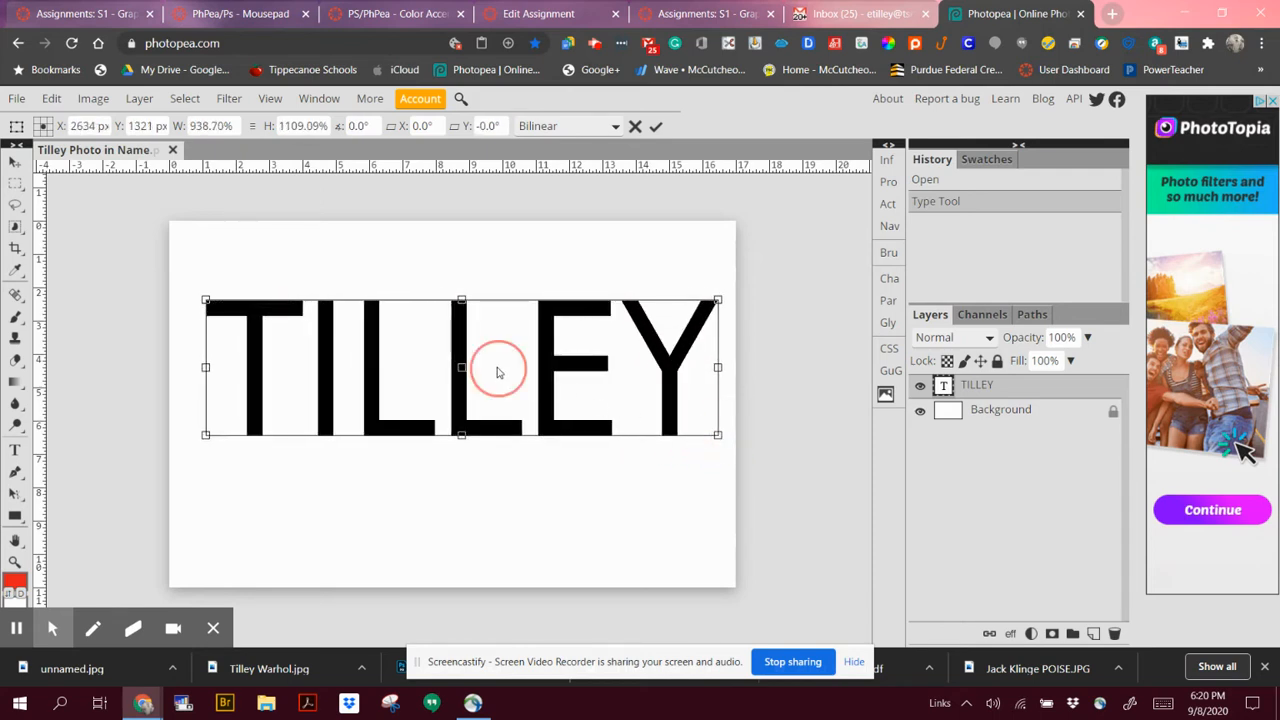
Select the surname text and change its font to Distant Galaxy
double_click(369, 366)
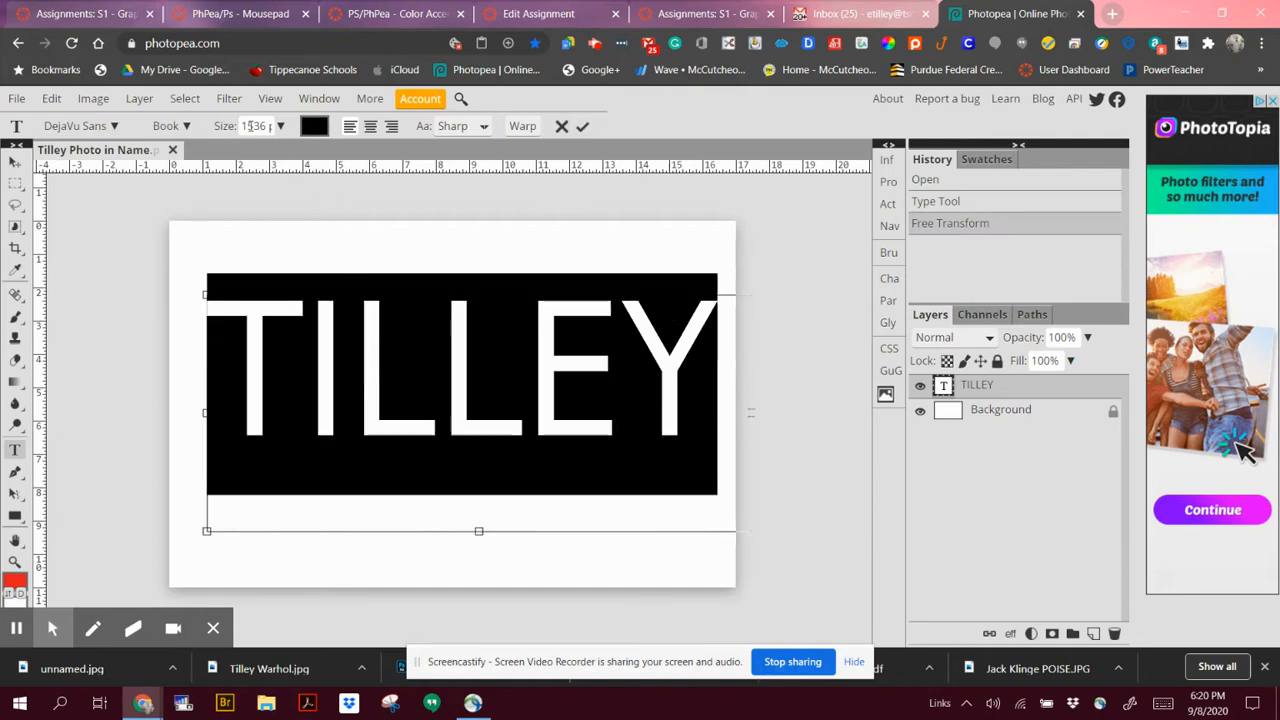
left_click(97, 127)
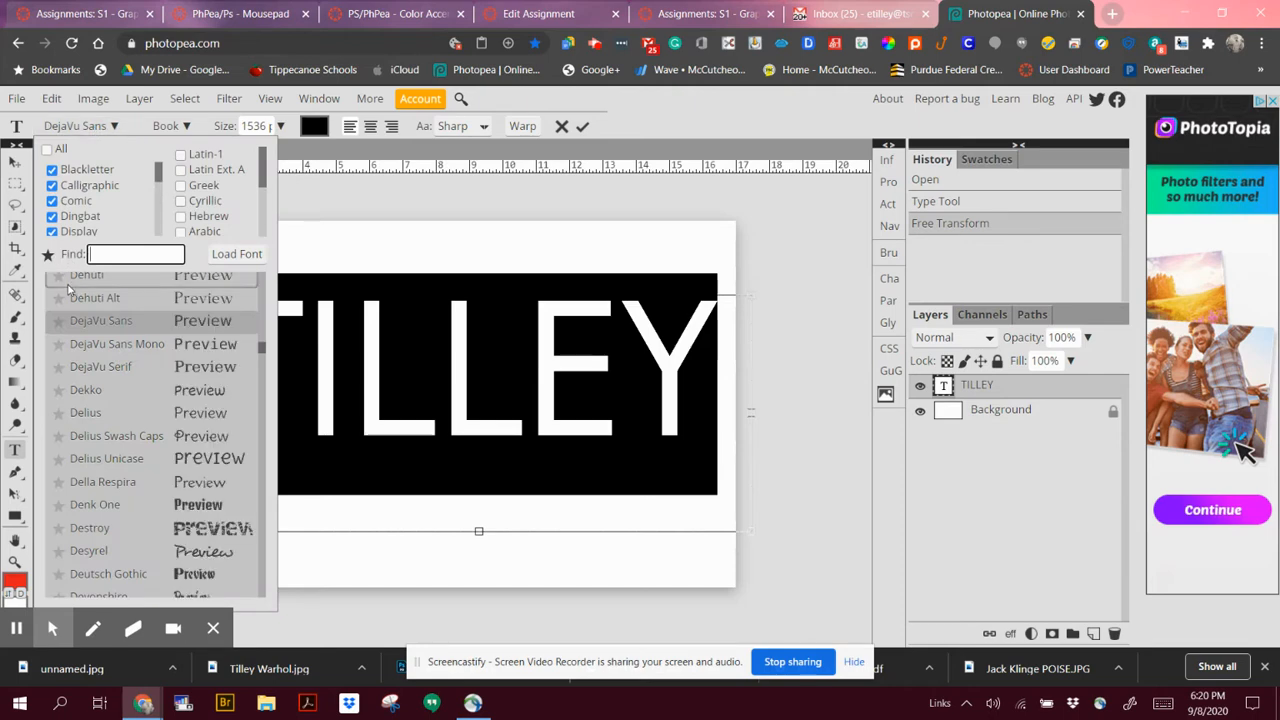
scroll(140, 420, "down", 5)
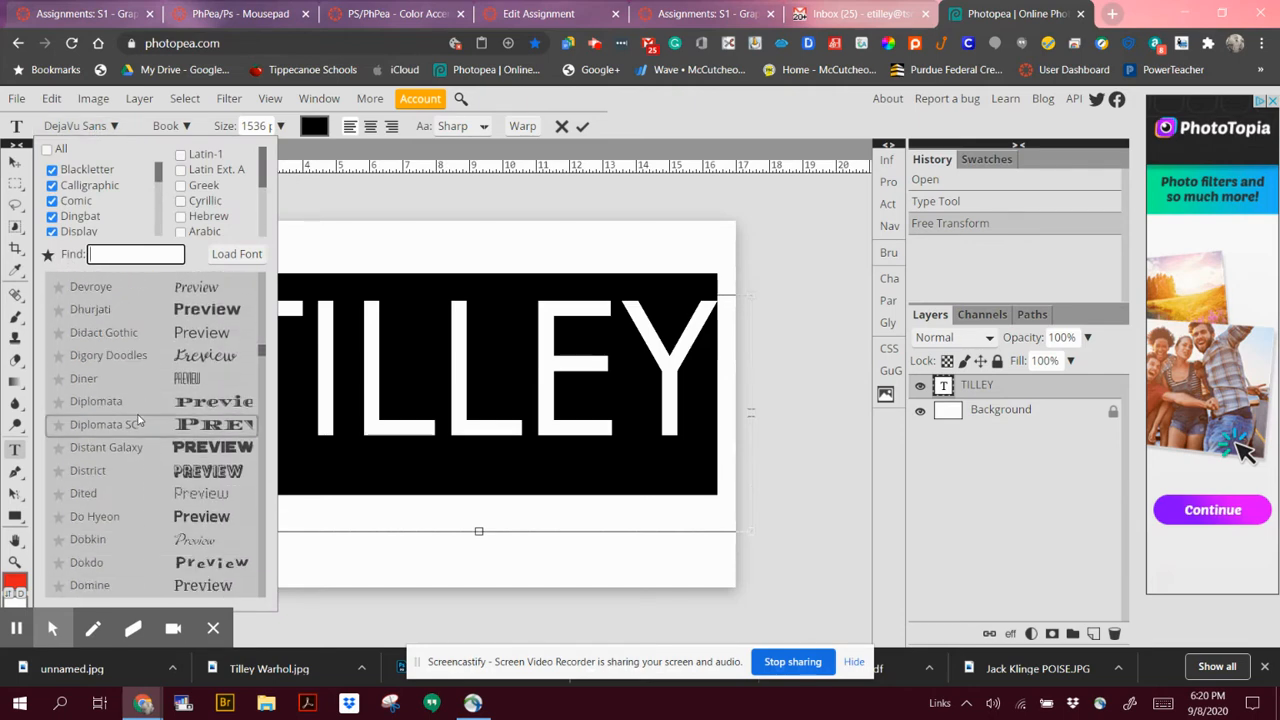
left_click(110, 363)
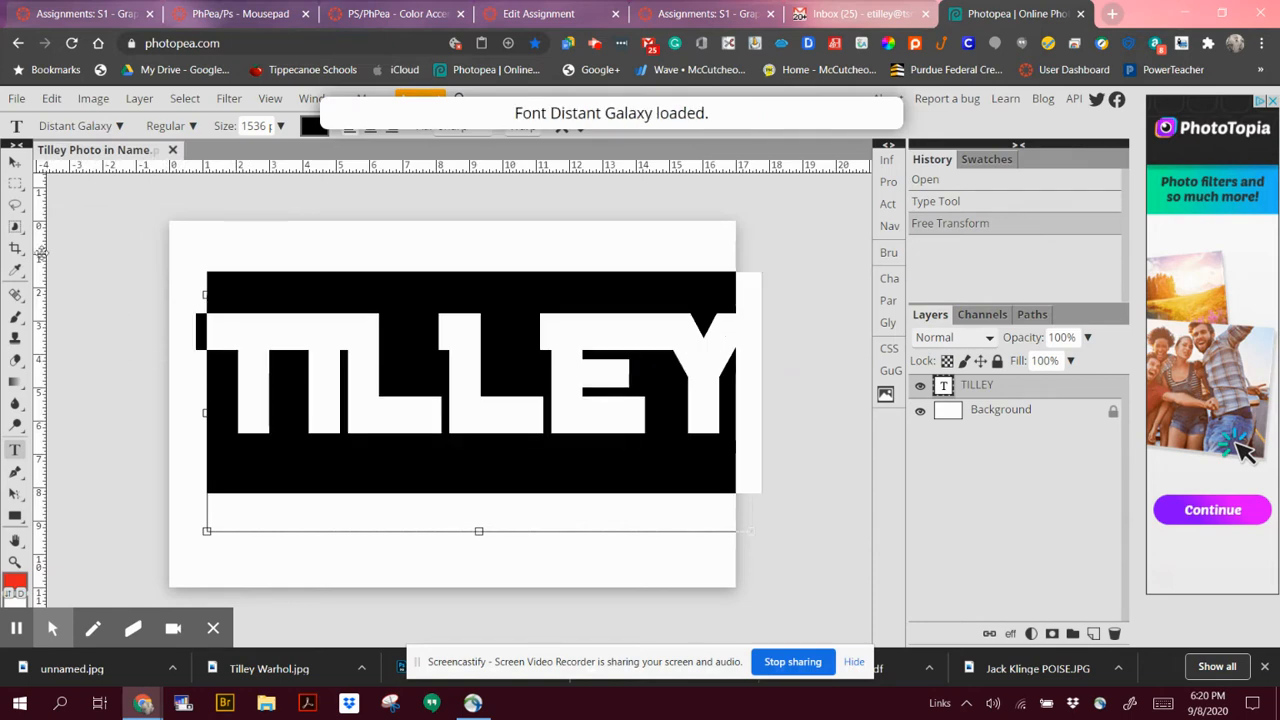
Move the surname text slightly down and stretch it vertically to about 161% height
left_click(15, 160)
mouse_move(382, 377)
left_mouse_down()
mouse_move(392, 374)
mouse_move(382, 388)
left_mouse_up()
left_click_drag(465, 447, 465, 534)
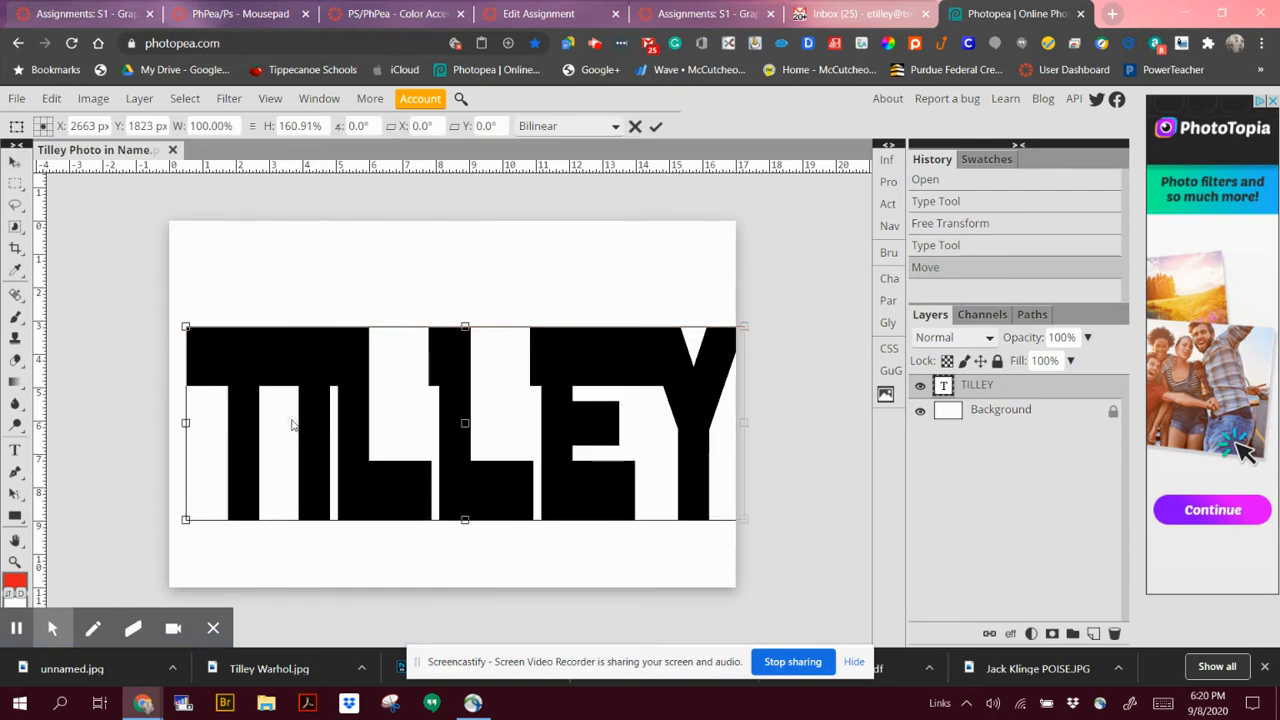
key("Return")
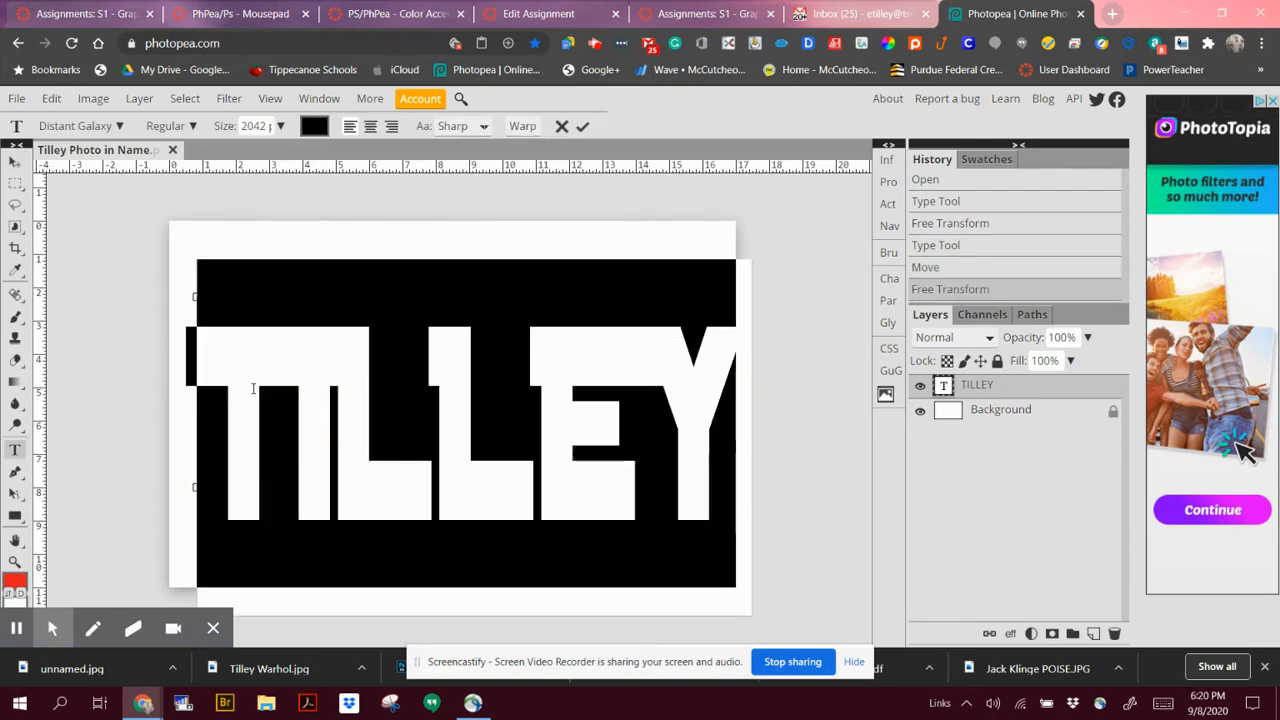
Change the surname's font to District and move the text slightly upward, centred horizontally on the page
left_click(90, 128)
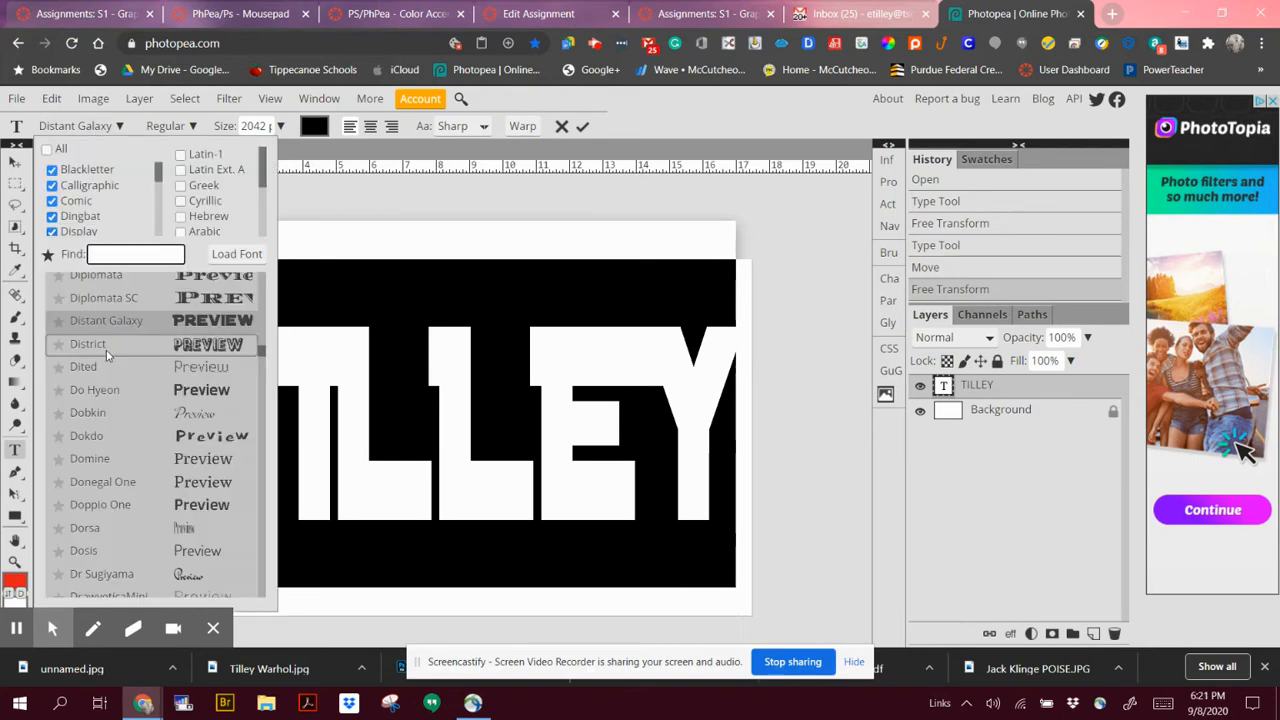
scroll(110, 355, "down", 4)
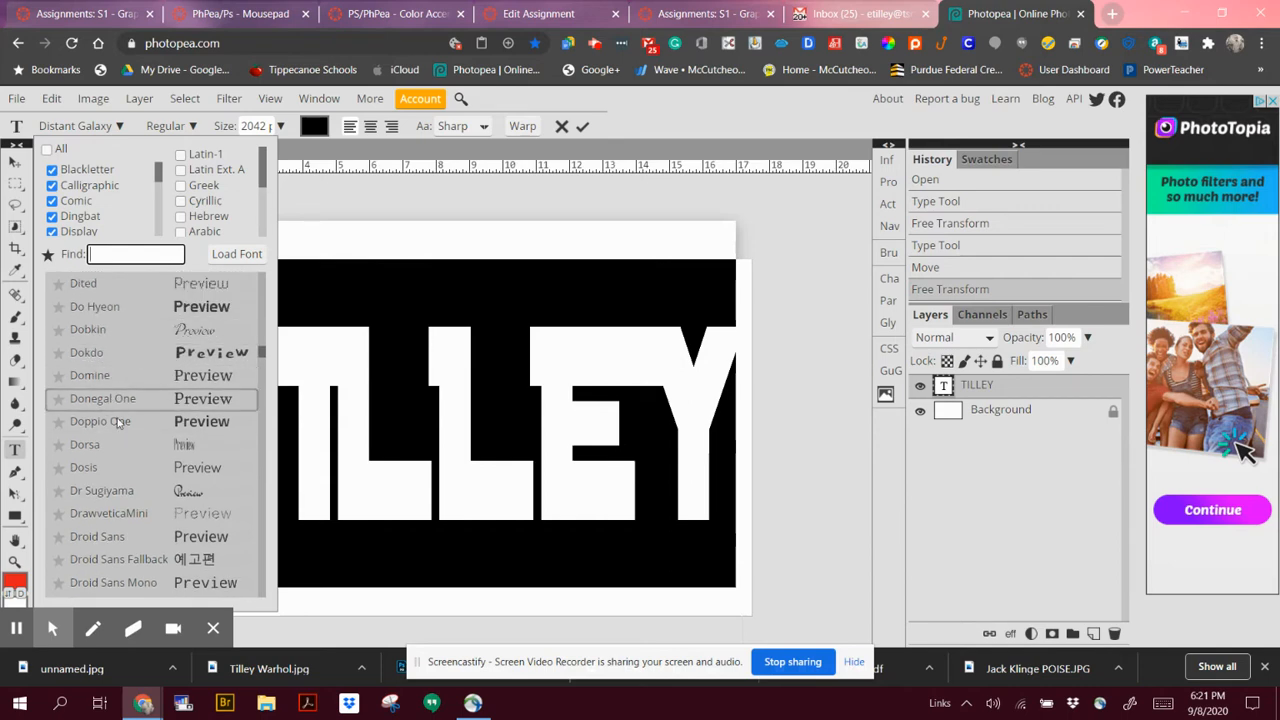
scroll(117, 430, "up", 4)
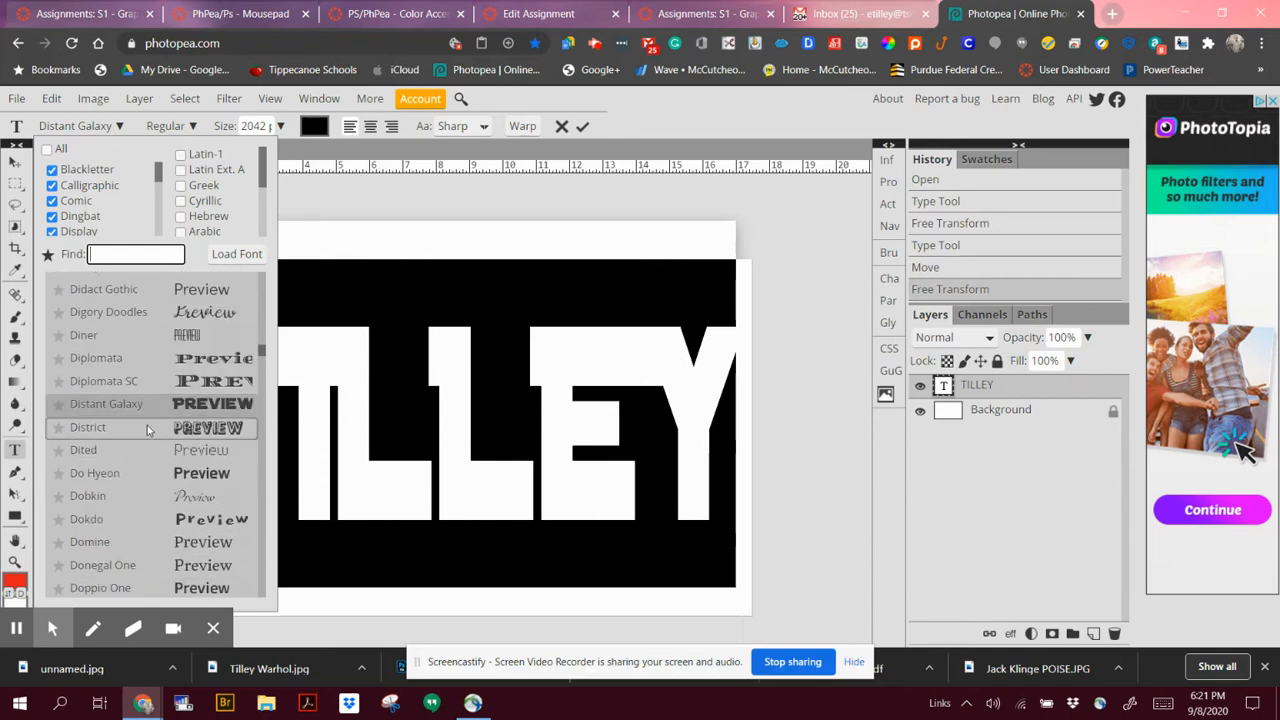
left_click(147, 428)
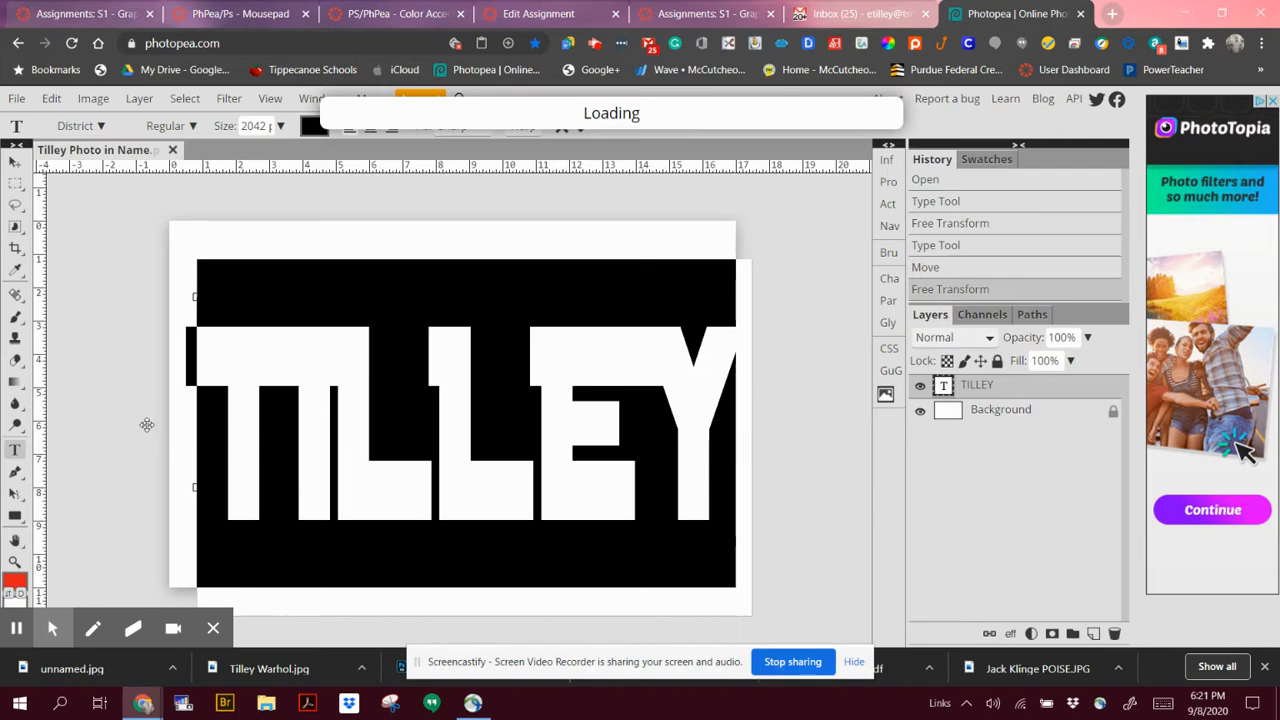
left_click(15, 160)
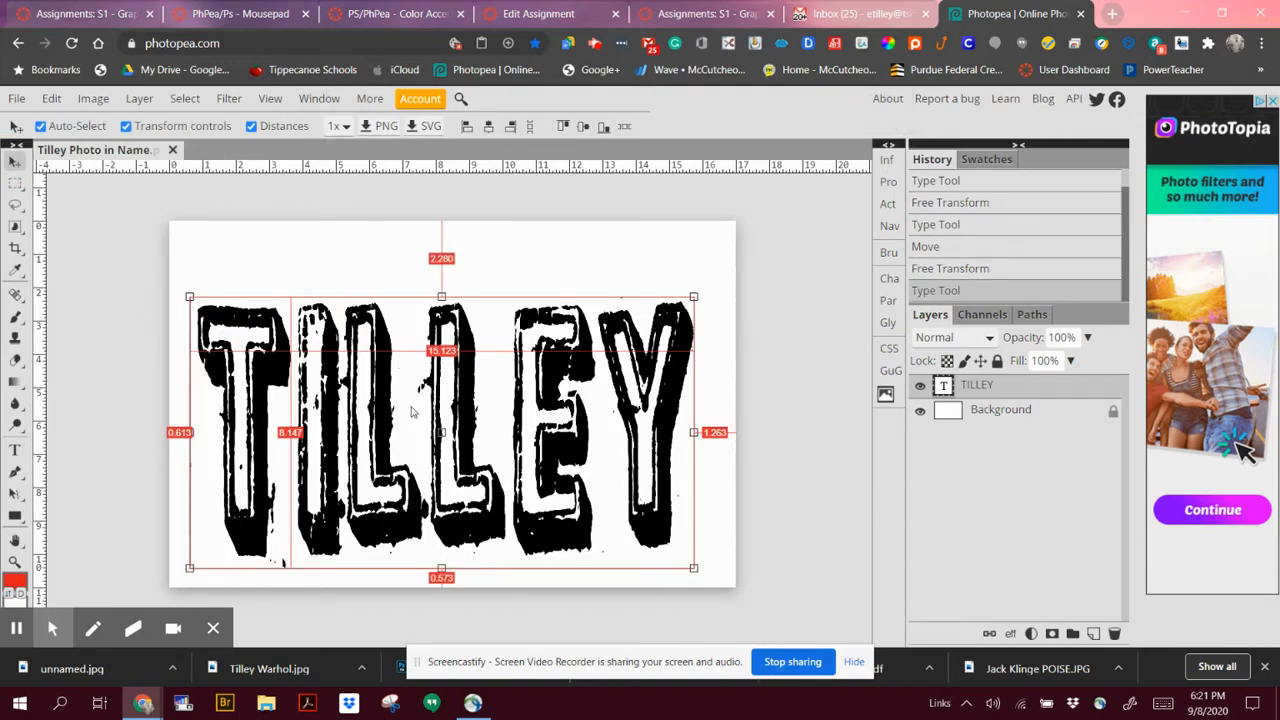
left_click_drag(410, 412, 406, 392)
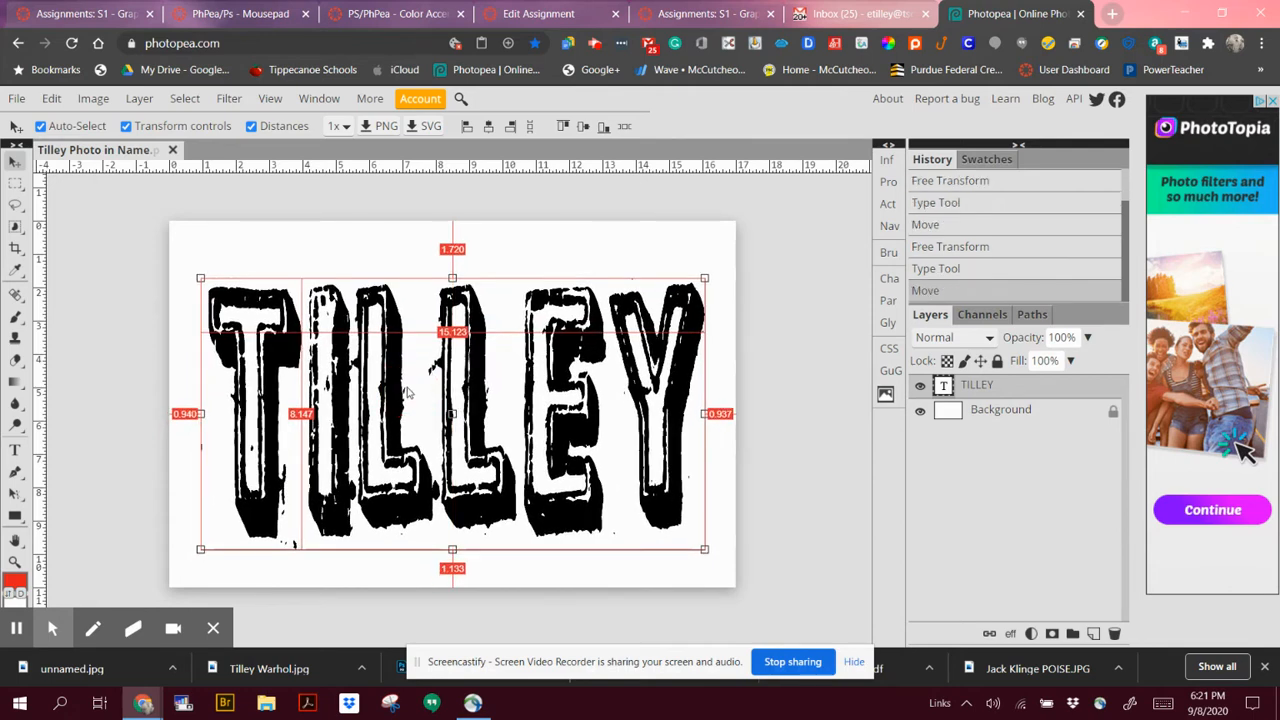
Place the "1st Day Aug 2020" portrait JPG from the Desktop into the project above the text layer
left_click(17, 99)
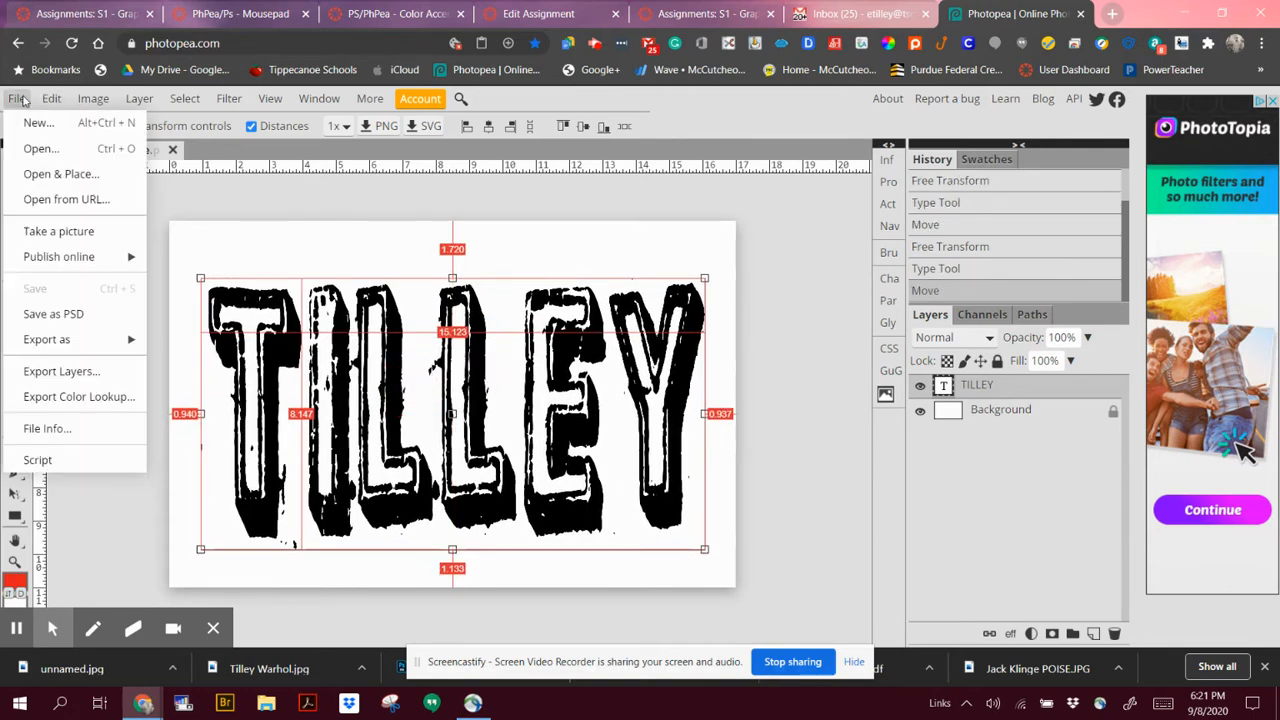
left_click(30, 174)
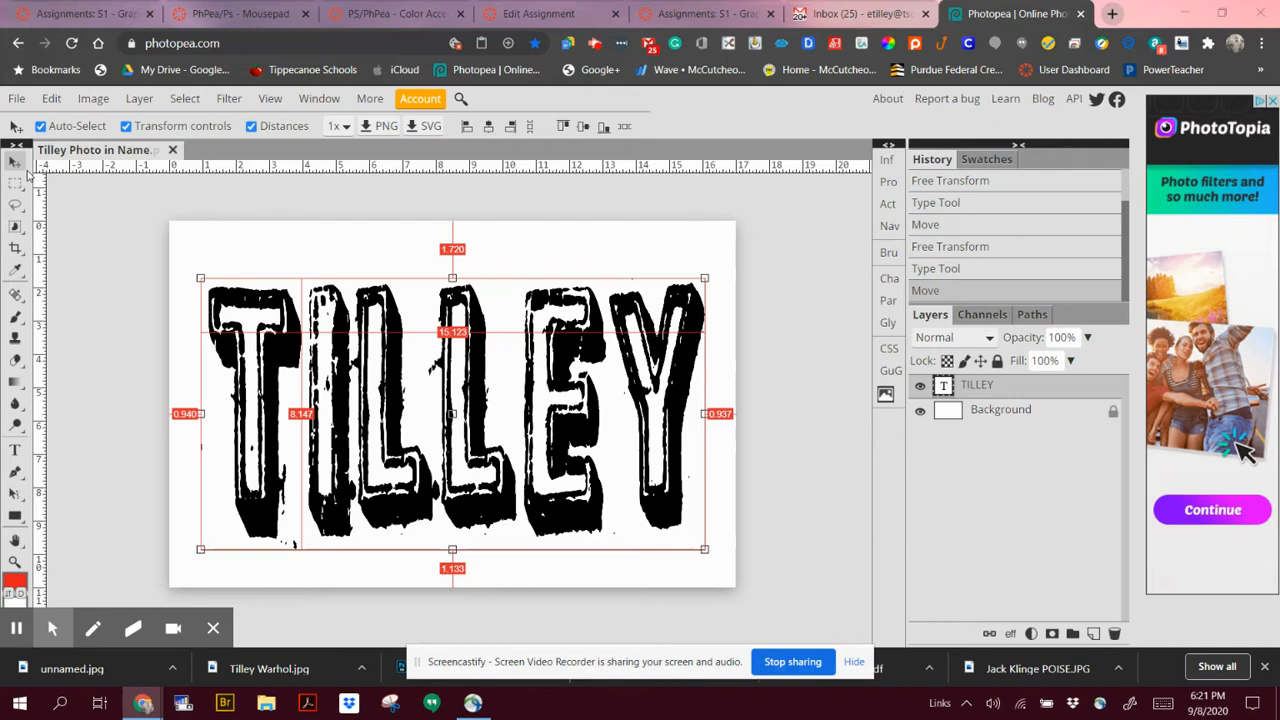
key("ctrl+o")
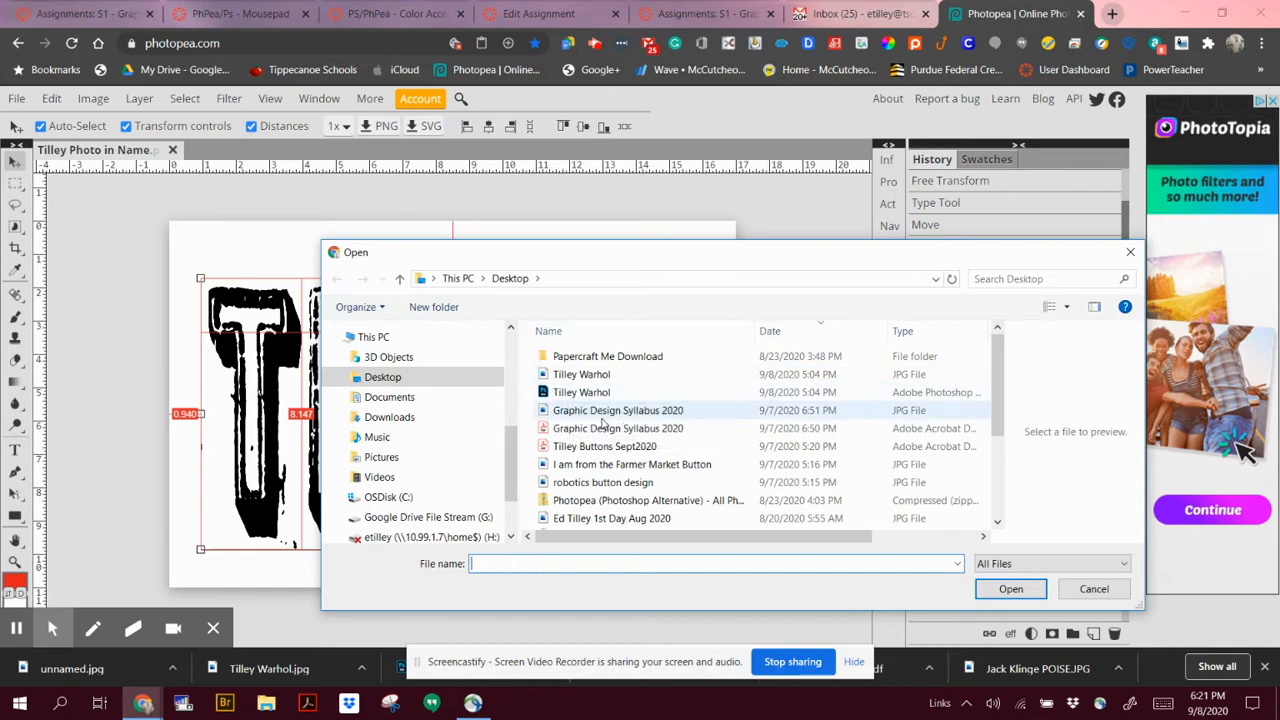
scroll(603, 427, "down", 1)
left_click(607, 466)
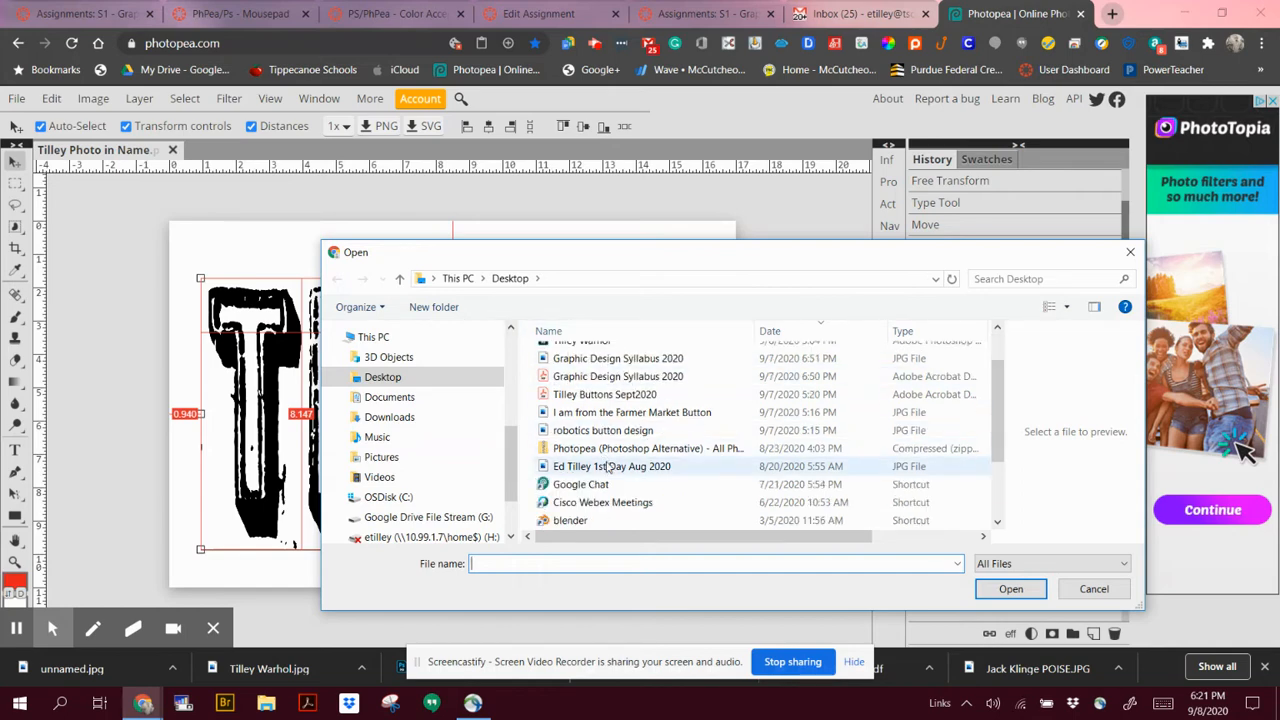
left_click(1029, 594)
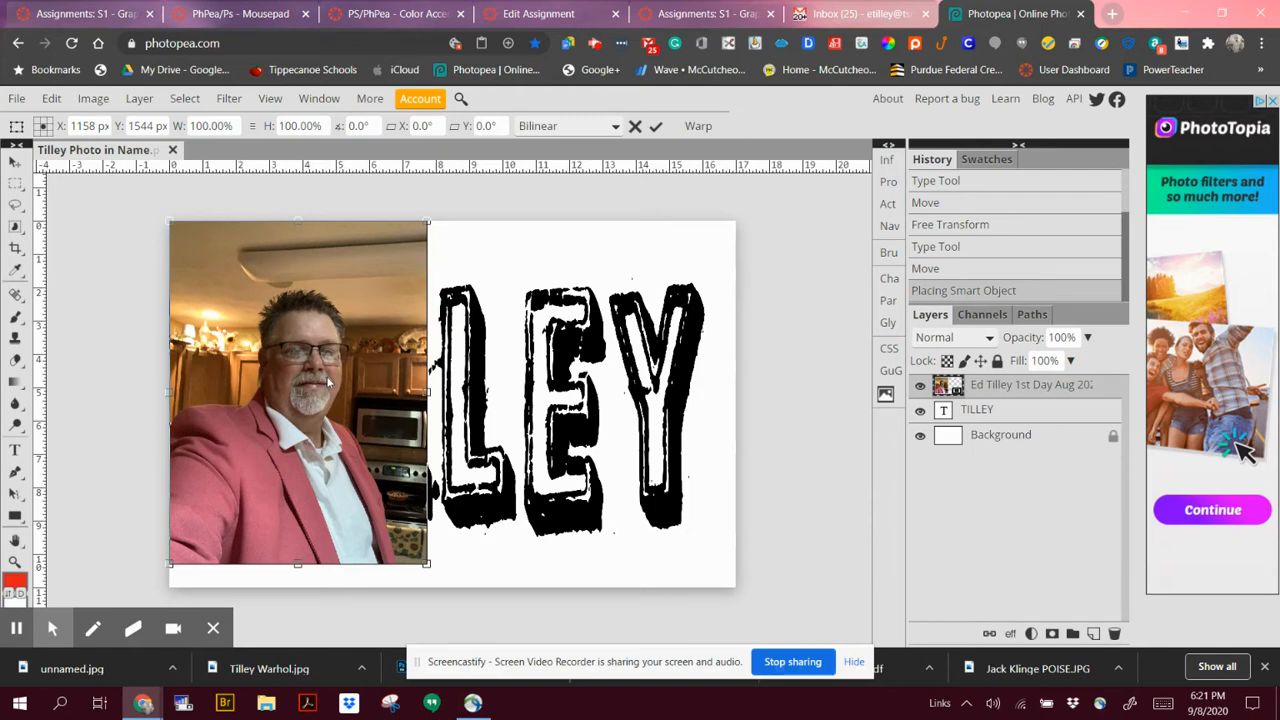
Clip the portrait layer to the surname text with a clipping mask and shift the photo left and slightly up within the first letters
mouse_move(323, 360)
left_mouse_down()
mouse_move(321, 378)
mouse_move(321, 352)
left_mouse_up()
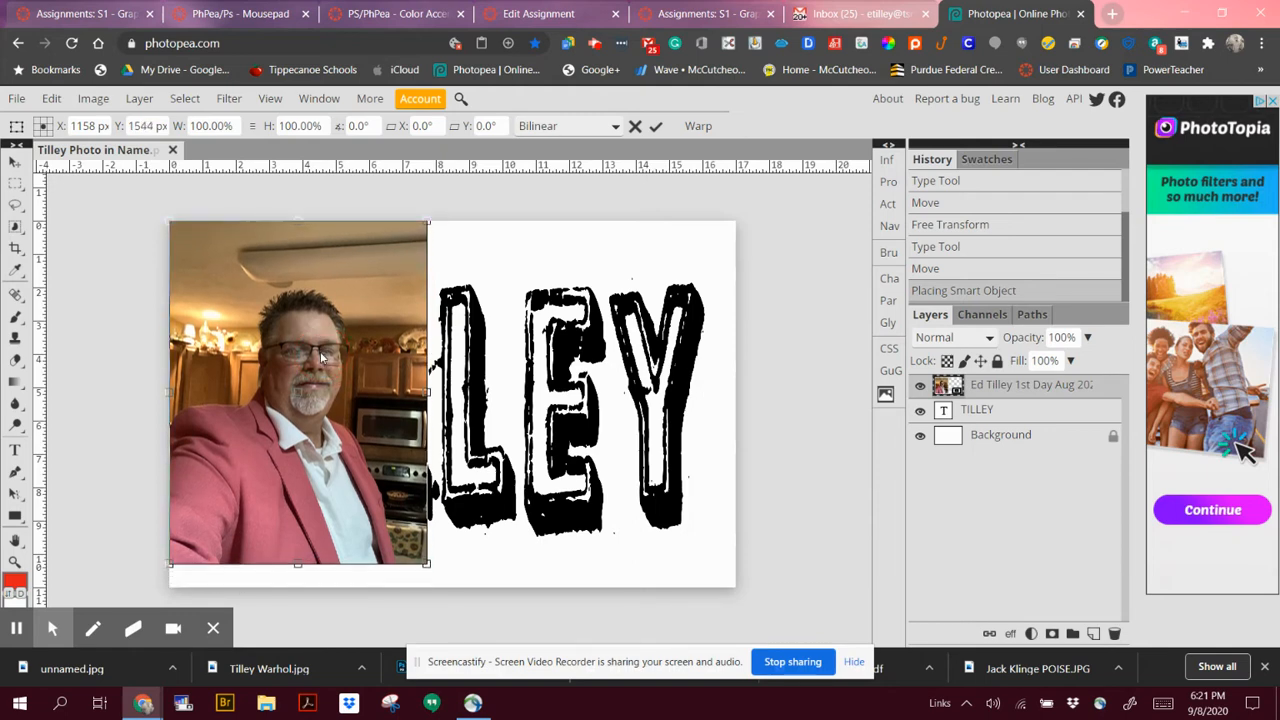
right_click(1035, 396)
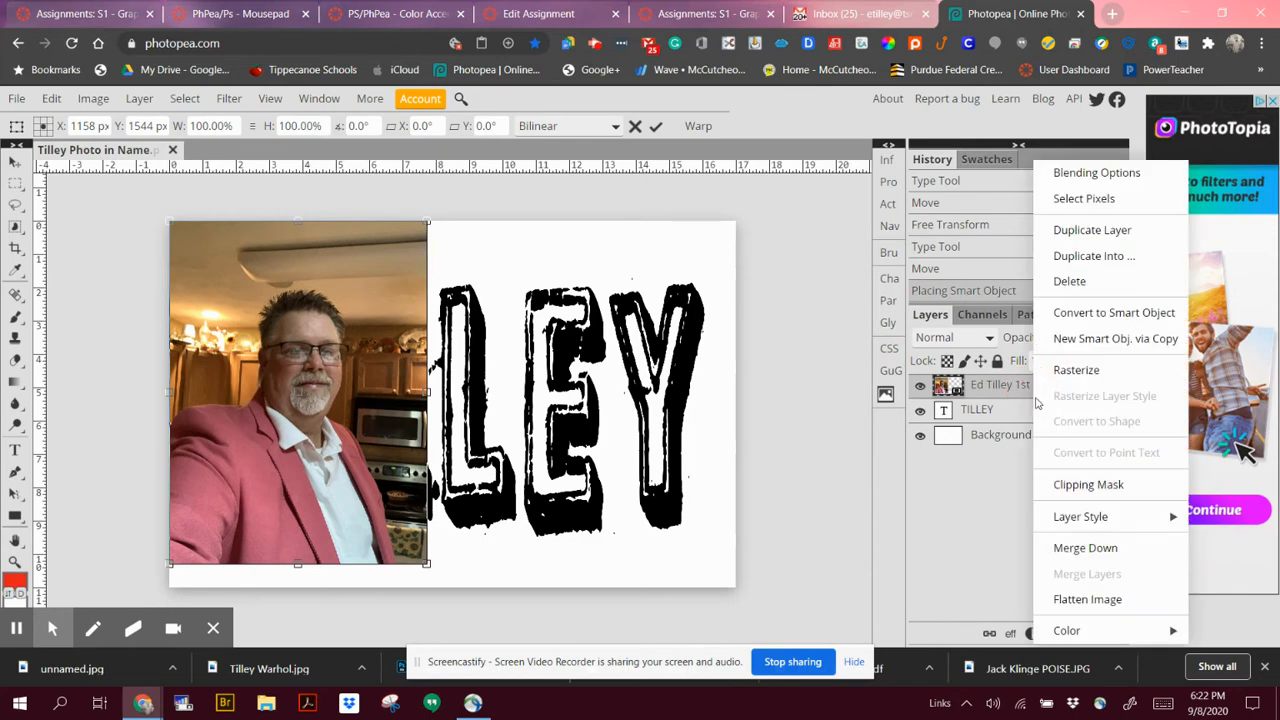
left_click(1072, 487)
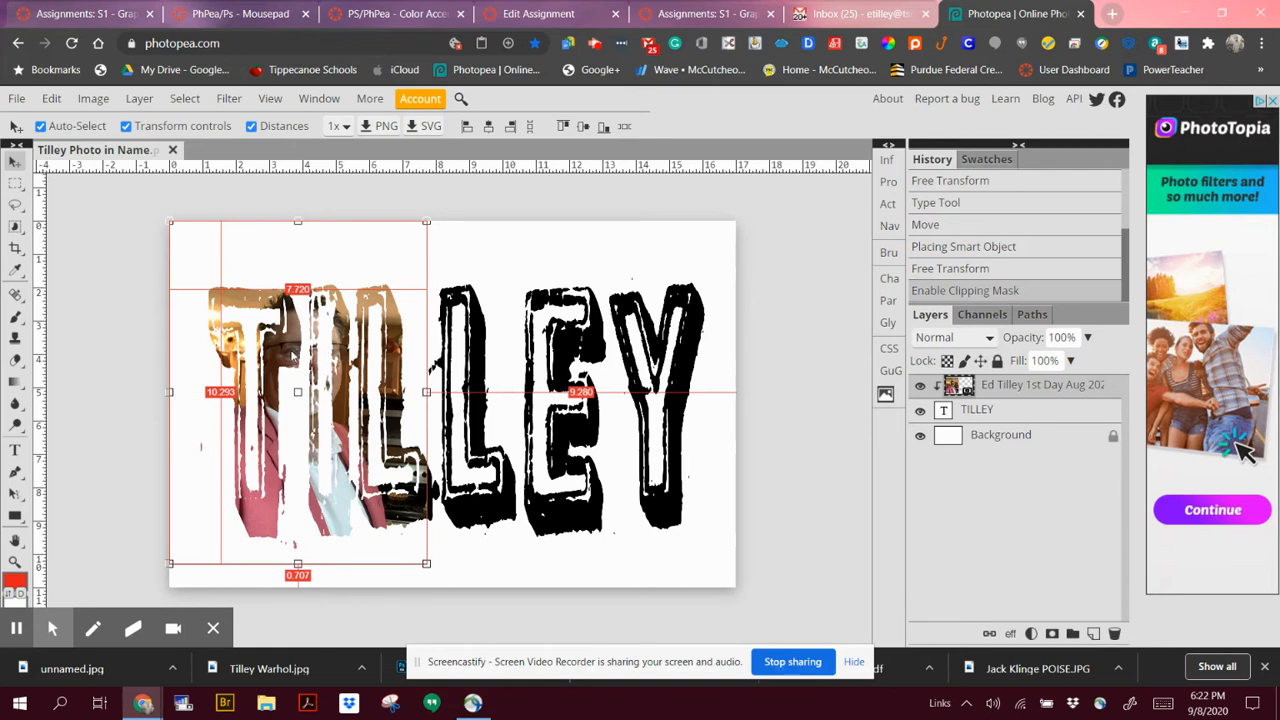
left_click_drag(293, 355, 251, 345)
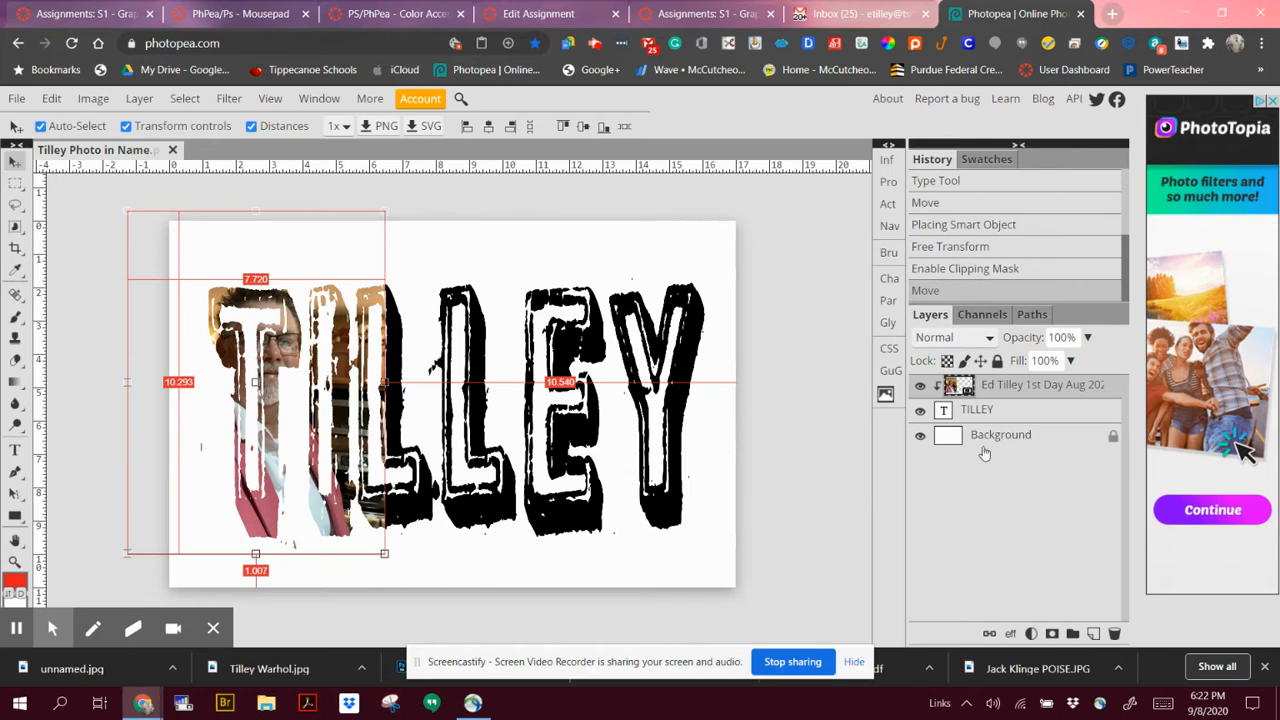
Add a drop shadow effect to the surname text layer, keeping the letters visible beside the style settings
left_click(992, 414)
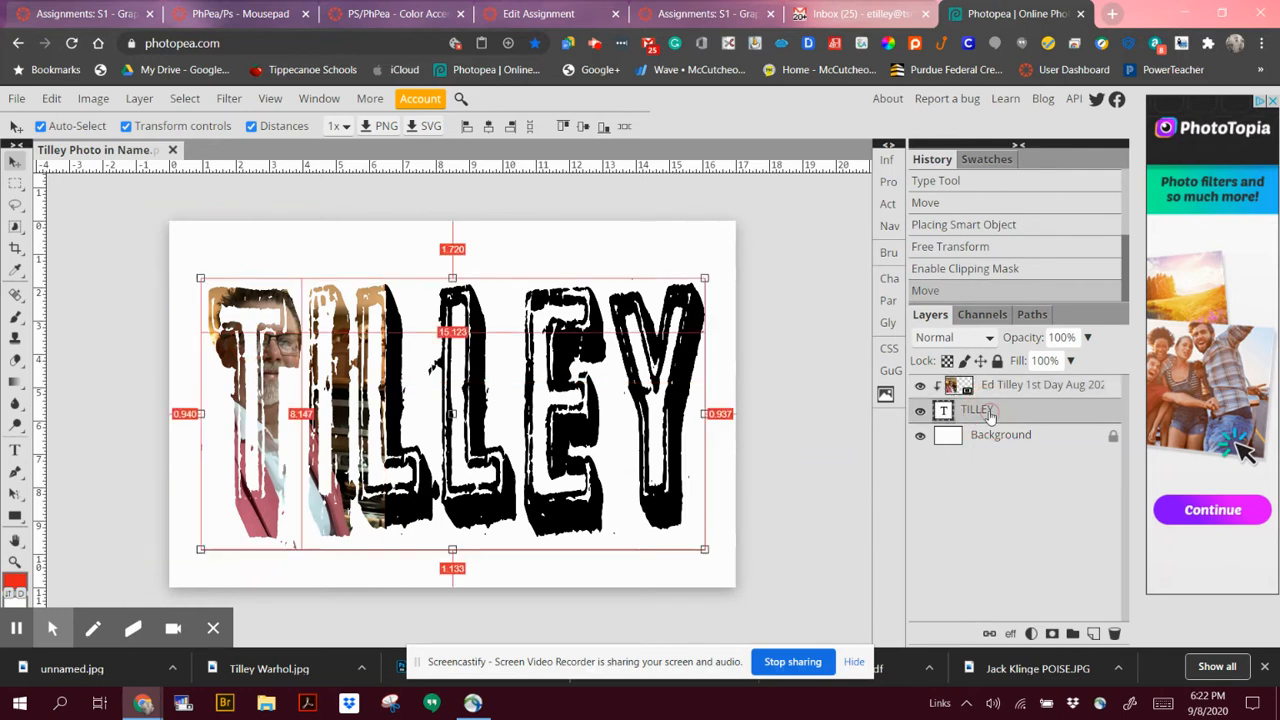
left_click(1010, 633)
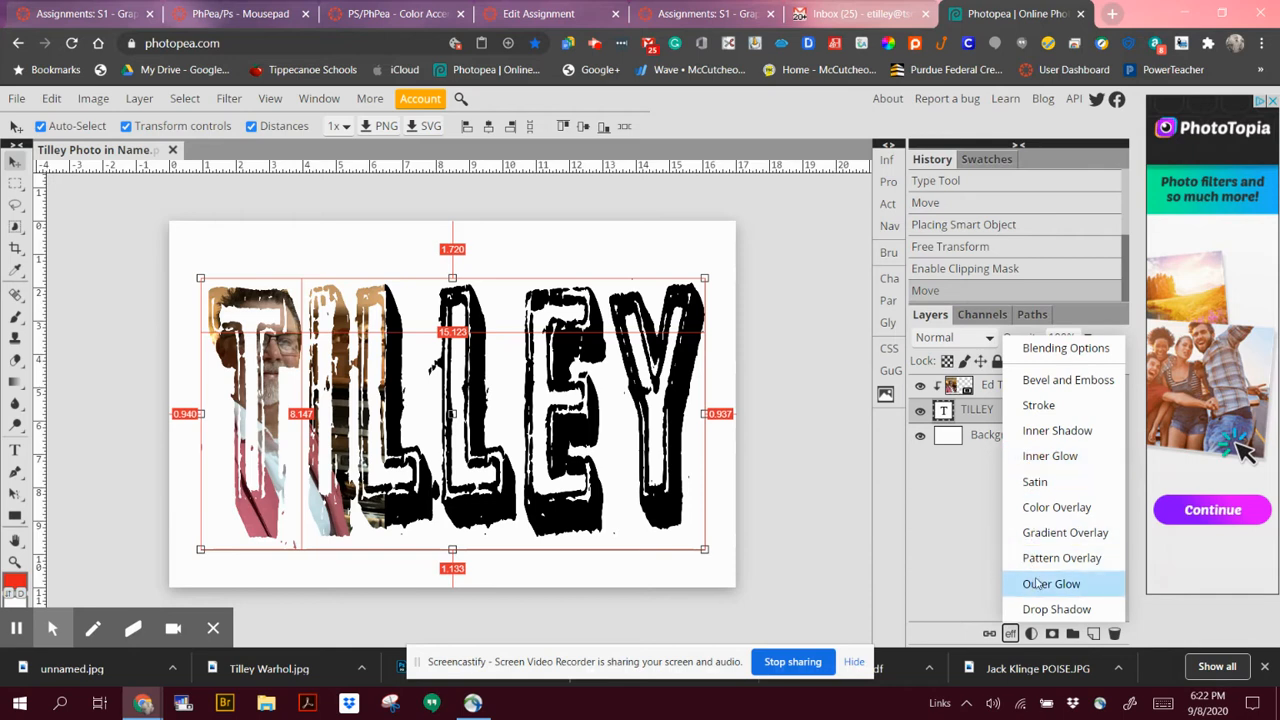
left_click(1040, 607)
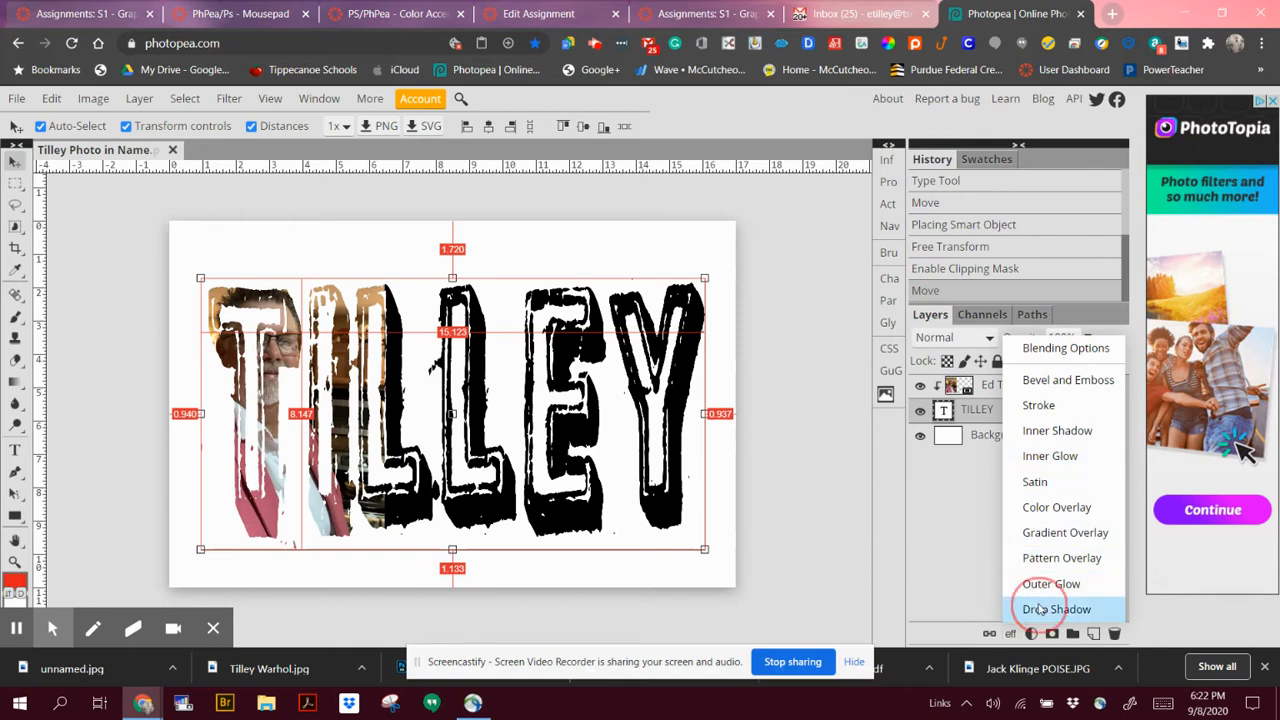
left_click(1040, 609)
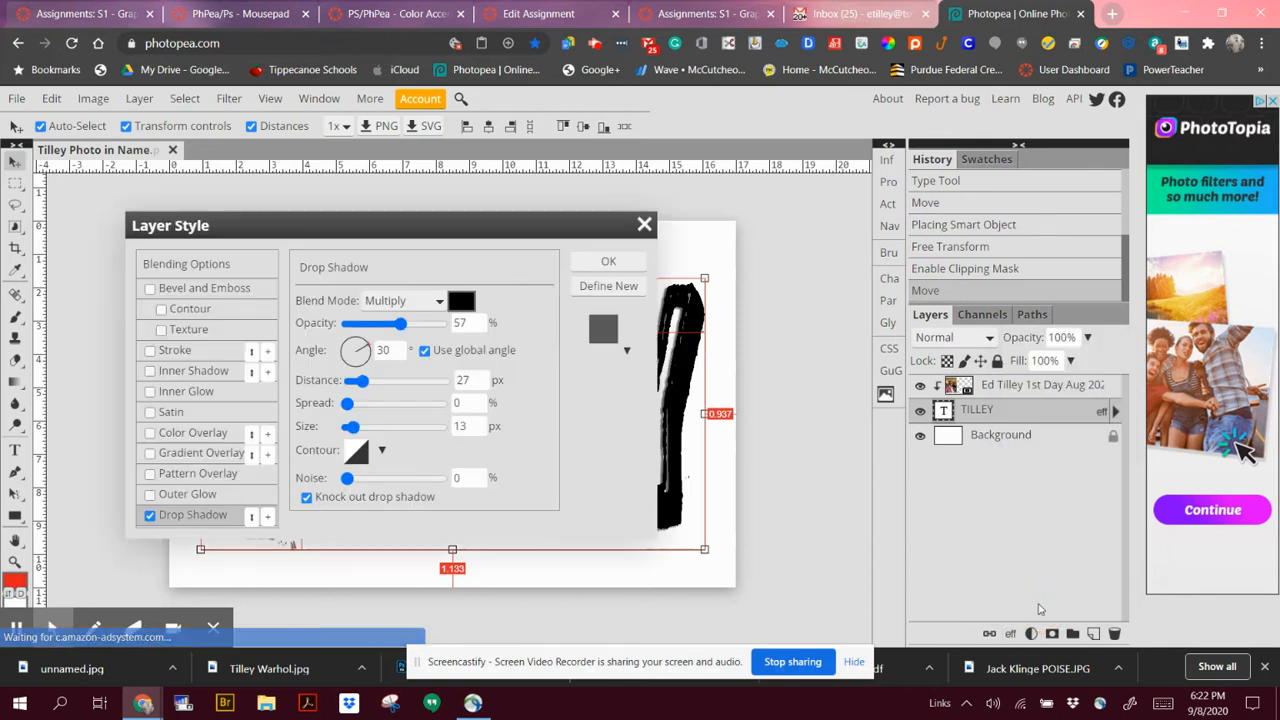
left_click_drag(516, 228, 894, 275)
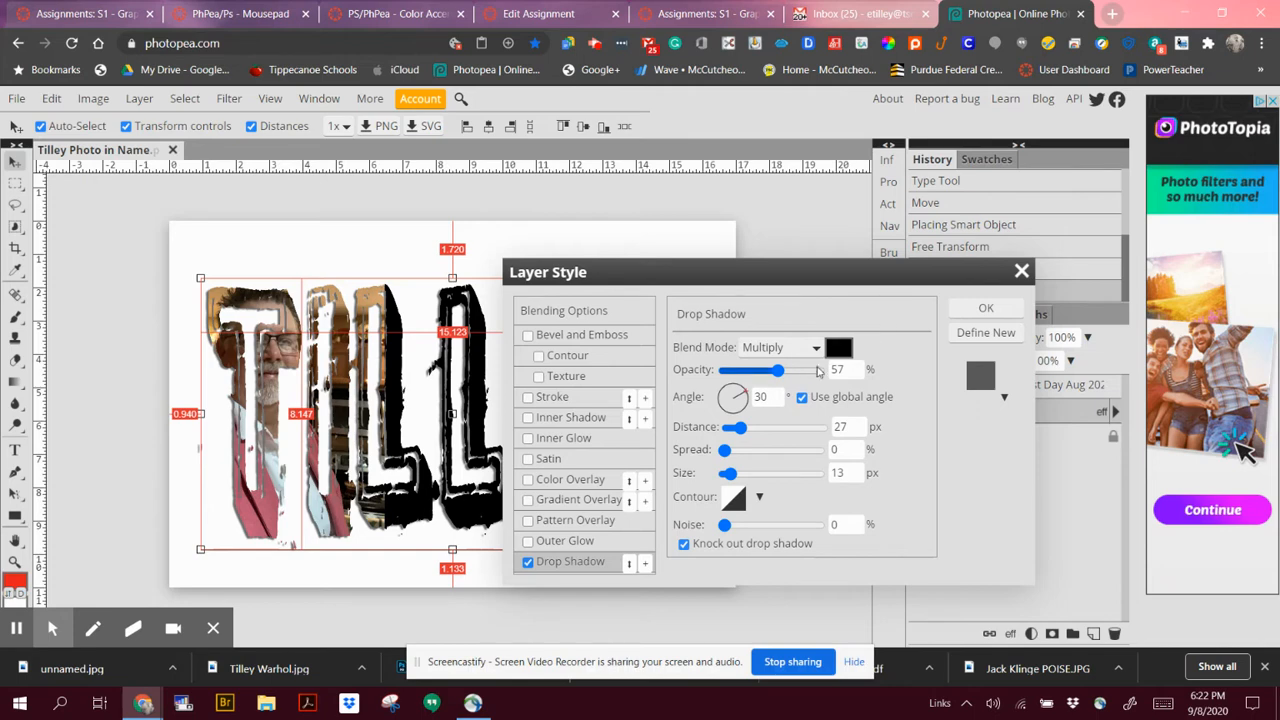
Set the drop shadow's blend mode to Normal and its spread to 50%, and apply the layer style
left_click(790, 348)
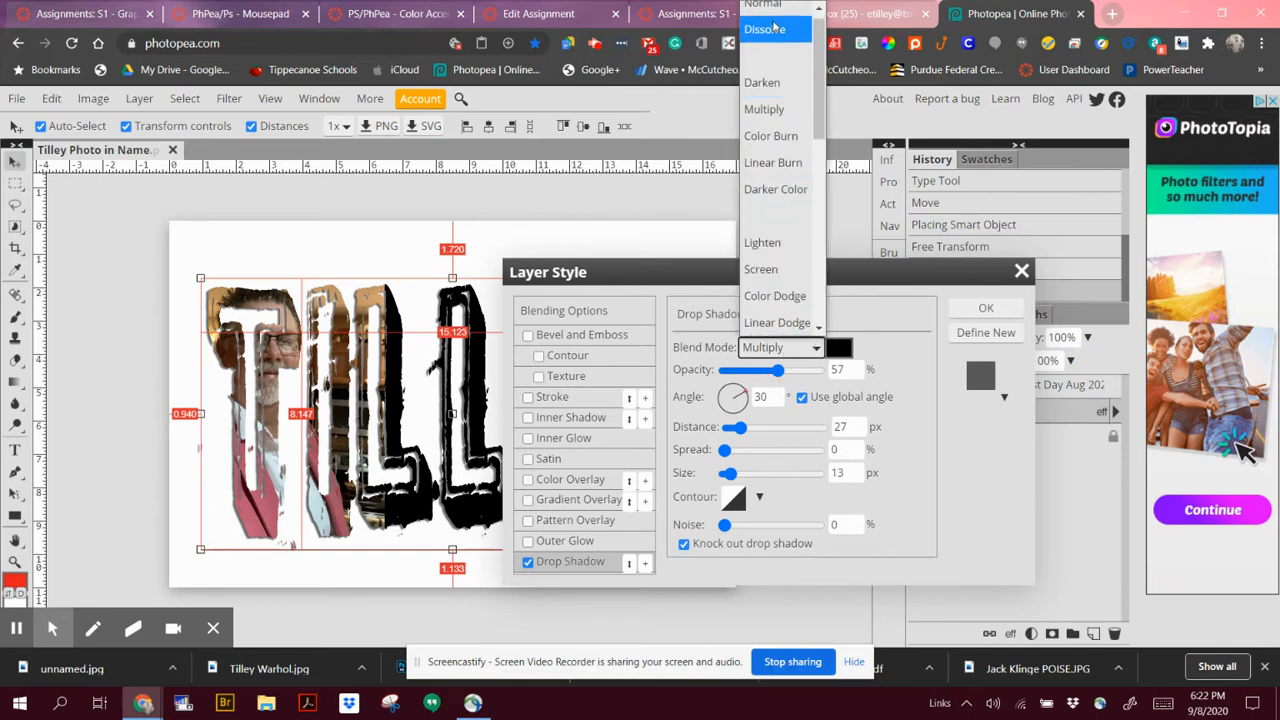
key("Escape")
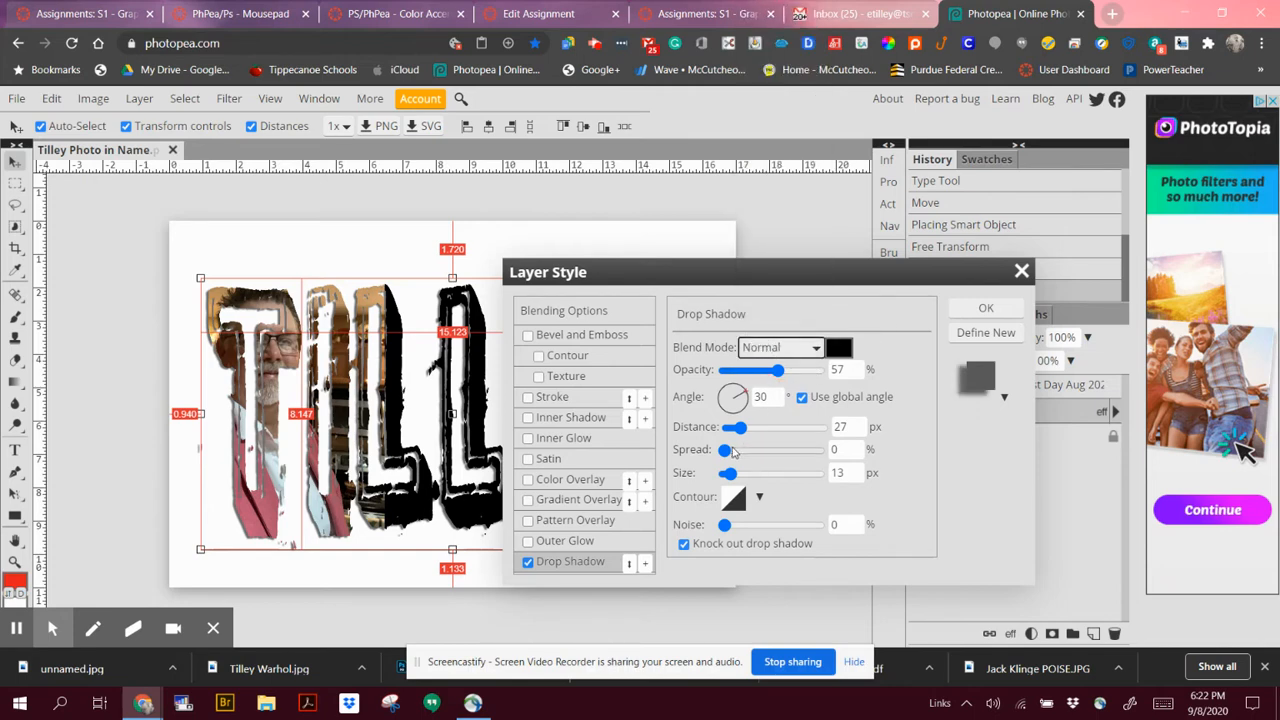
left_click(728, 452)
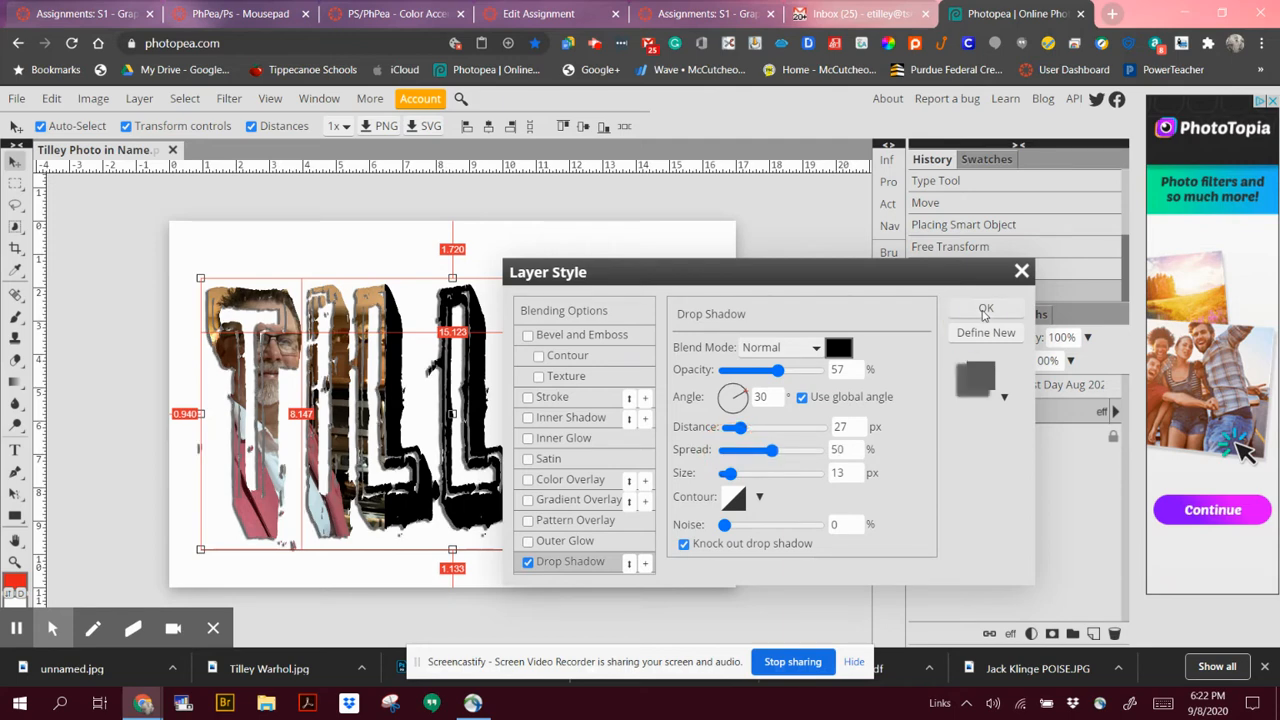
left_click(985, 311)
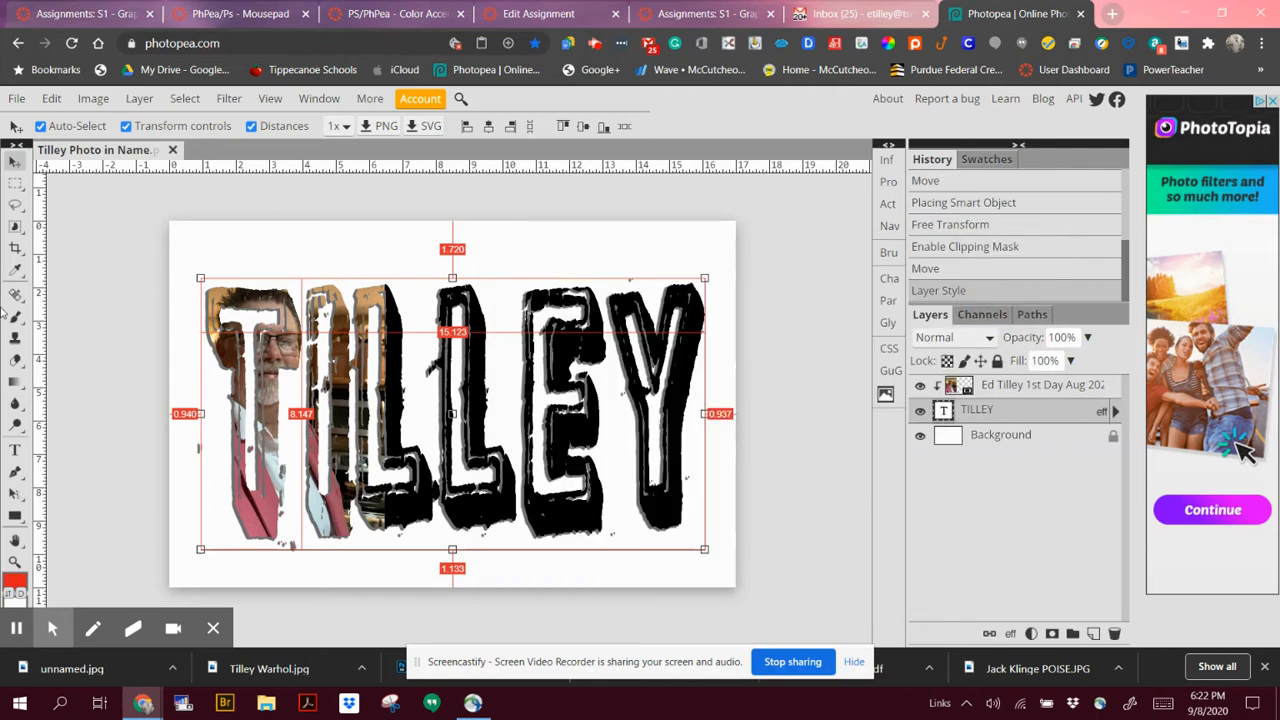
Change the font of the whole surname text to Erica One
left_click(16, 451)
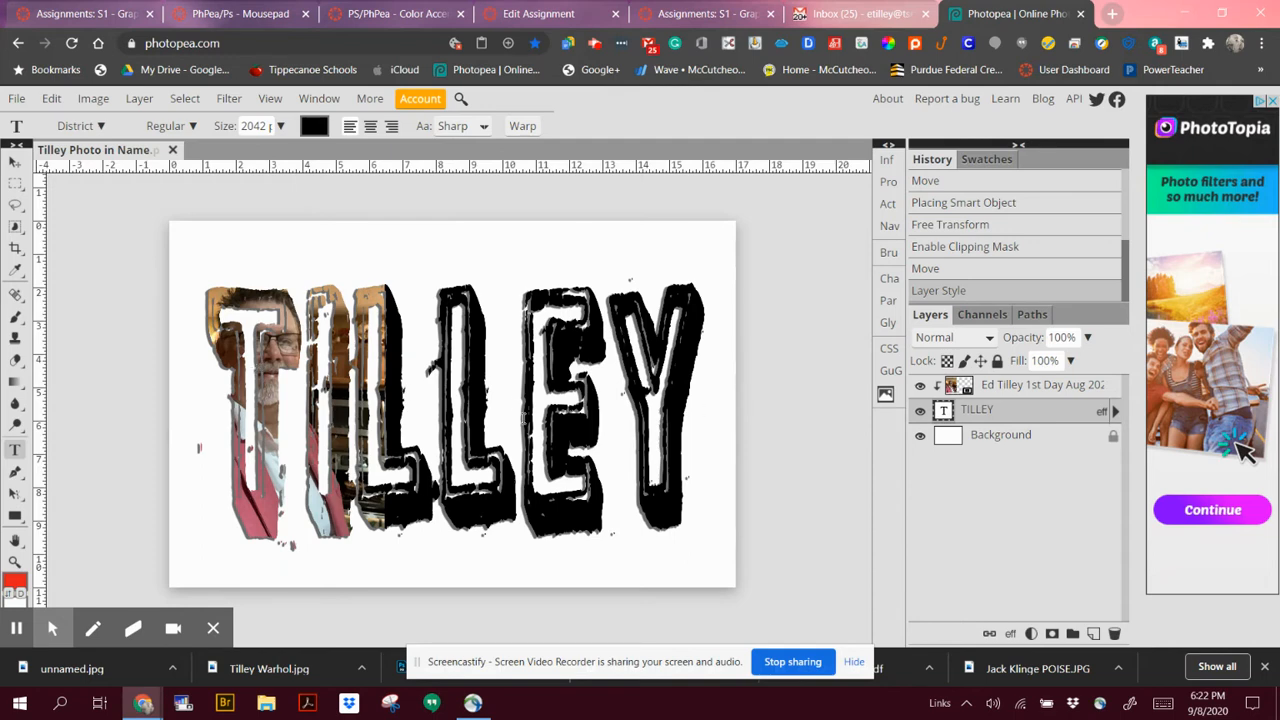
left_click(690, 407)
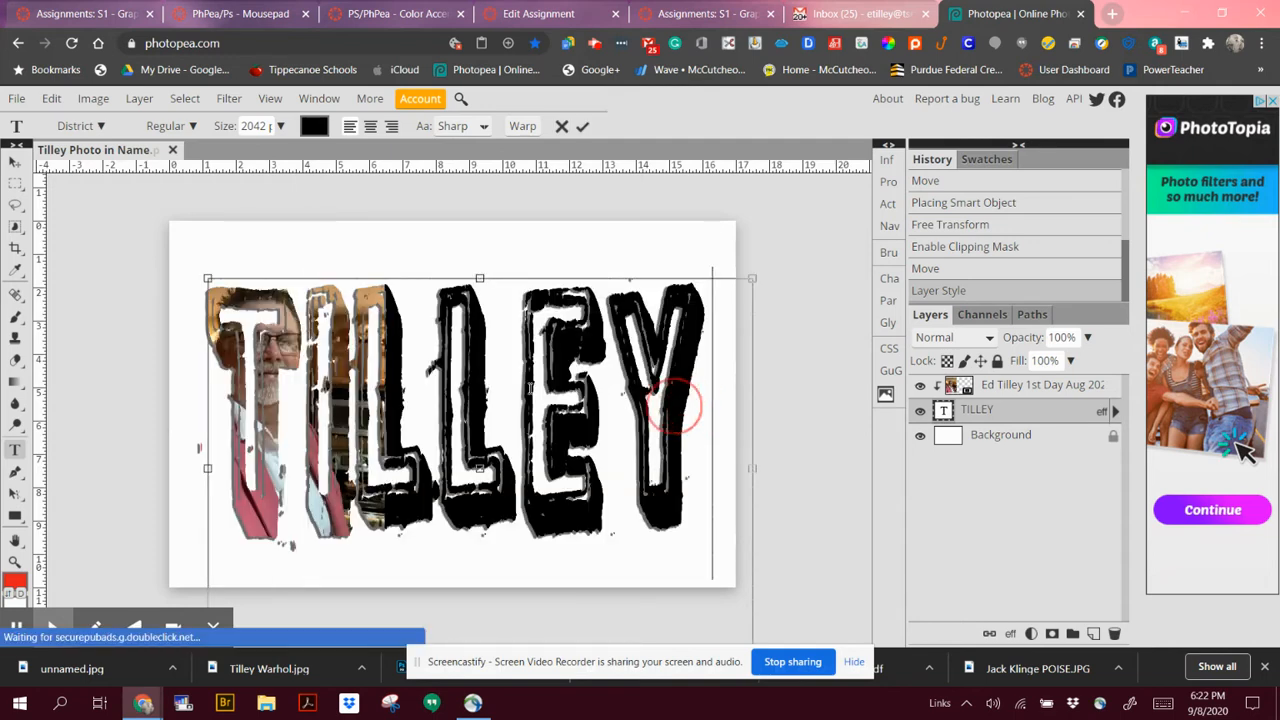
left_click_drag(690, 409, 151, 340)
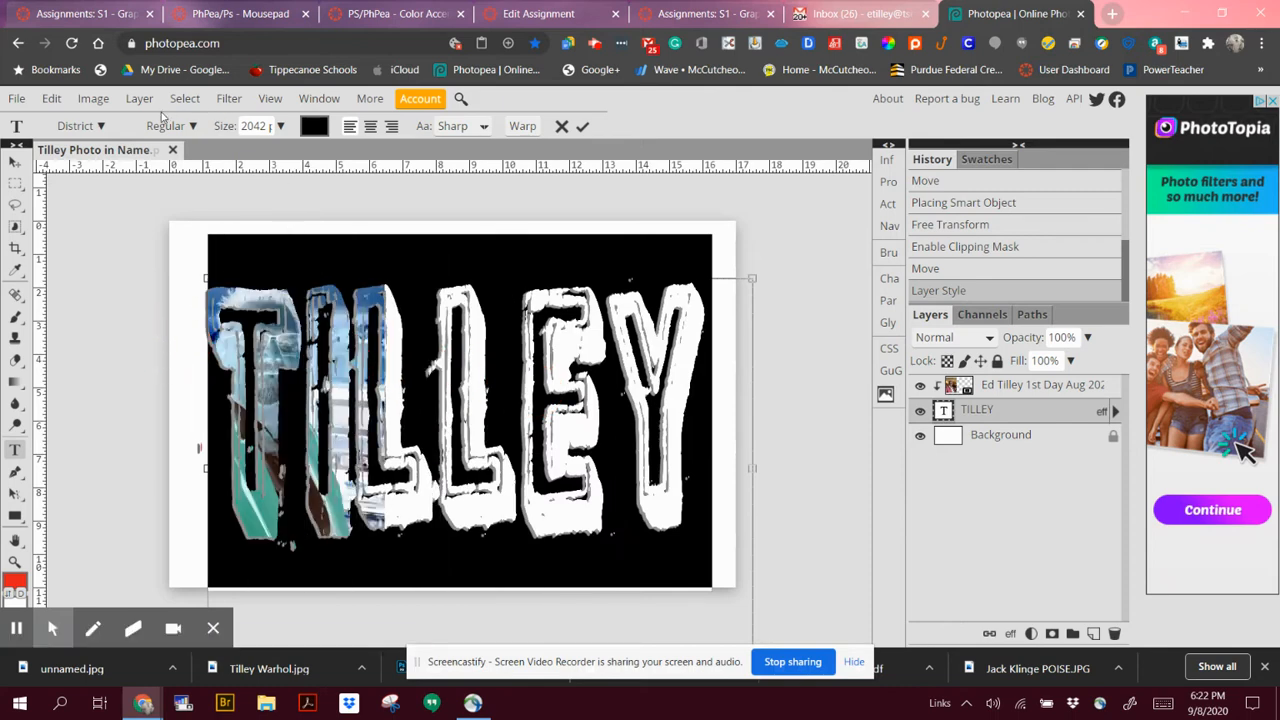
left_click(101, 128)
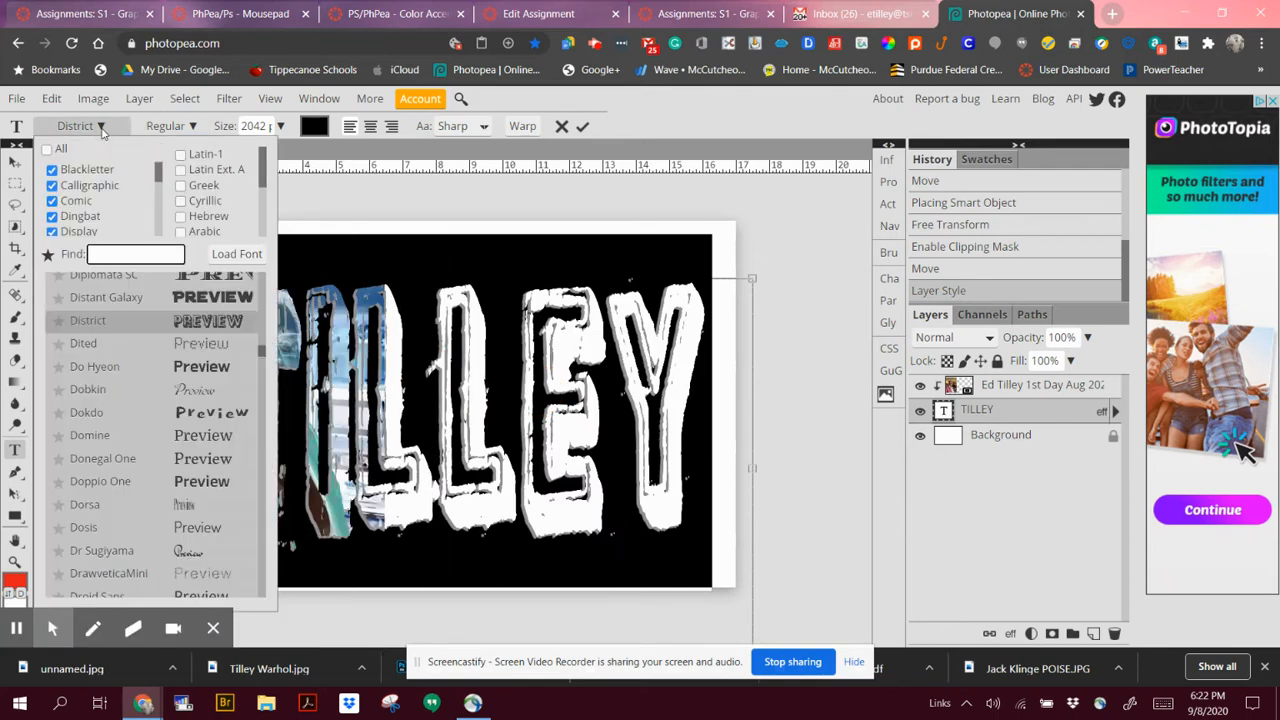
scroll(148, 318, "down", 1)
scroll(148, 320, "down", 7)
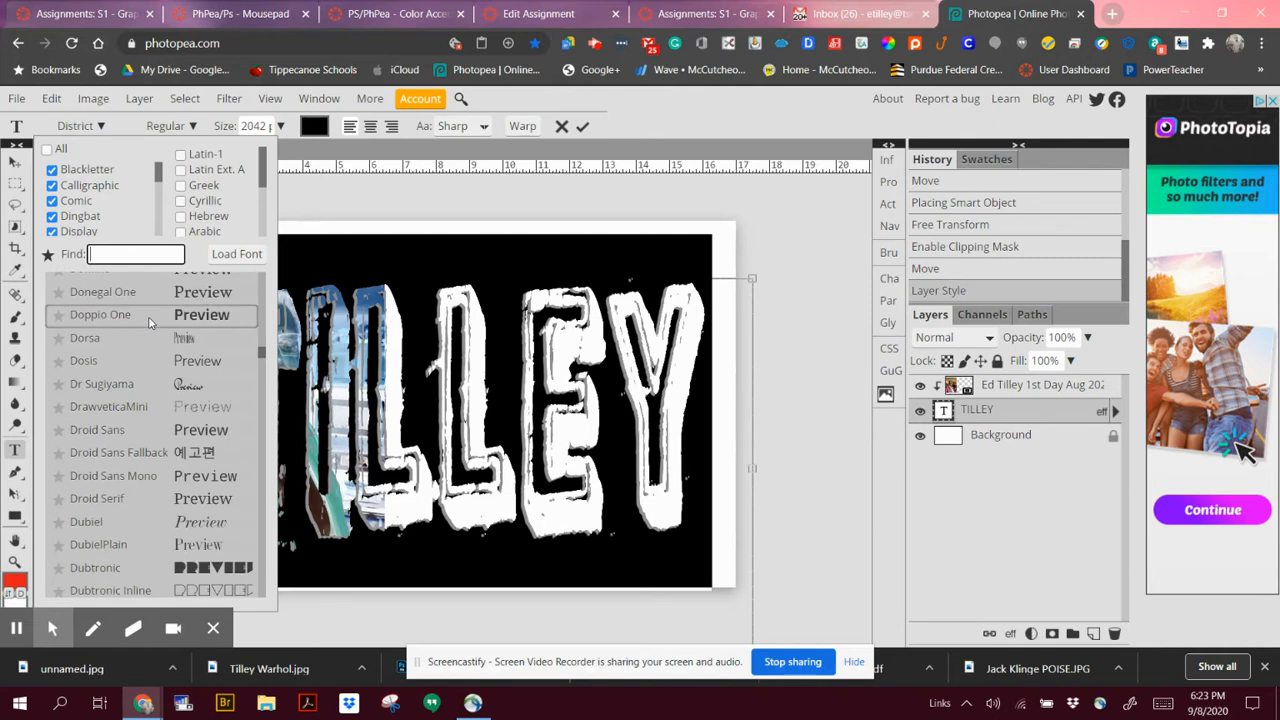
scroll(148, 320, "down", 5)
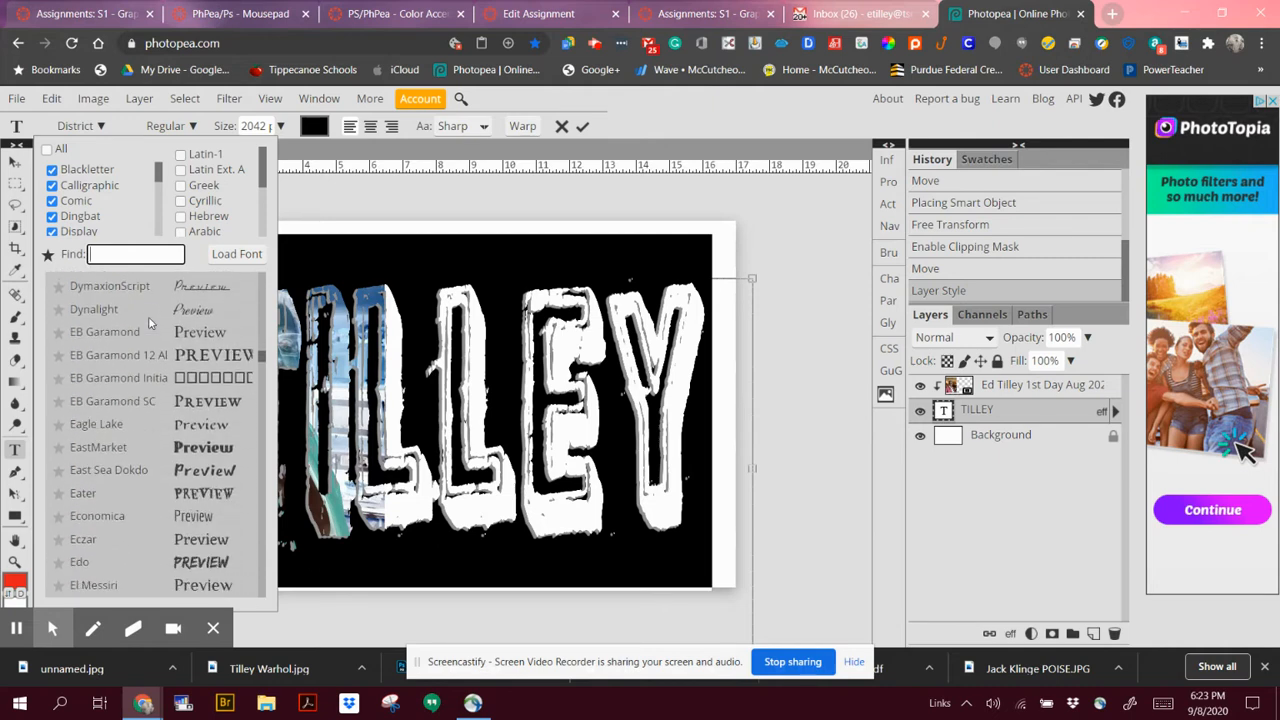
scroll(148, 322, "down", 5)
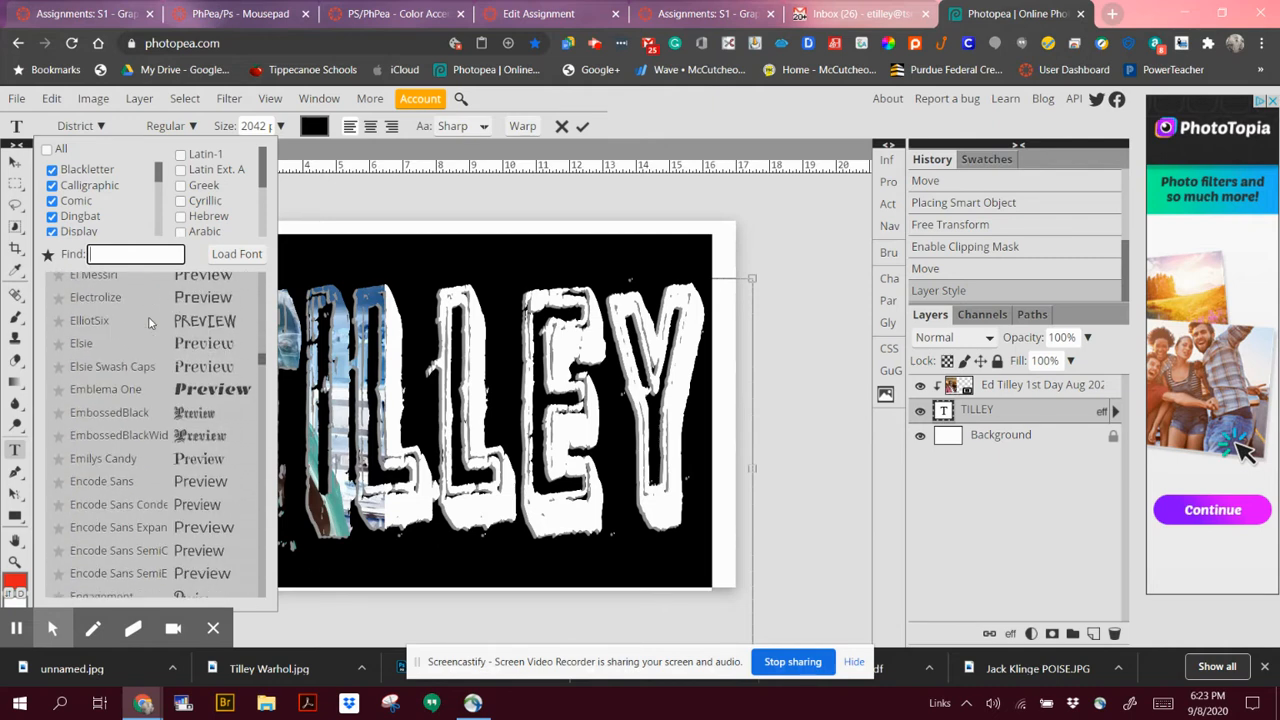
scroll(148, 320, "down", 5)
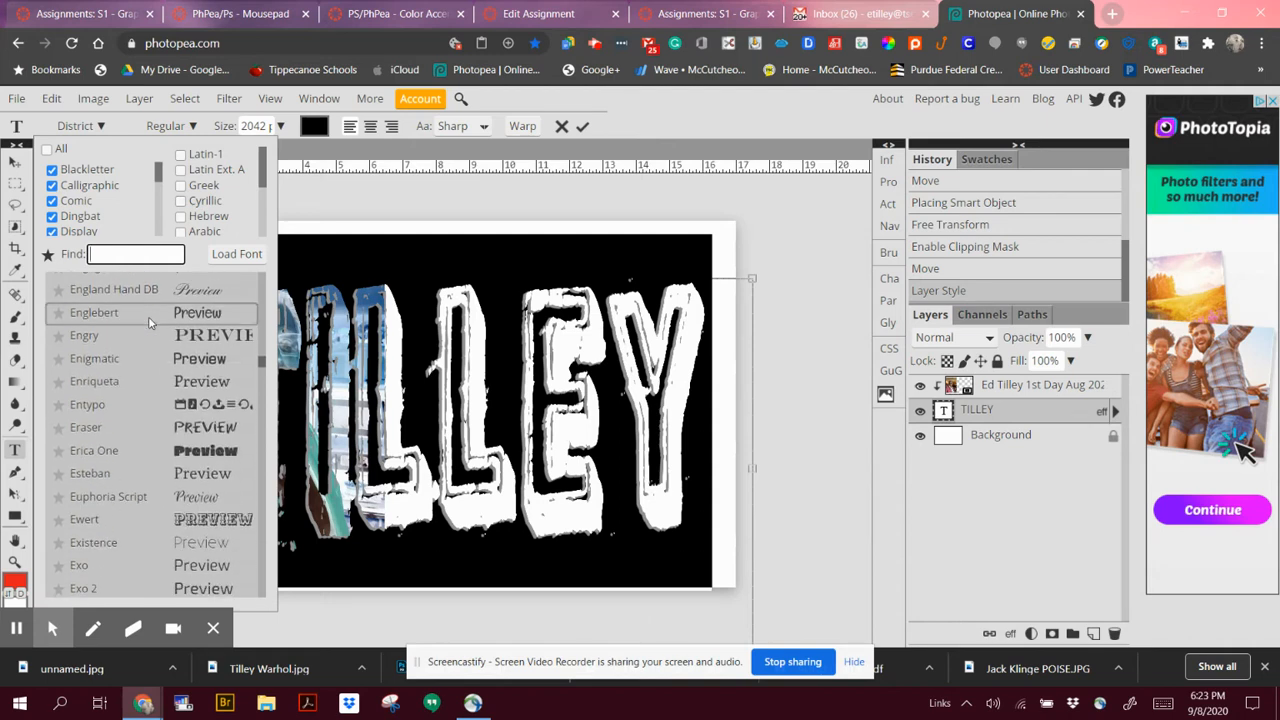
scroll(150, 320, "down", 3)
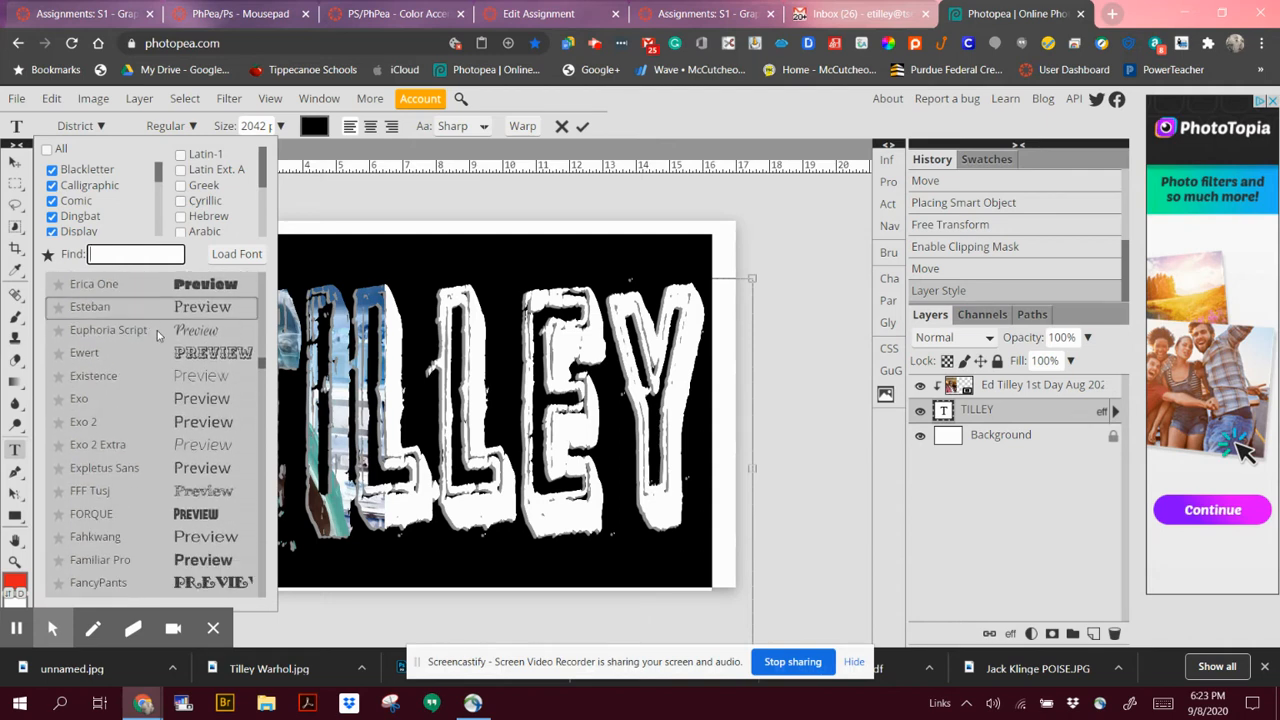
left_click(155, 289)
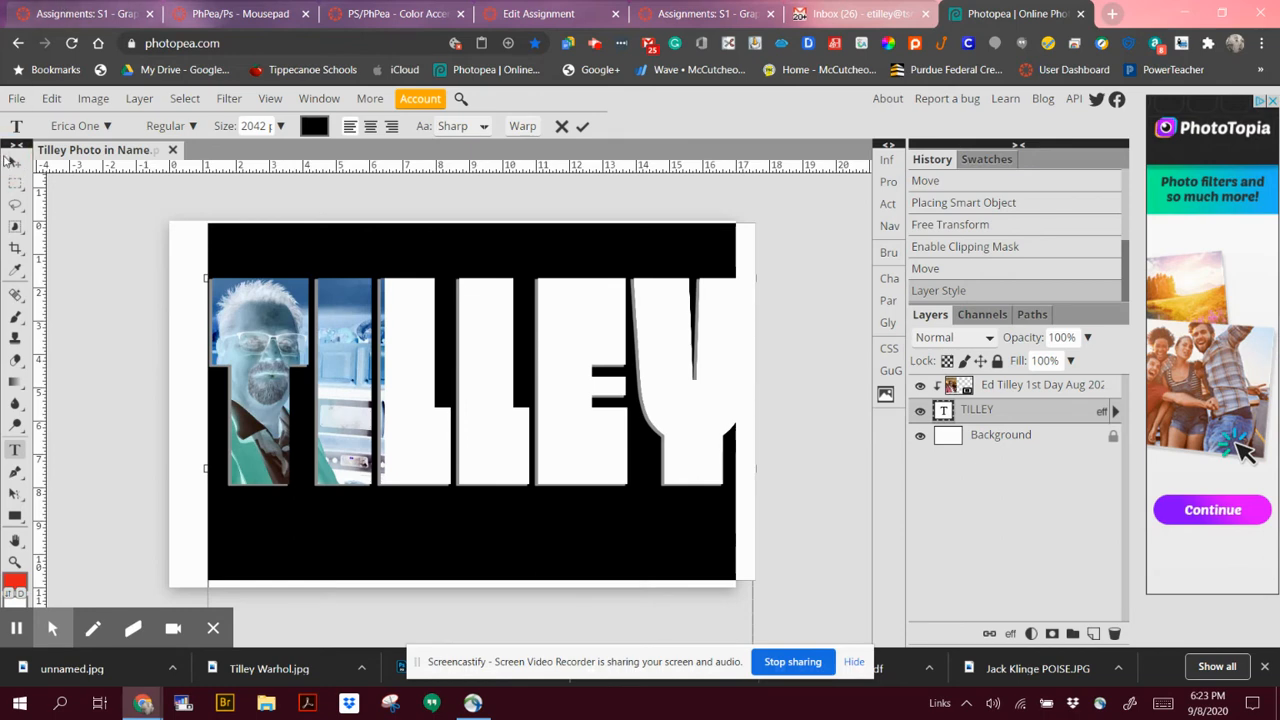
Nudge the clipped portrait slightly upward within the first letter and deselect the layer
left_click(12, 160)
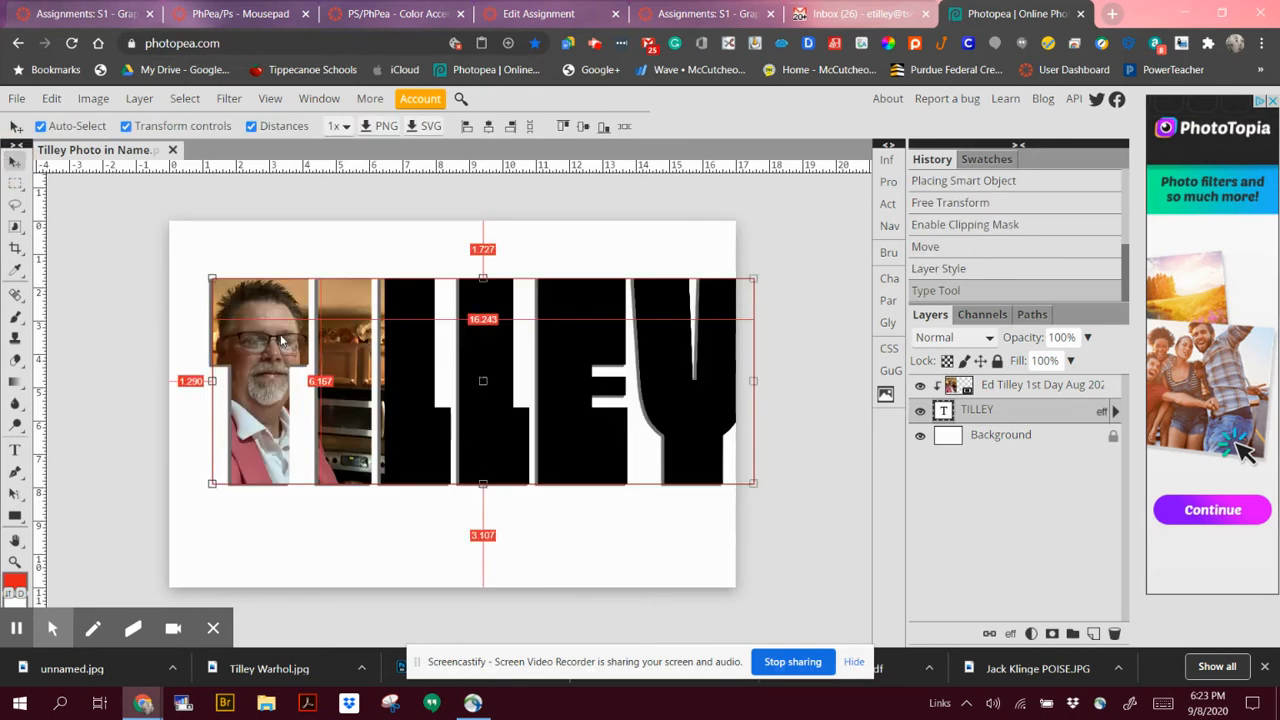
mouse_move(282, 341)
left_mouse_down()
mouse_move(266, 333)
mouse_move(281, 334)
left_mouse_up()
left_click(646, 243)
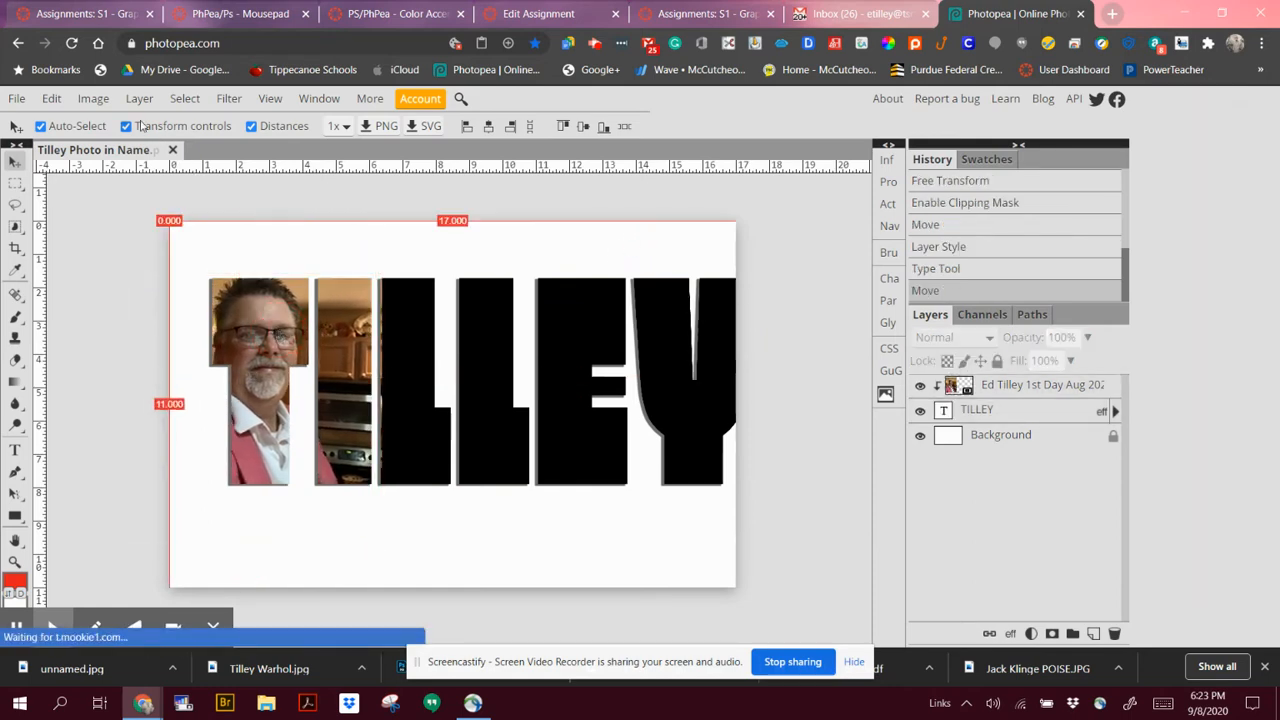
Start placing another image and browse to the family photos and videos folder in My Drive on Google Drive File Stream
left_click(17, 98)
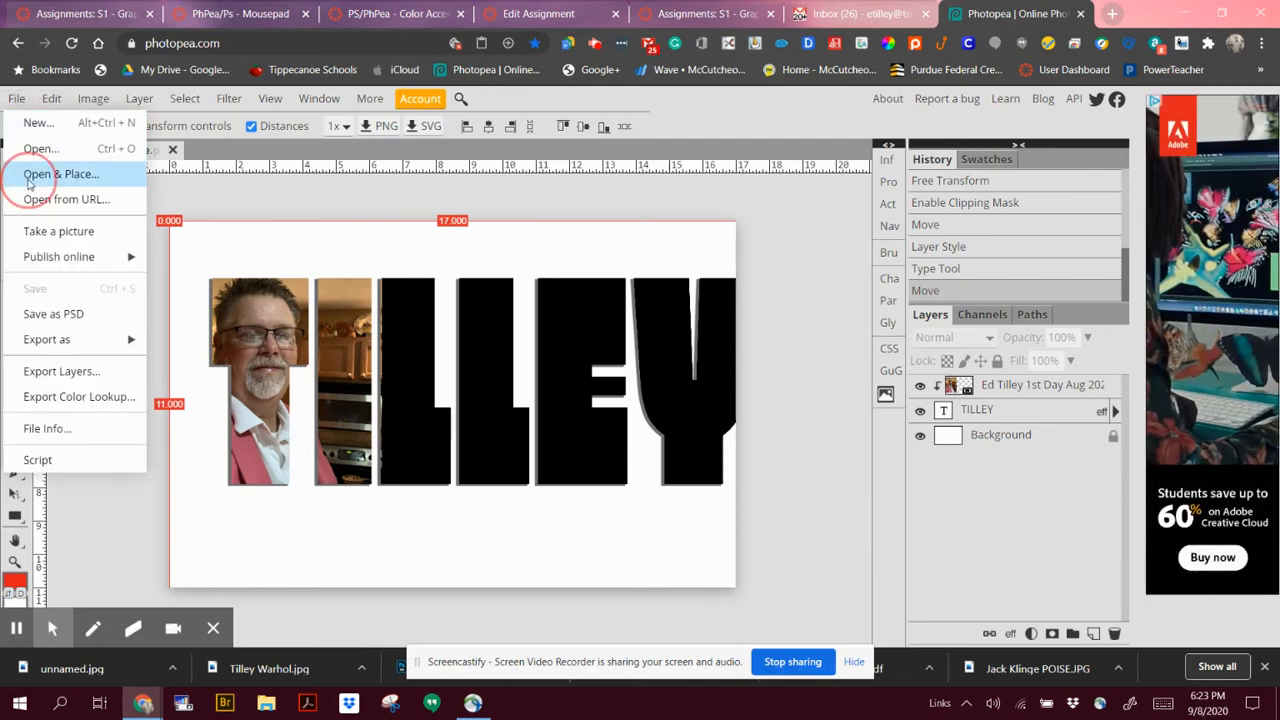
left_click(28, 176)
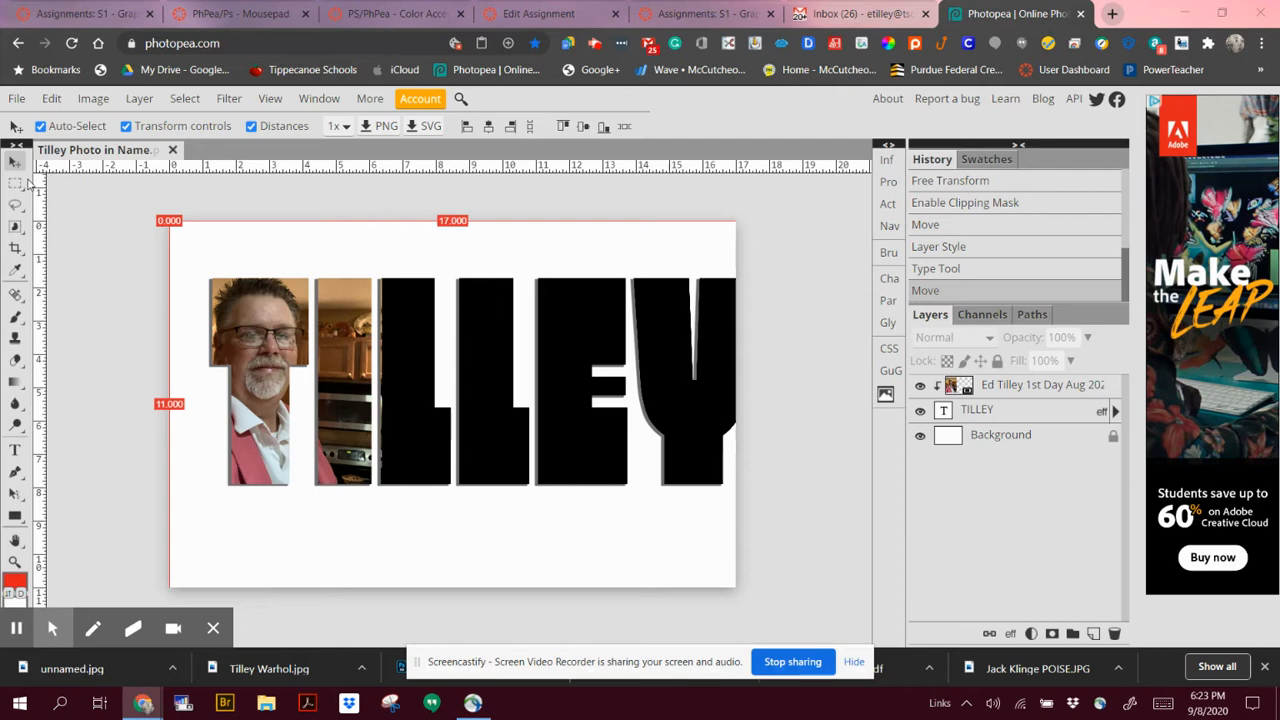
key("ctrl+o")
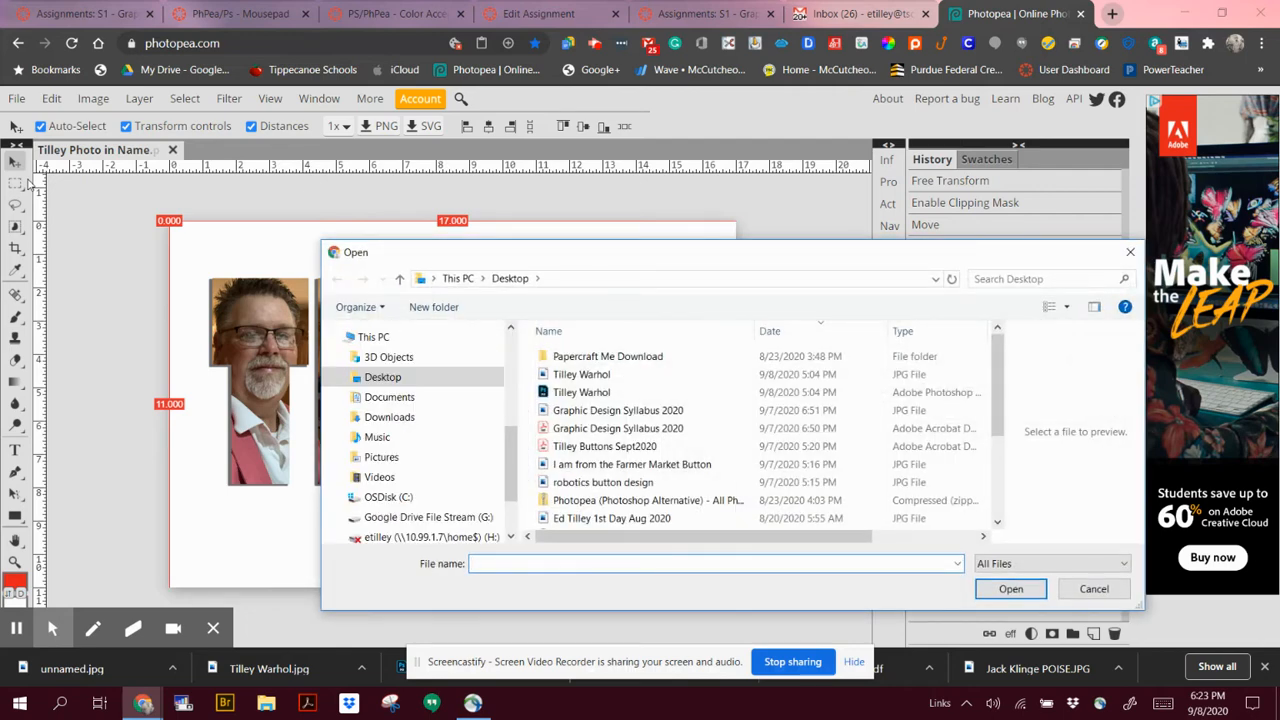
left_click(397, 518)
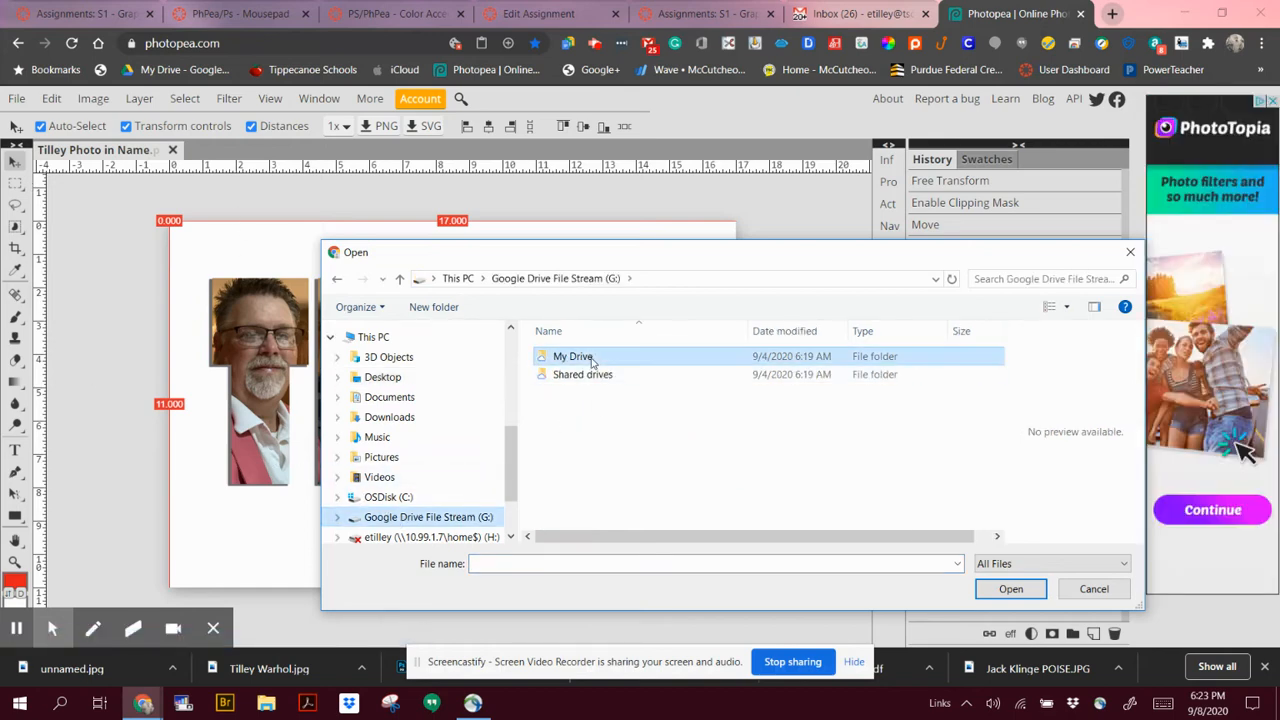
double_click(592, 358)
scroll(600, 375, "down", 10)
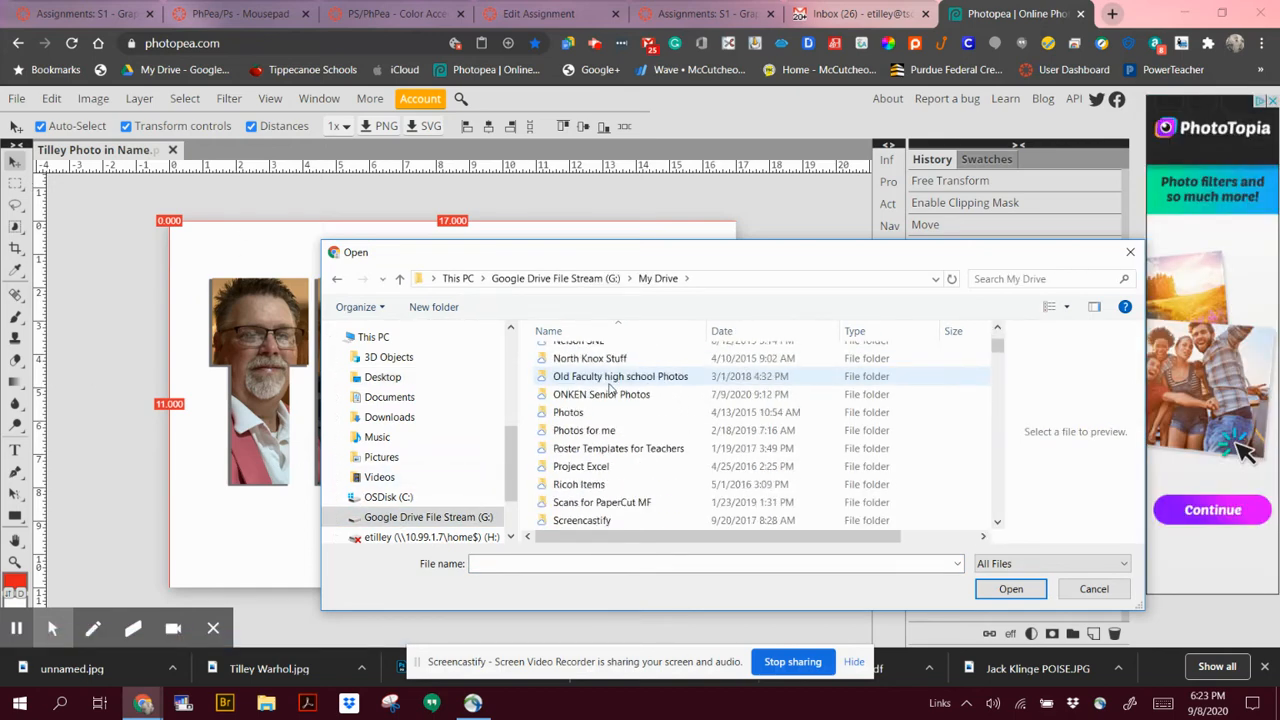
scroll(607, 392, "down", 2)
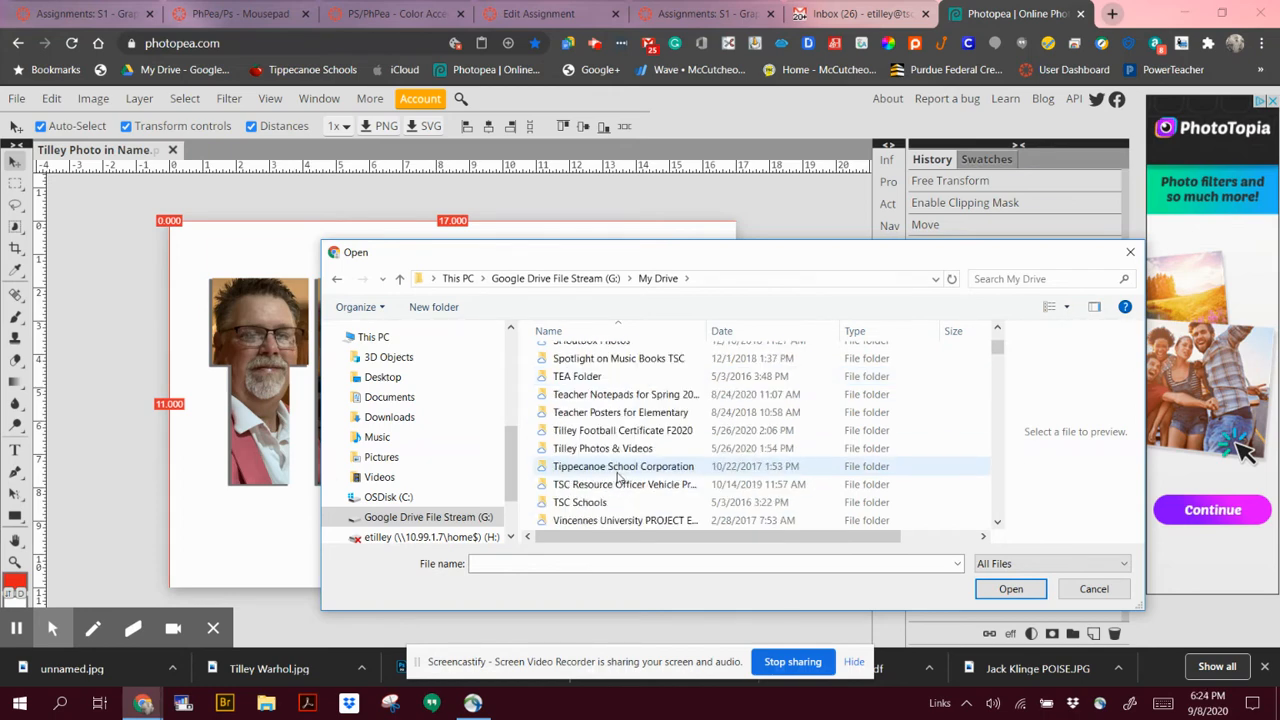
double_click(603, 448)
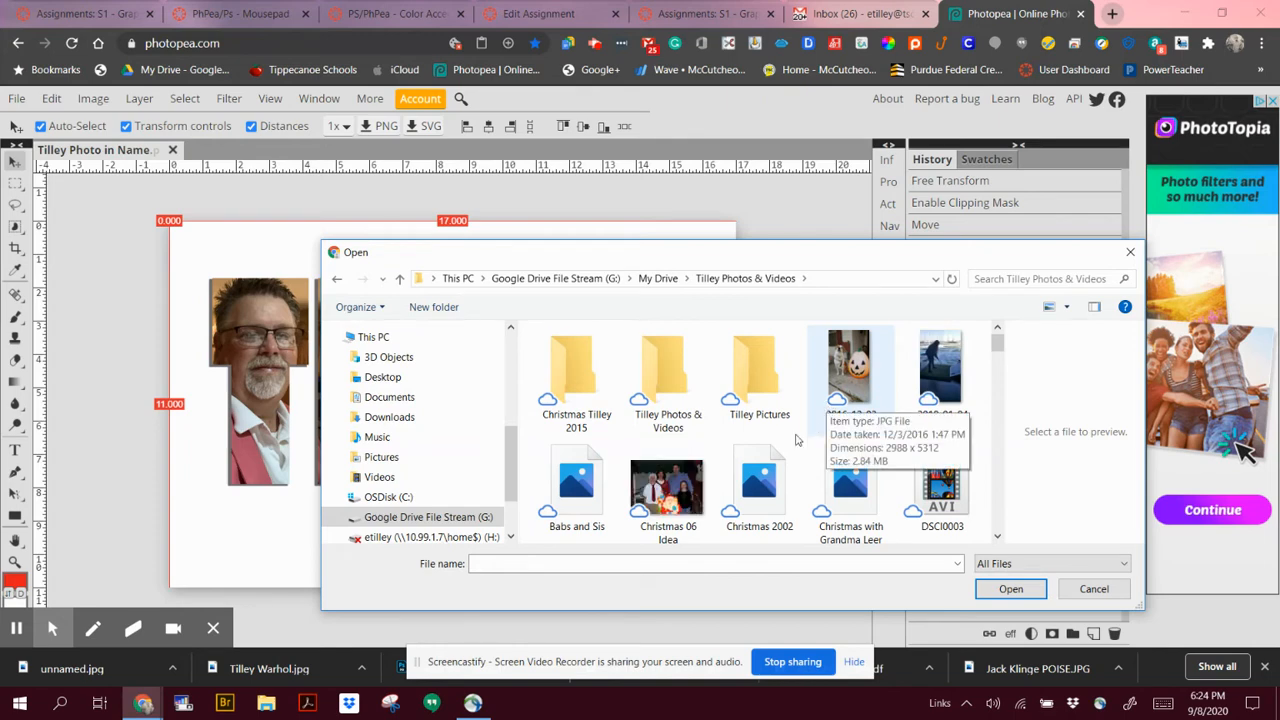
Browse the family photos, open the pictures subfolder and place the DCP_0240 image into the design
scroll(722, 460, "down", 1)
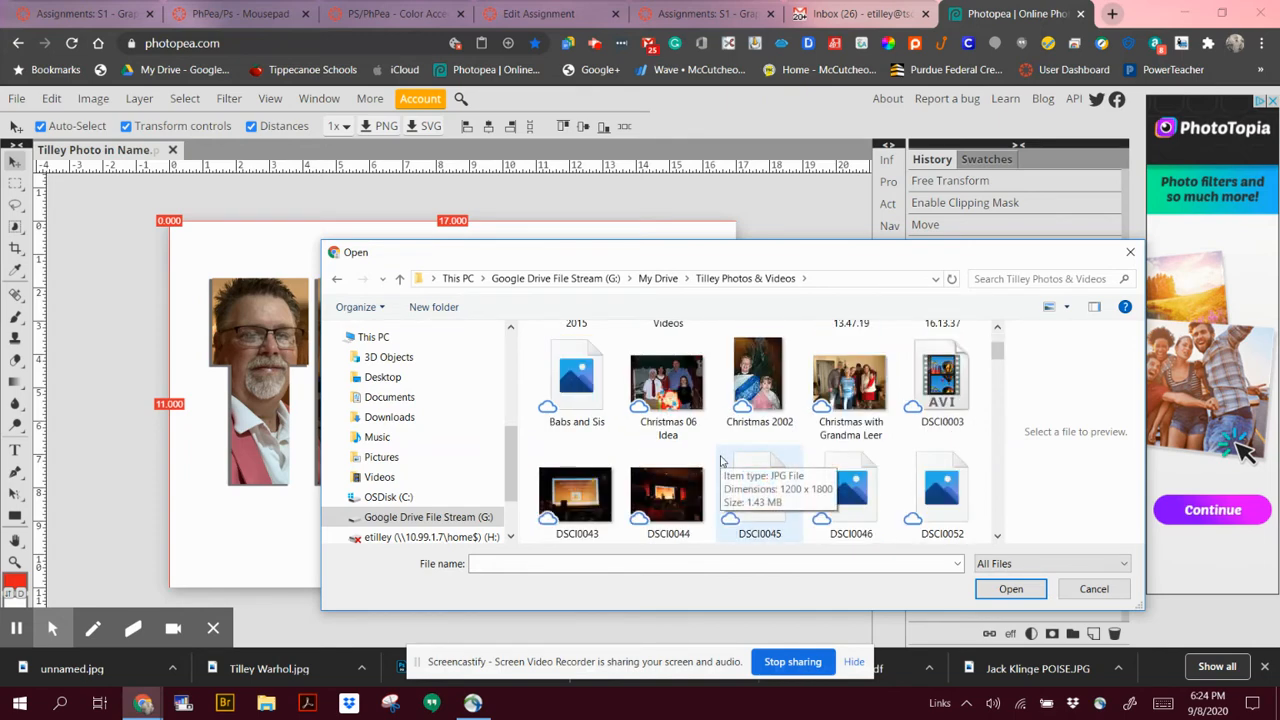
scroll(722, 460, "down", 8)
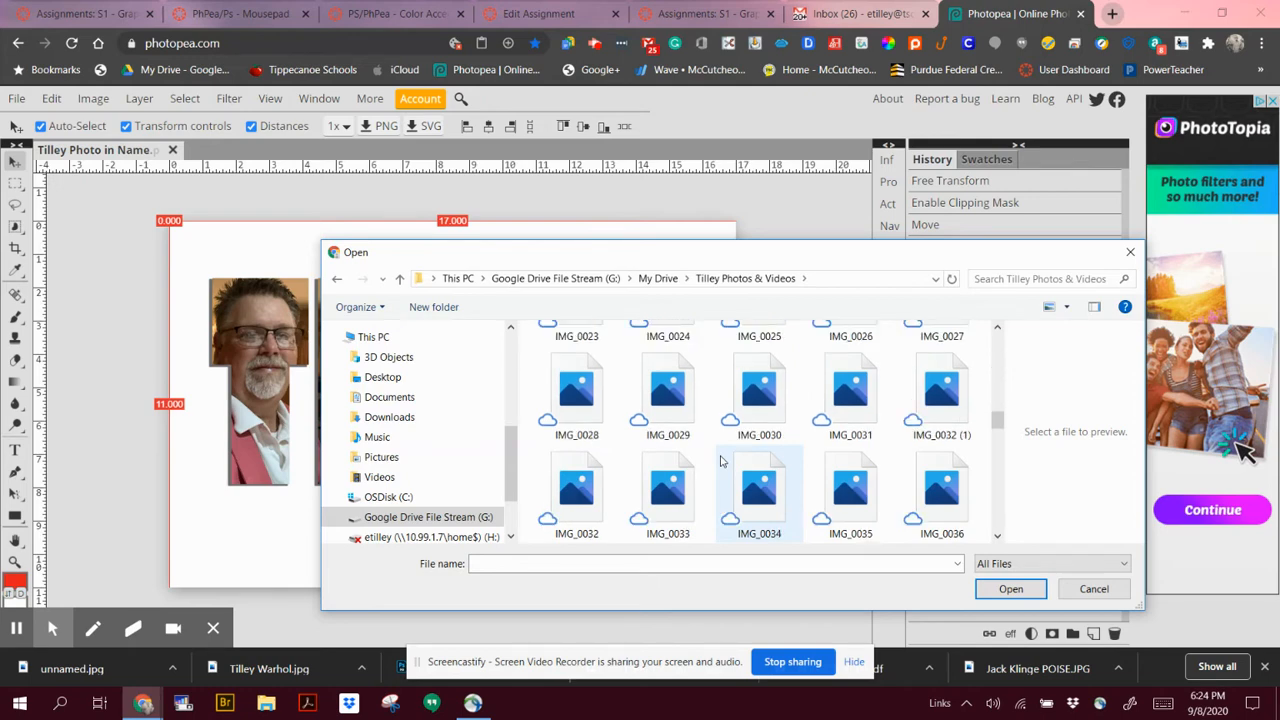
scroll(858, 405, "down", 10)
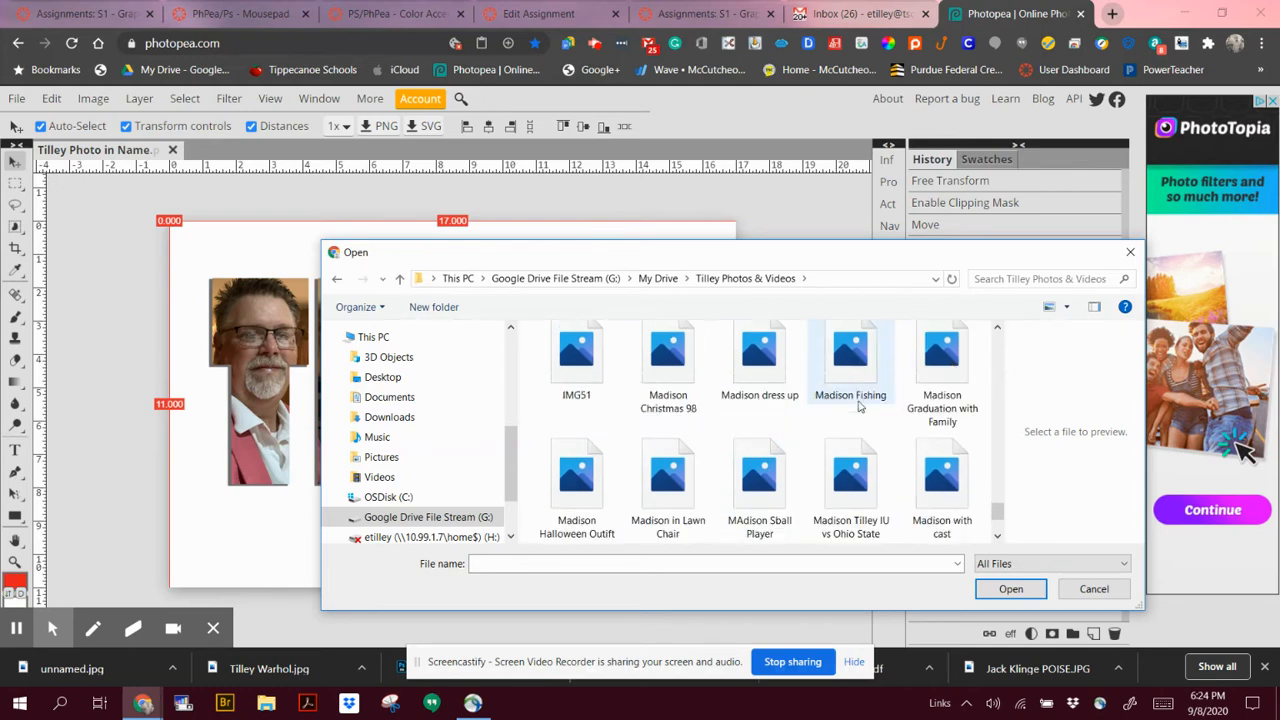
scroll(858, 405, "down", 5)
scroll(858, 405, "up", 15)
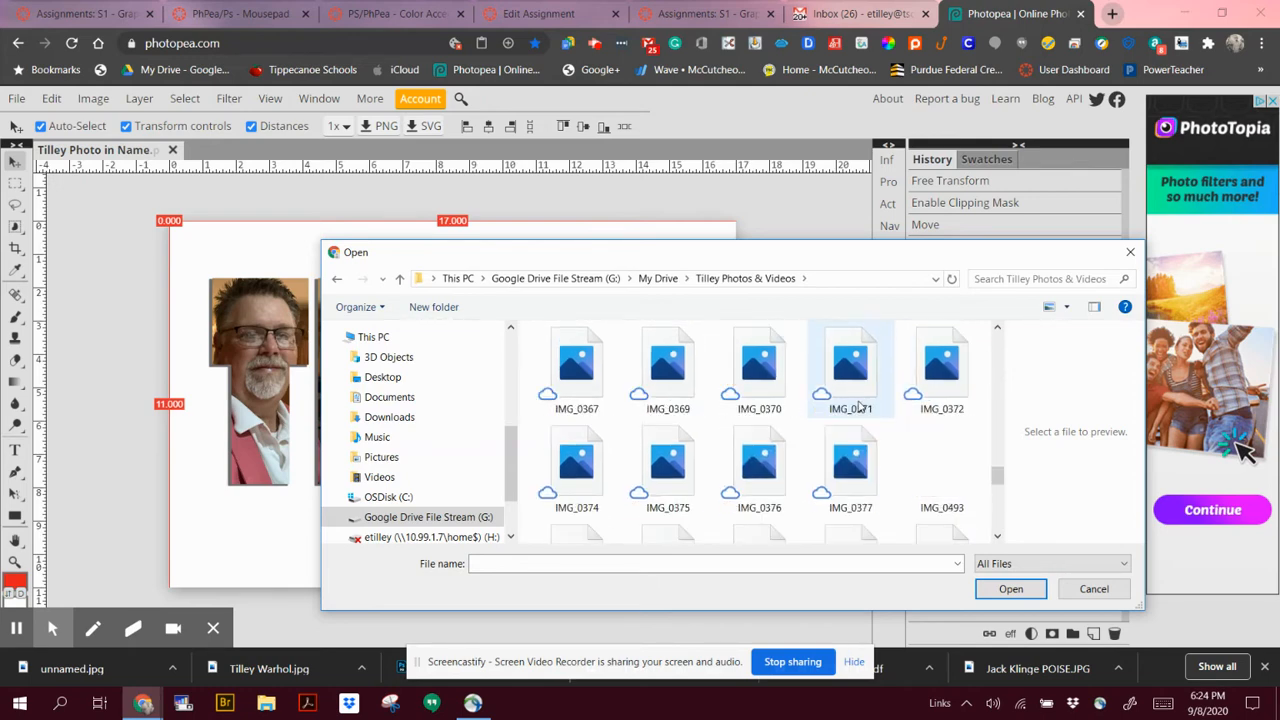
scroll(858, 405, "up", 6)
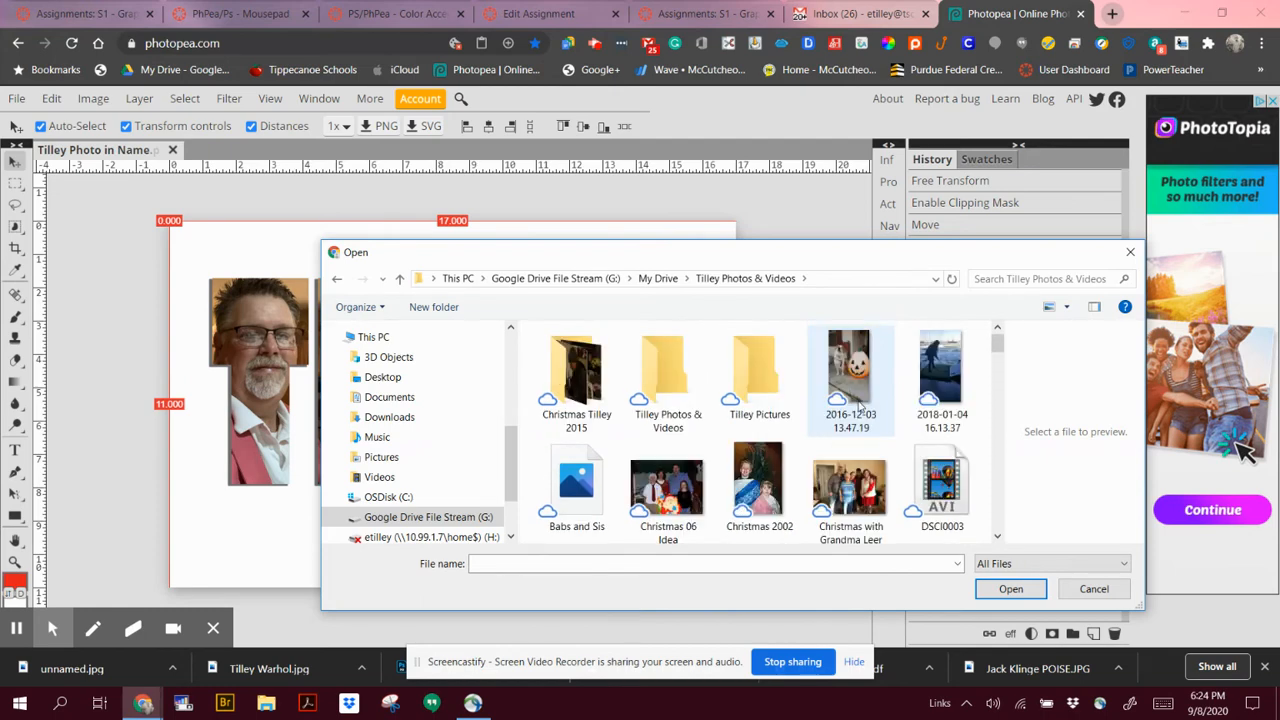
scroll(858, 405, "down", 1)
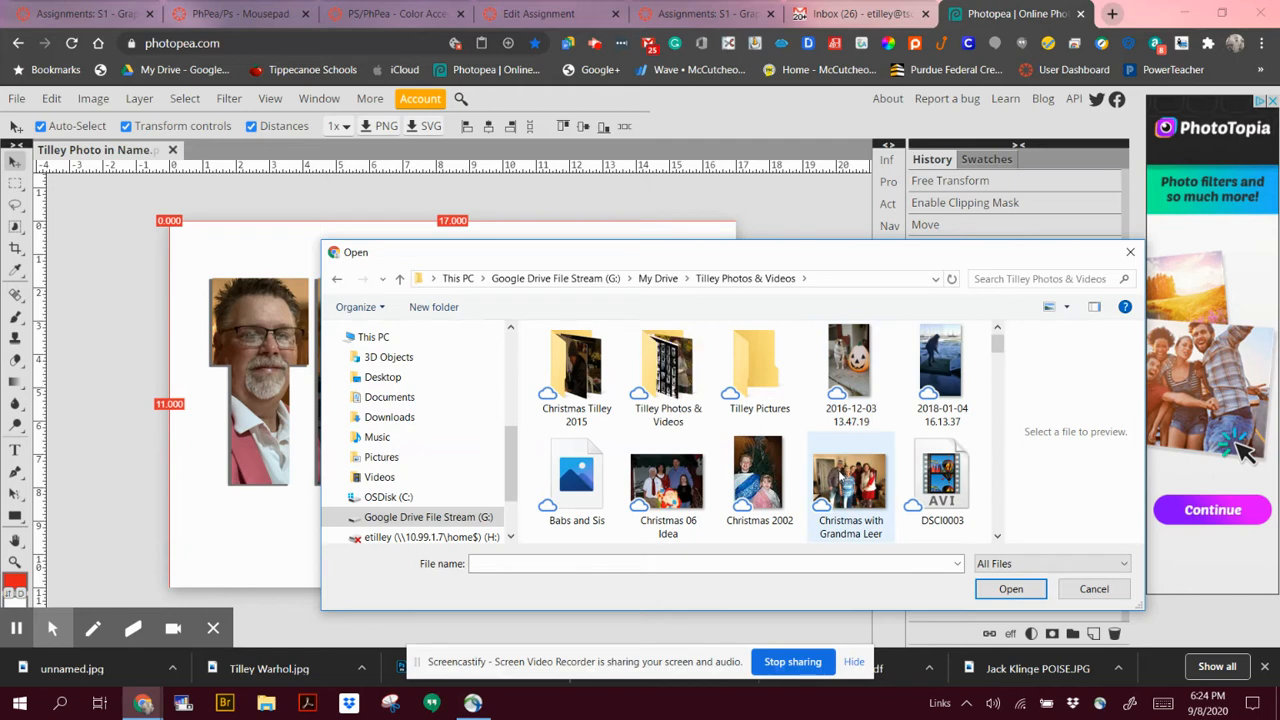
double_click(768, 380)
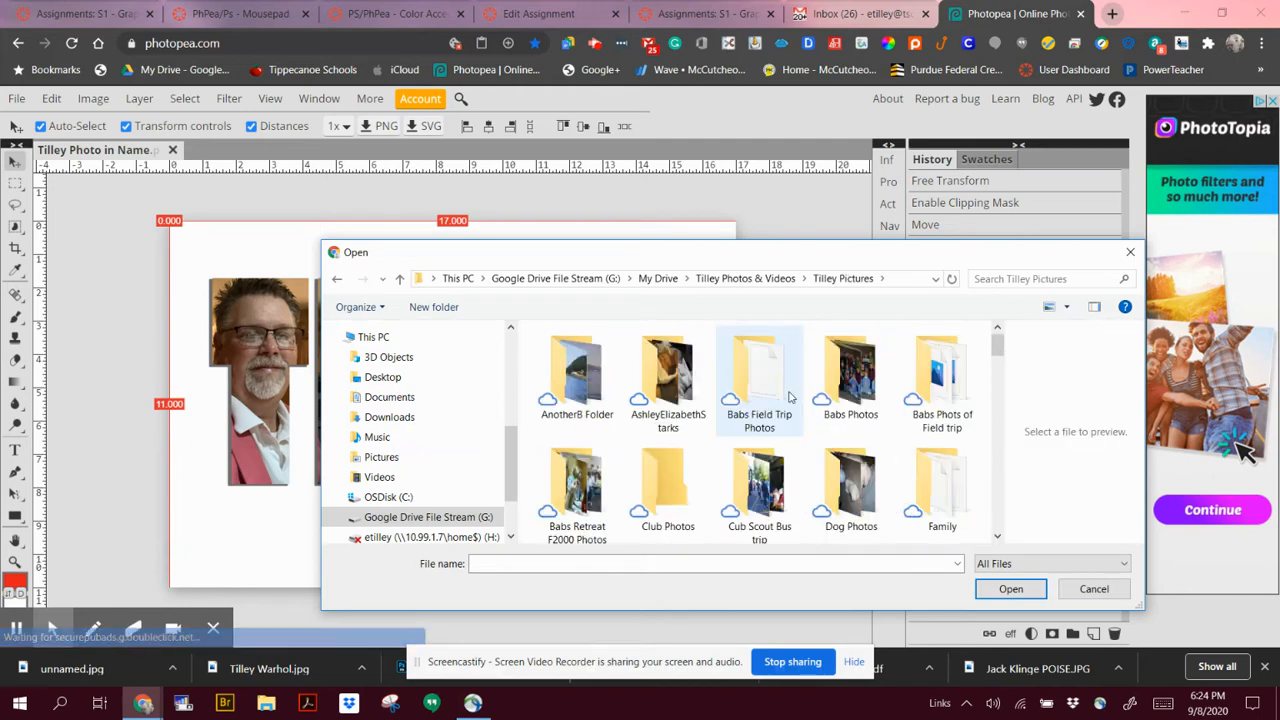
scroll(788, 397, "down", 3)
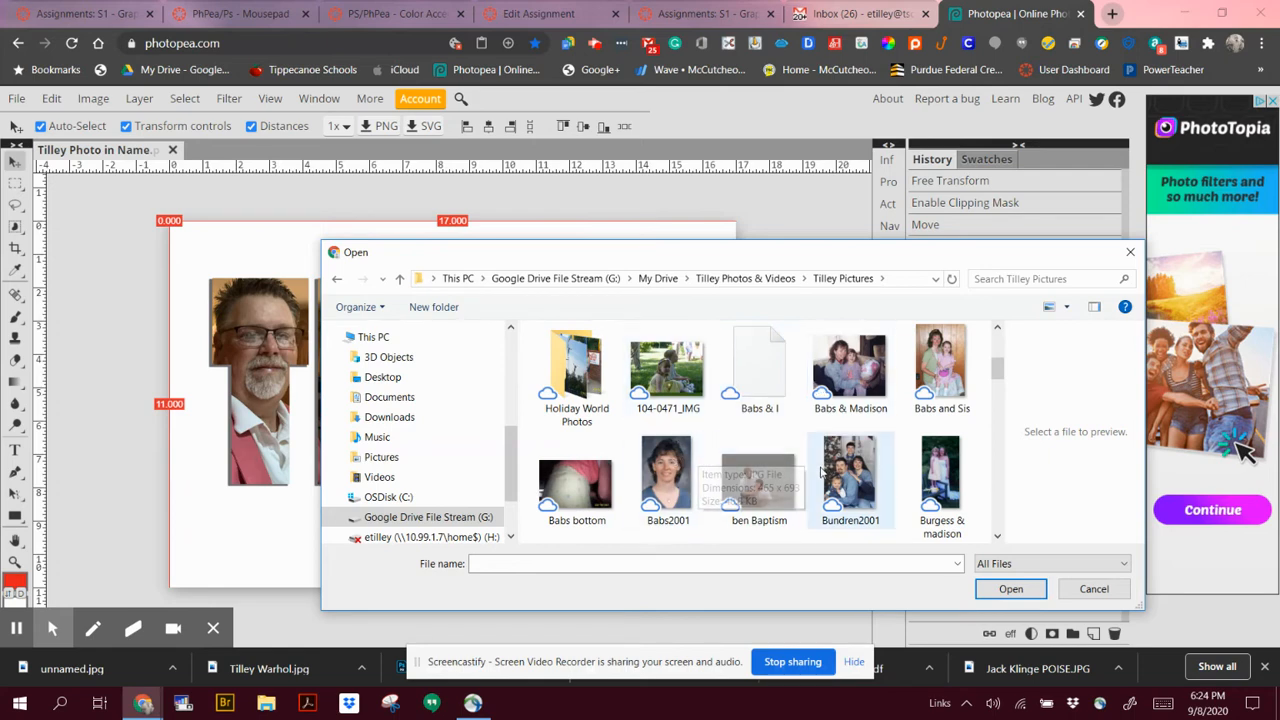
scroll(780, 468, "down", 2)
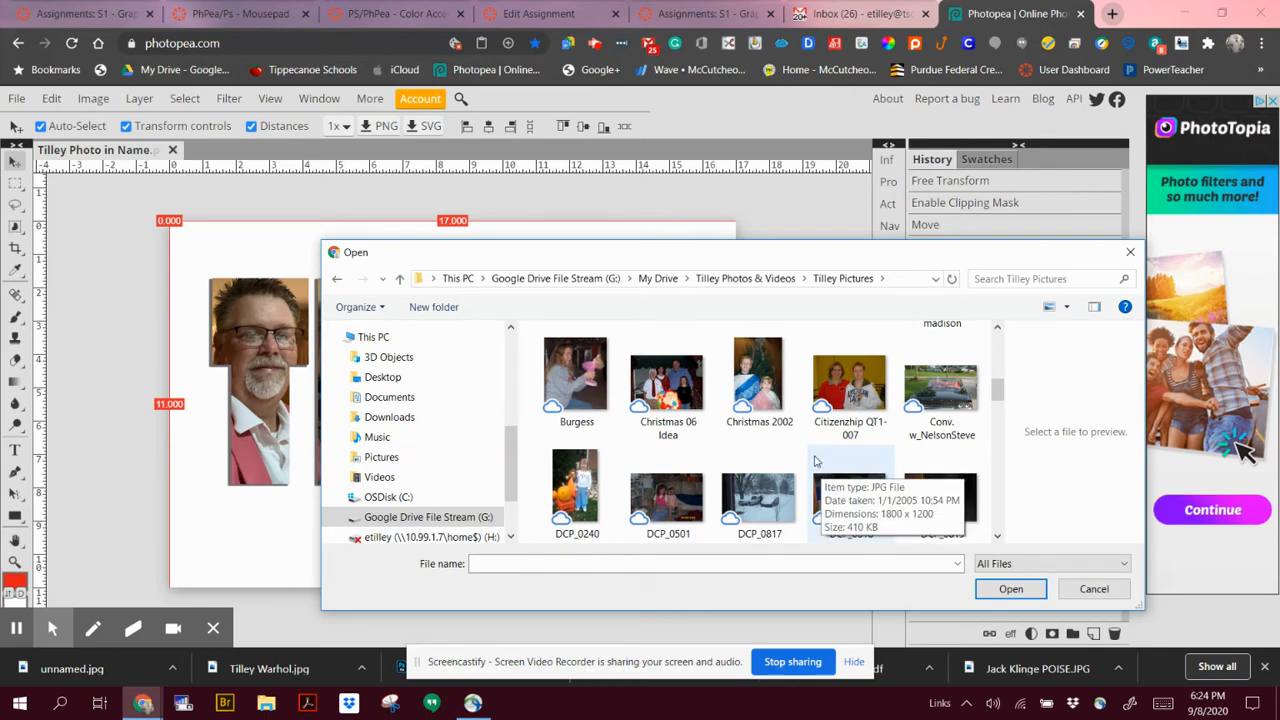
scroll(810, 478, "down", 1)
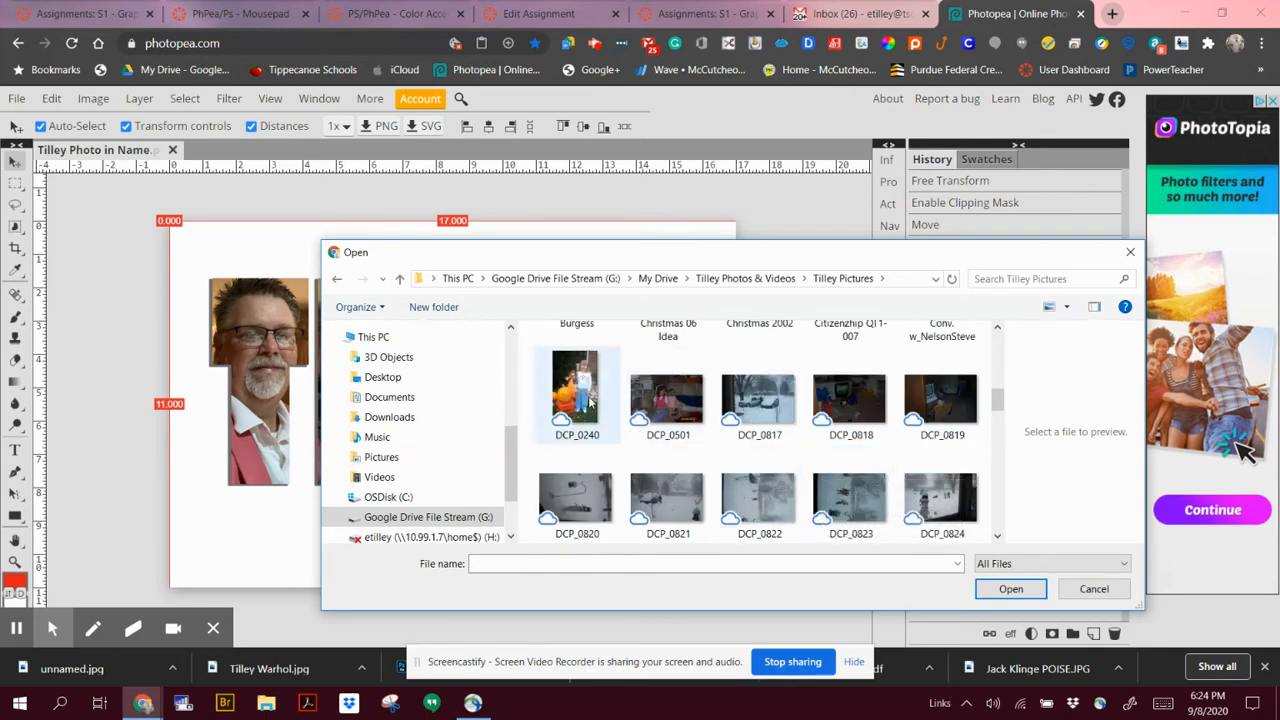
double_click(589, 400)
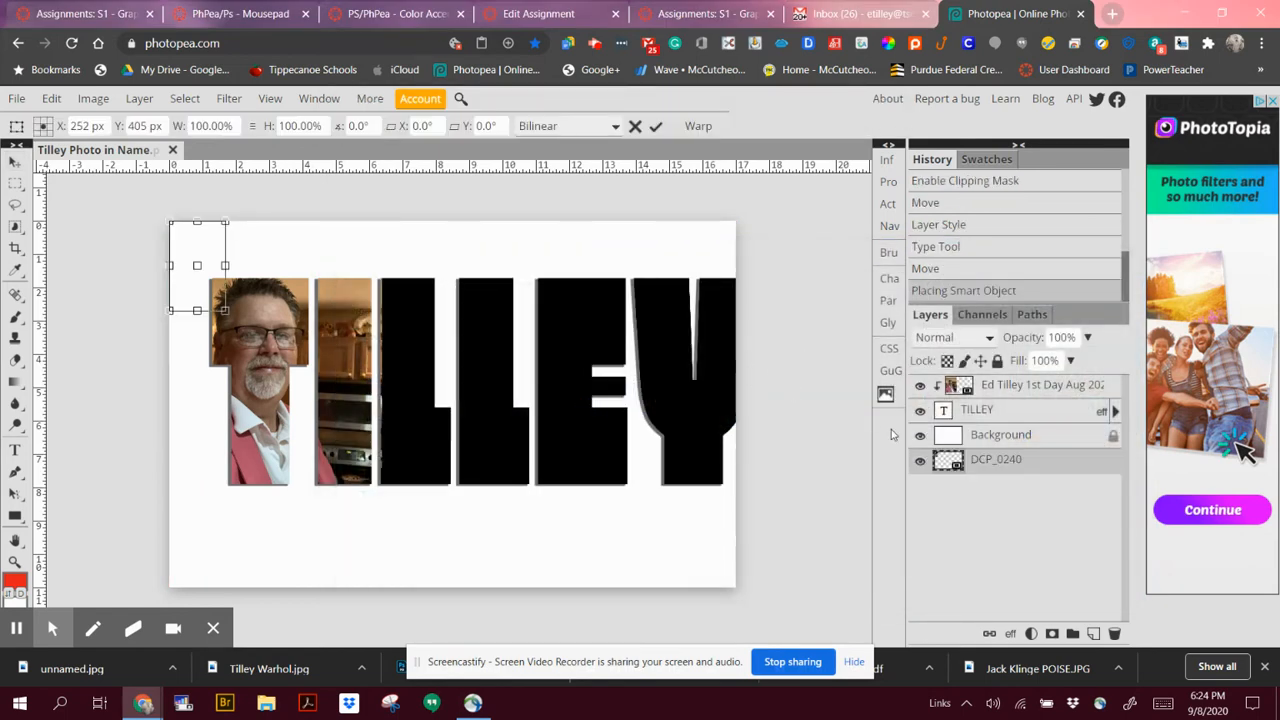
Move the DCP_0240 layer to the top of the layer stack and enlarge the photo to cover the second letter
left_click_drag(998, 459, 1000, 386)
left_click(517, 290)
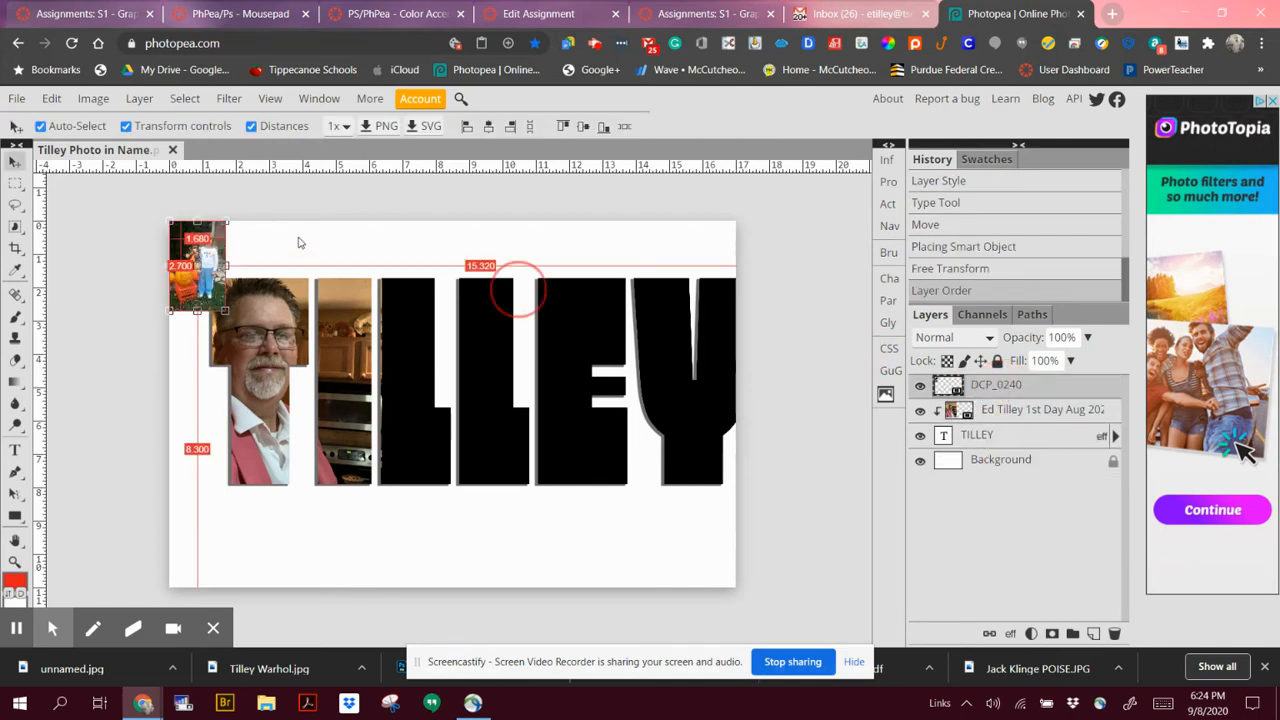
left_click_drag(224, 252, 452, 493)
key("ctrl+t")
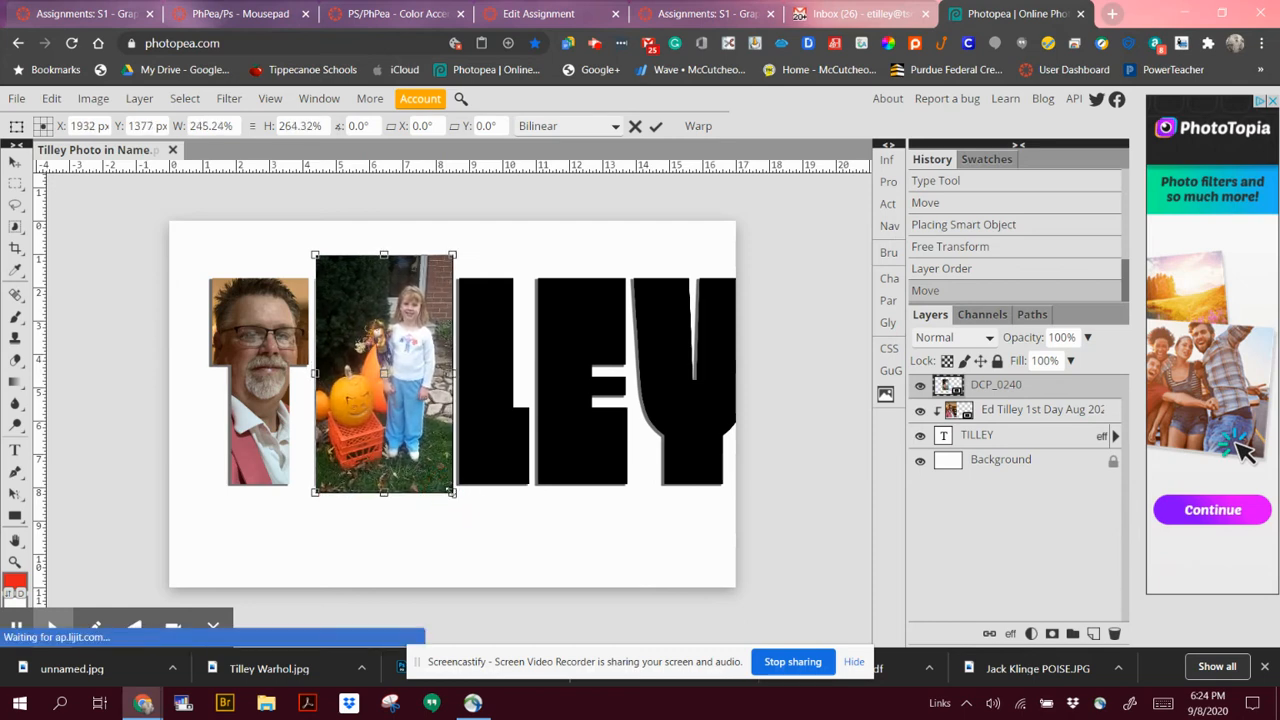
Clip the DCP_0240 photo to the surname text and shift it left so the child sits inside the second letter
right_click(997, 384)
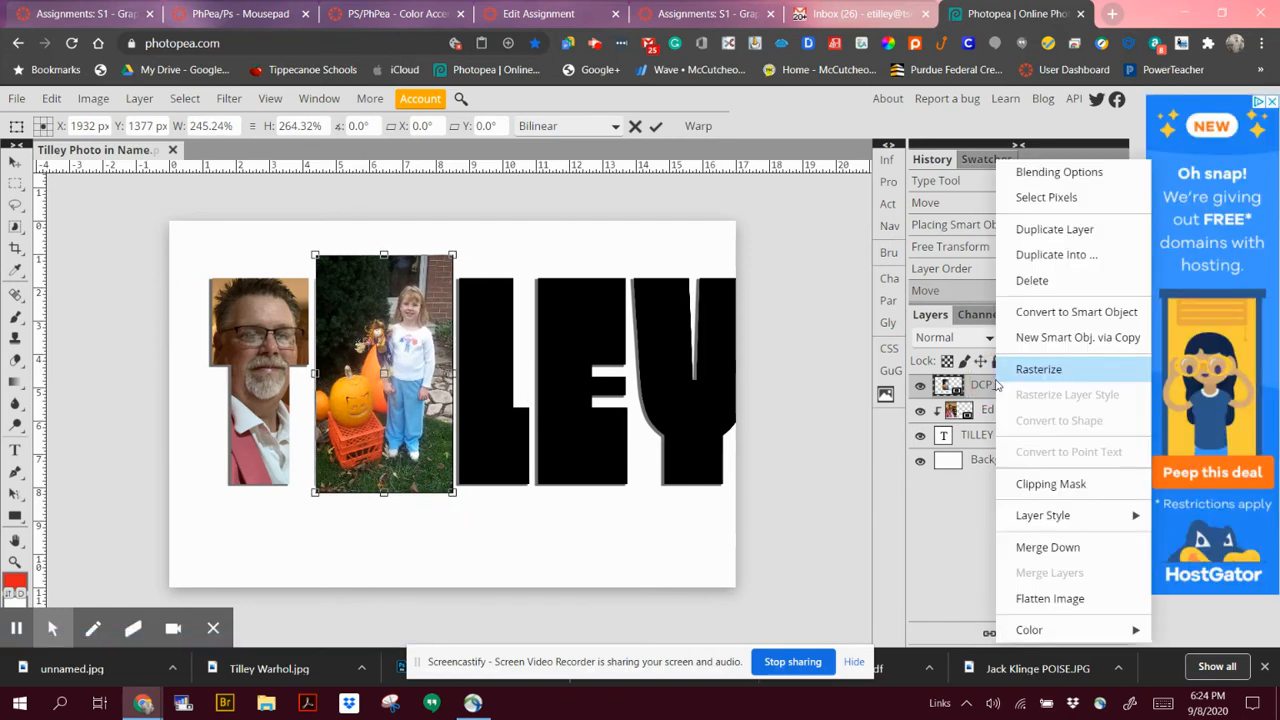
left_click(1042, 487)
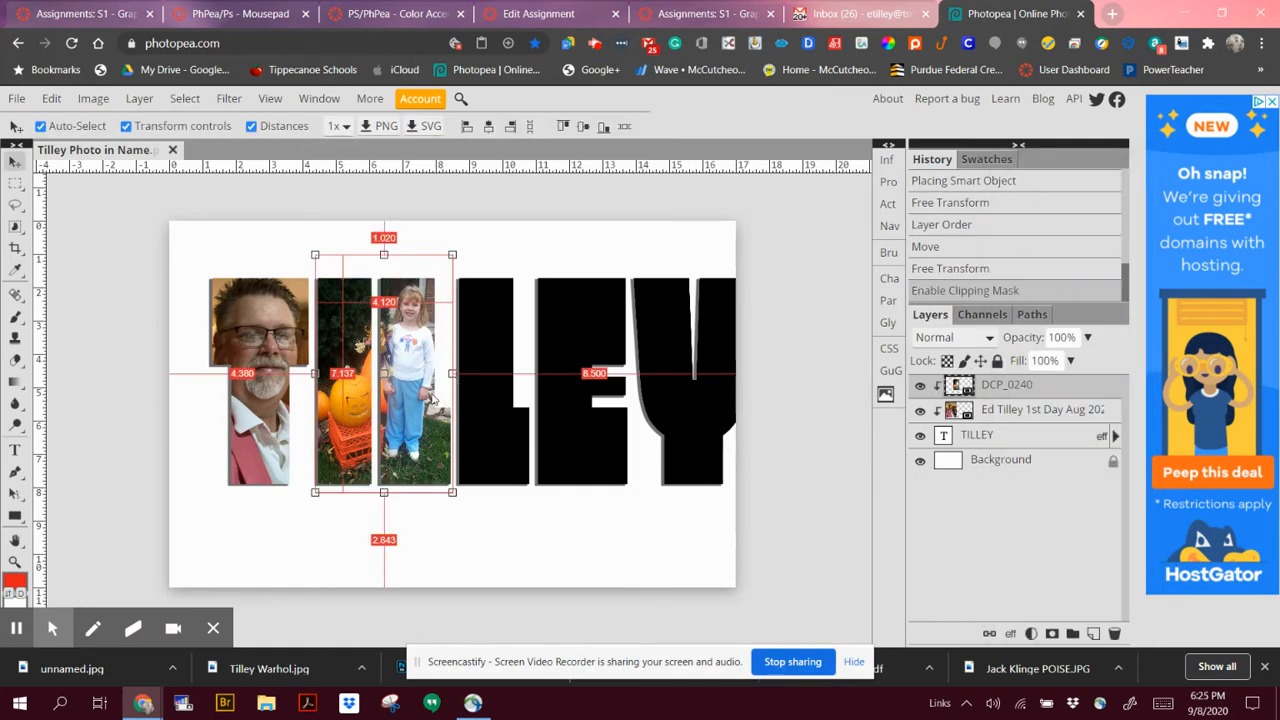
left_click_drag(430, 398, 371, 398)
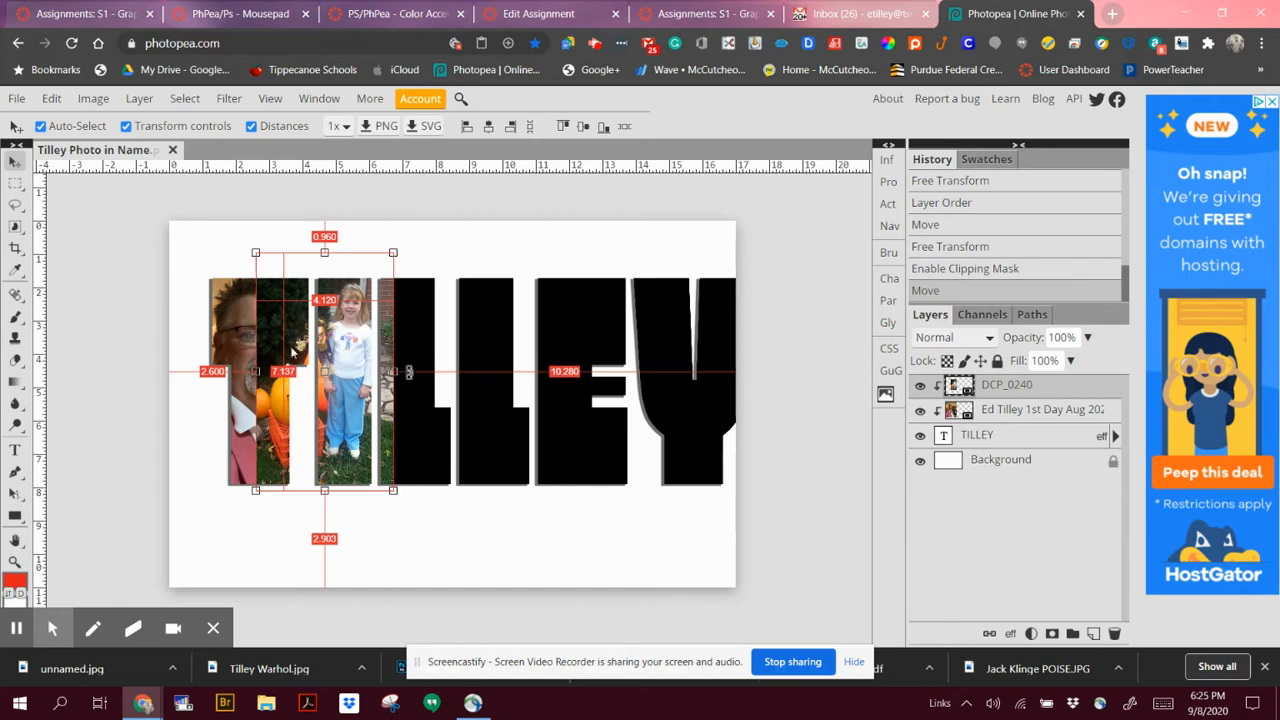
Select a rectangle of the DCP_0240 photo around the second letter, then copy and paste it as a new layer
left_click(14, 184)
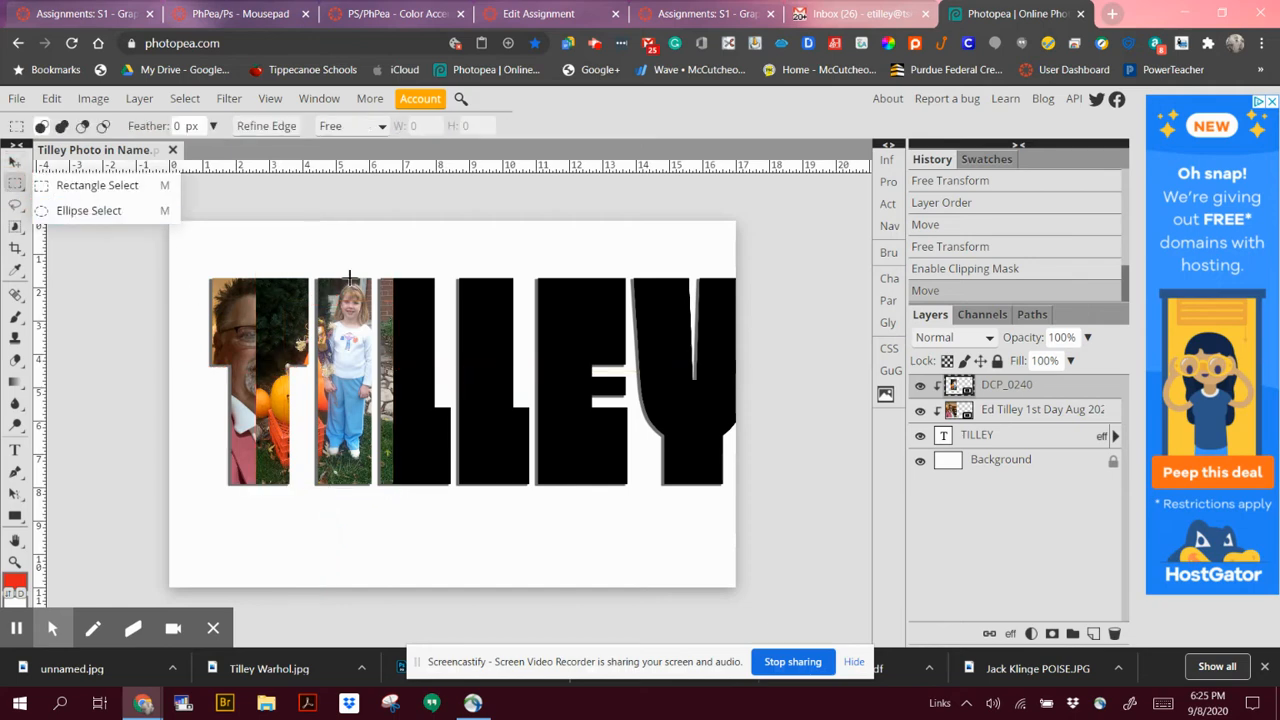
left_click_drag(302, 270, 377, 496)
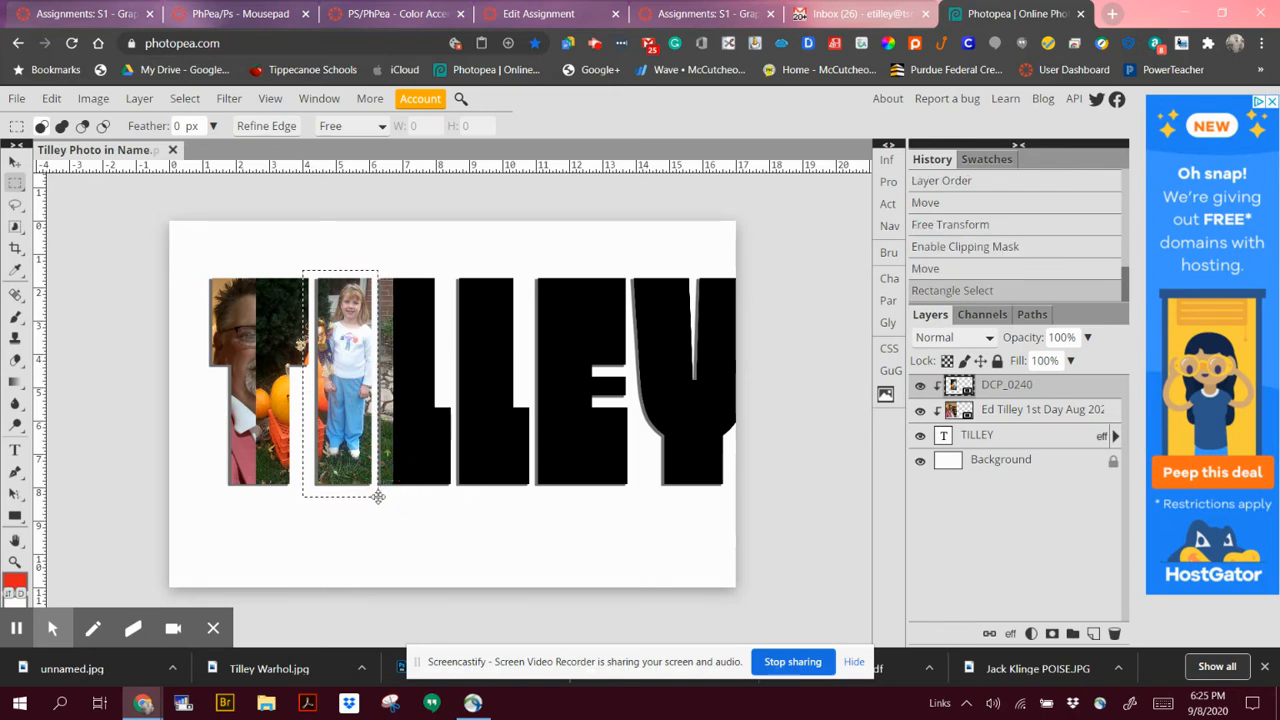
left_click(51, 98)
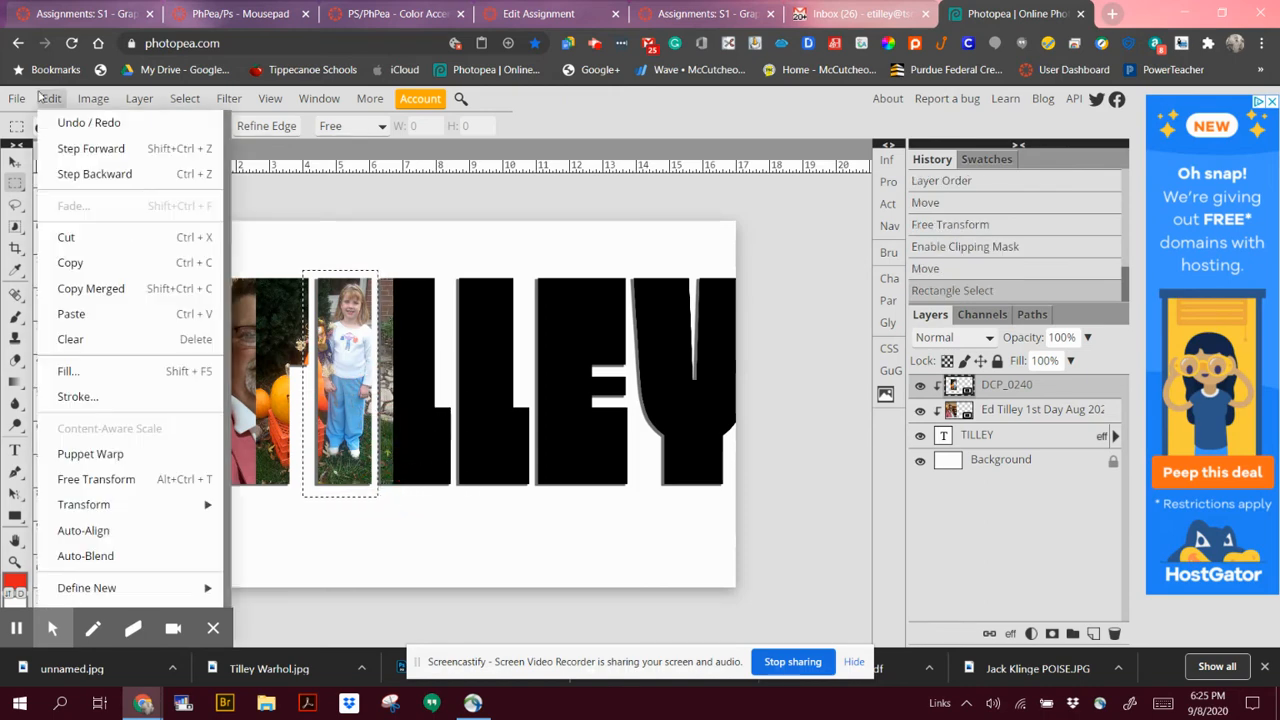
left_click(66, 264)
left_click(54, 100)
left_click(101, 313)
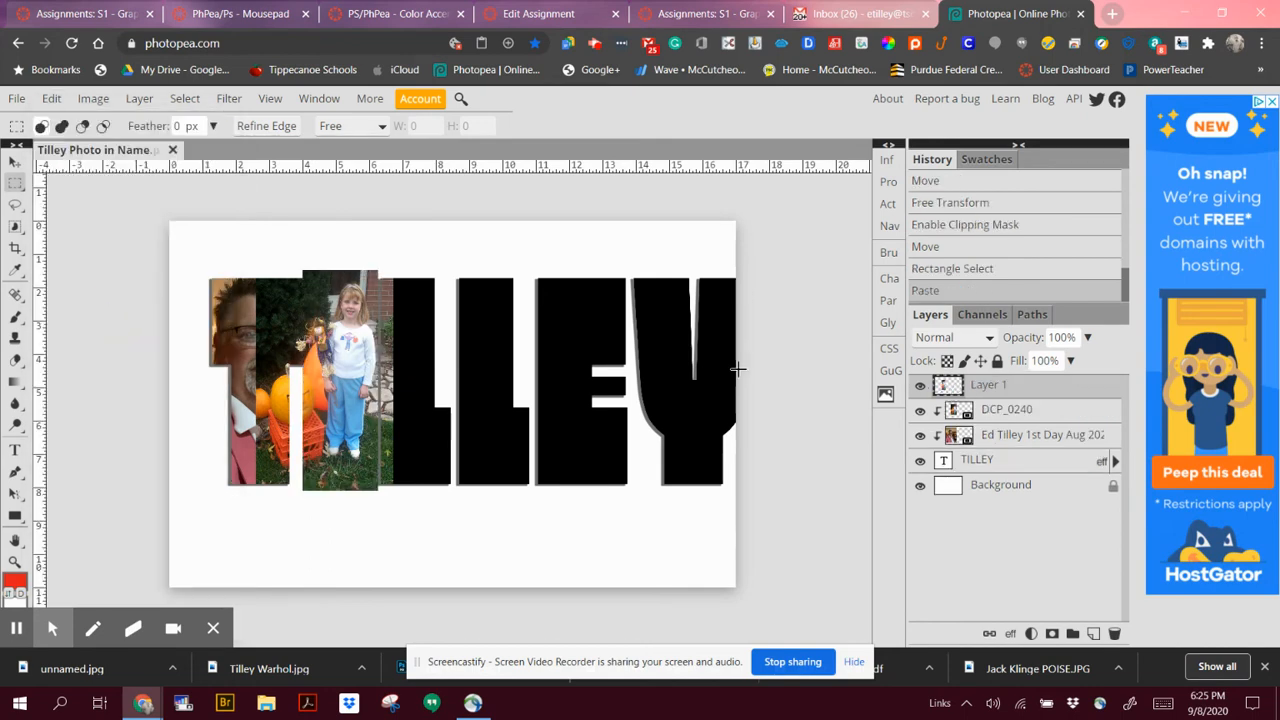
Hide the DCP_0240 layer and clip the pasted photo piece to the surname text
left_click(920, 410)
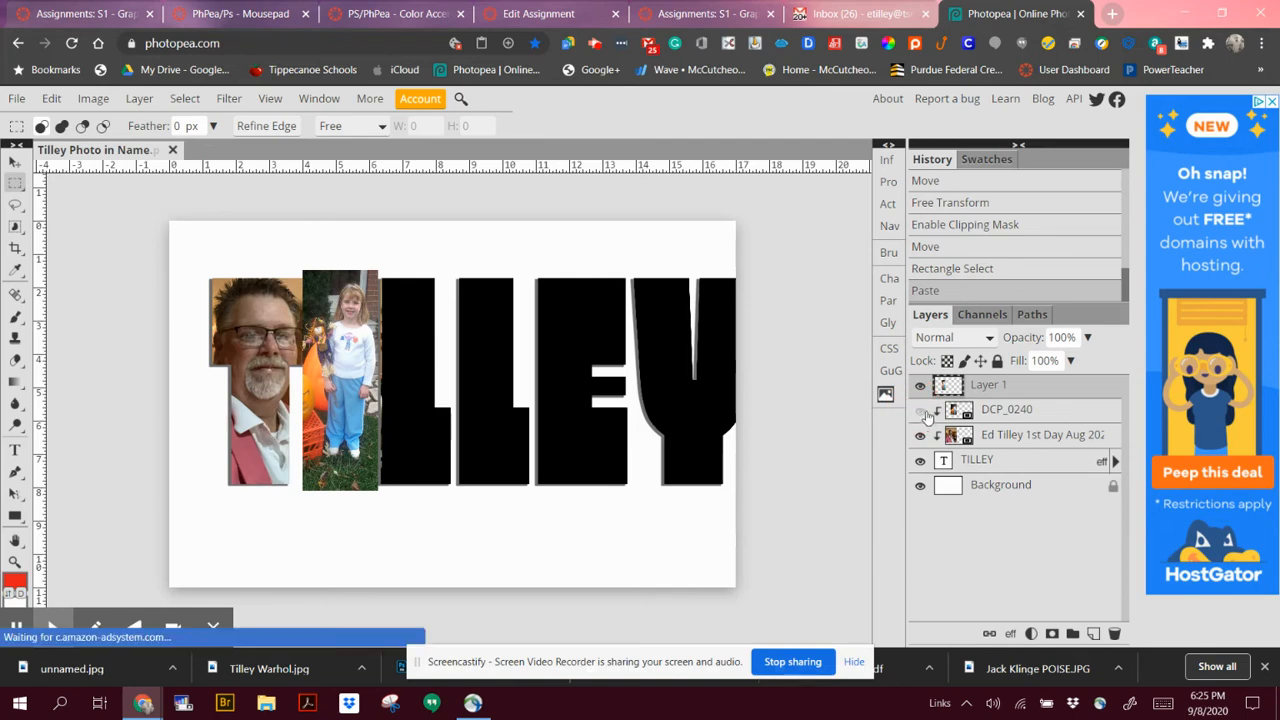
right_click(982, 389)
left_click(1024, 485)
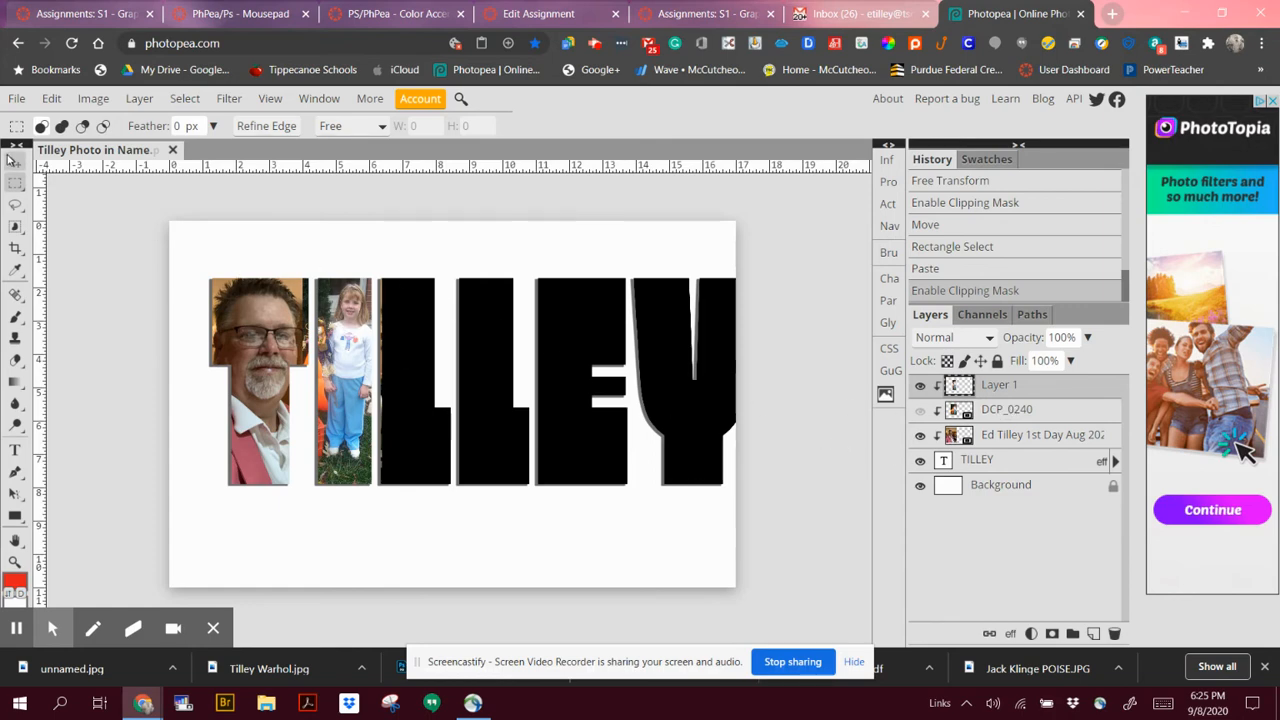
Nudge the pasted photo piece right and down, and narrow it to 83.06% width so it covers only the second letter
left_click(14, 158)
left_click_drag(338, 334, 343, 338)
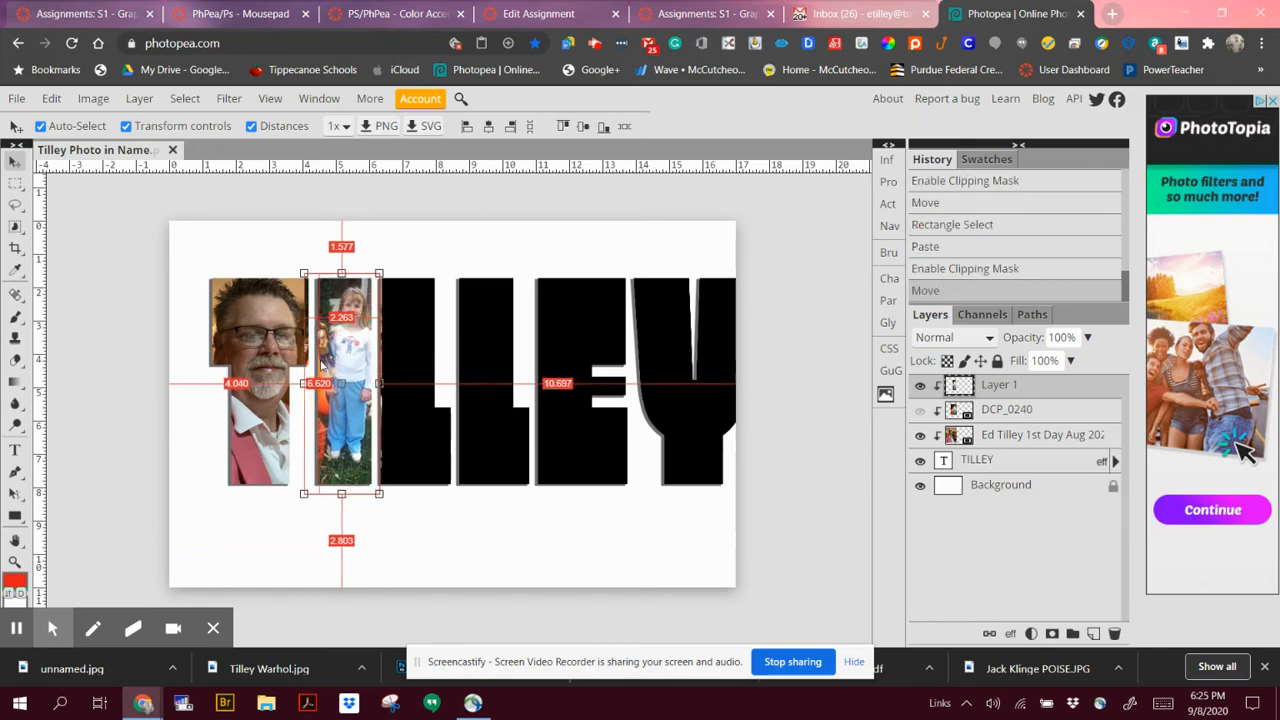
left_click_drag(305, 383, 312, 383)
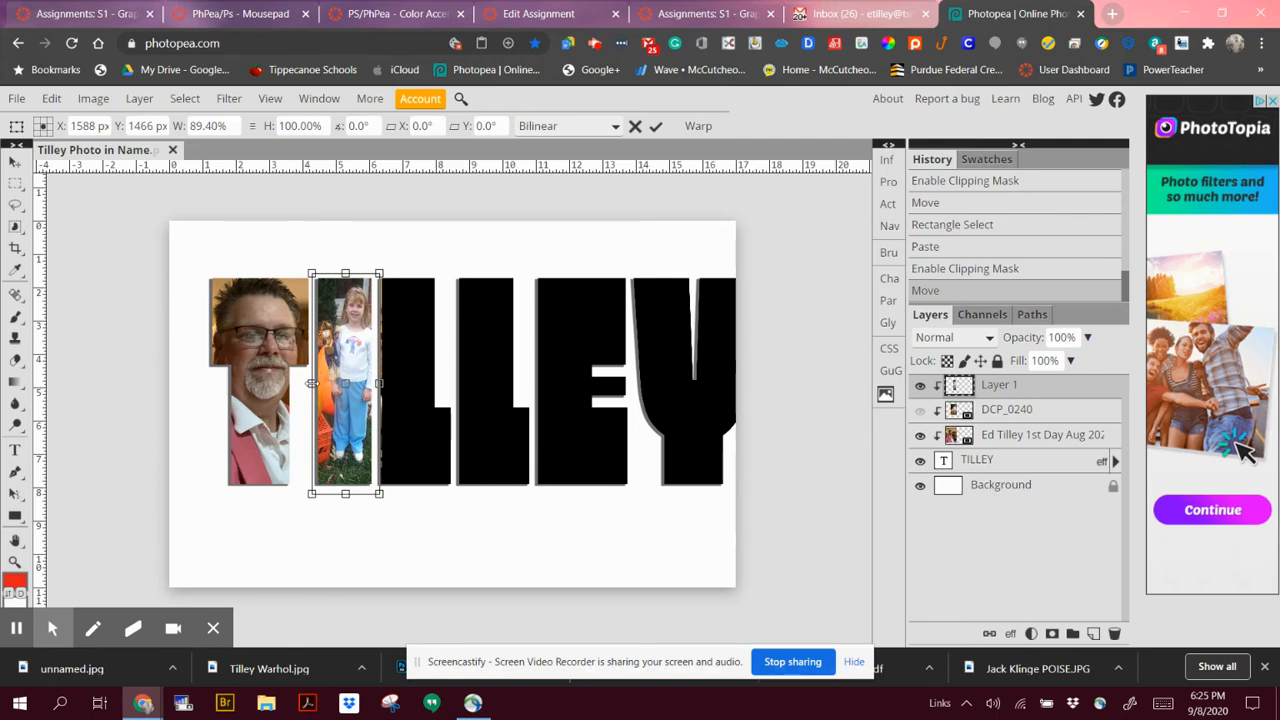
key("ctrl+plus")
key("ctrl+plus")
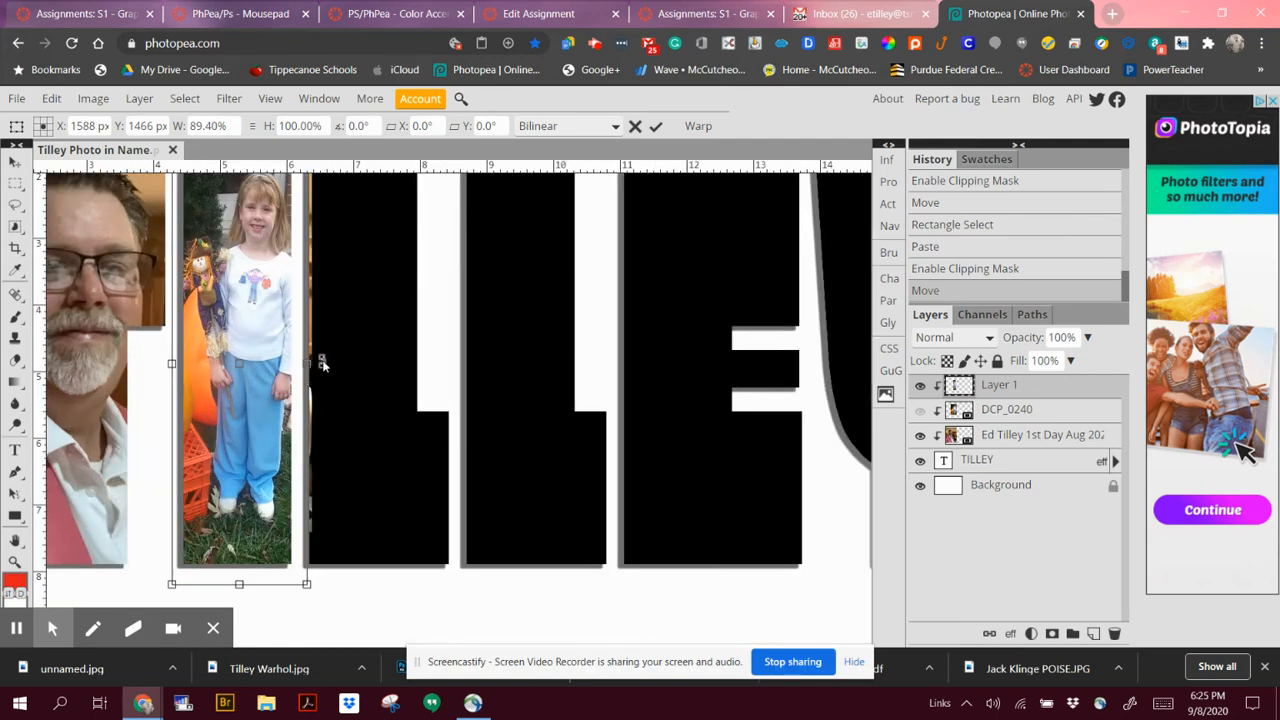
left_click_drag(308, 365, 297, 364)
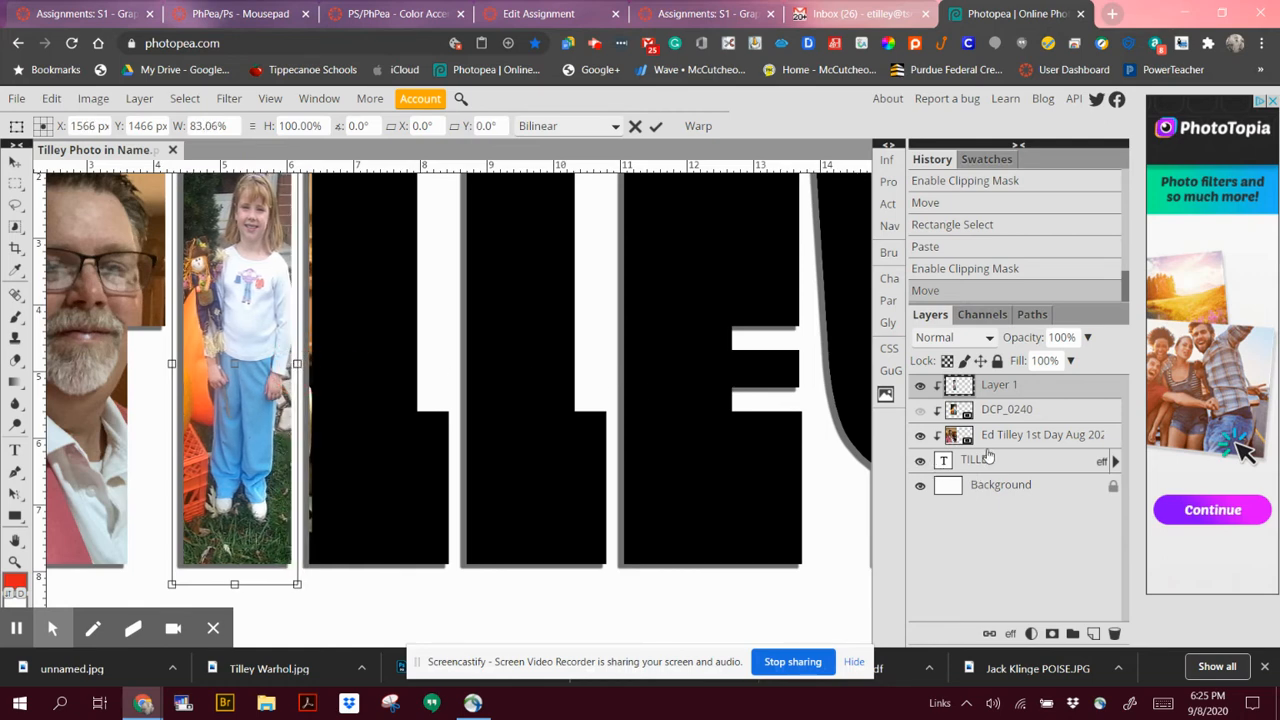
Check the portrait layer by toggling its visibility, and delete the hidden DCP_0240 layer
left_click(1005, 410)
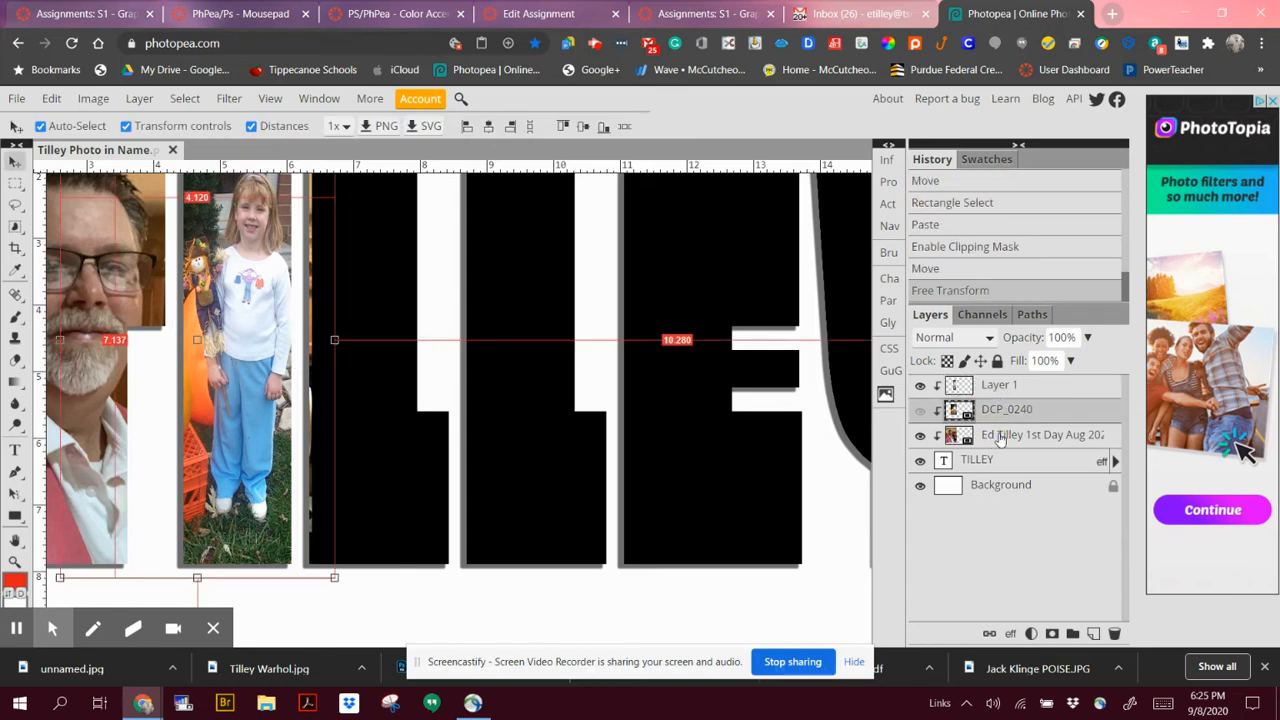
left_click(921, 436)
left_click(921, 436)
left_click_drag(1006, 410, 1115, 636)
Move the surname text left and down so it fits vertically centred on the page, and lock its layer
left_click(316, 305)
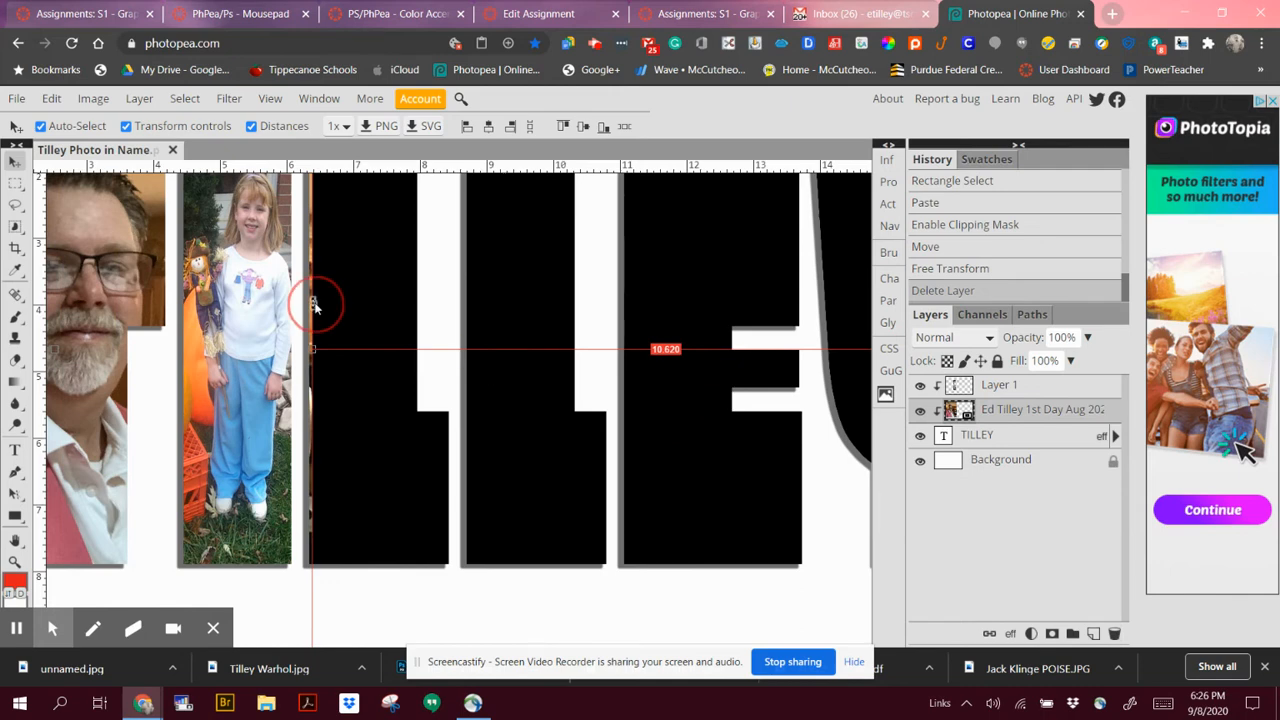
key("ctrl+minus")
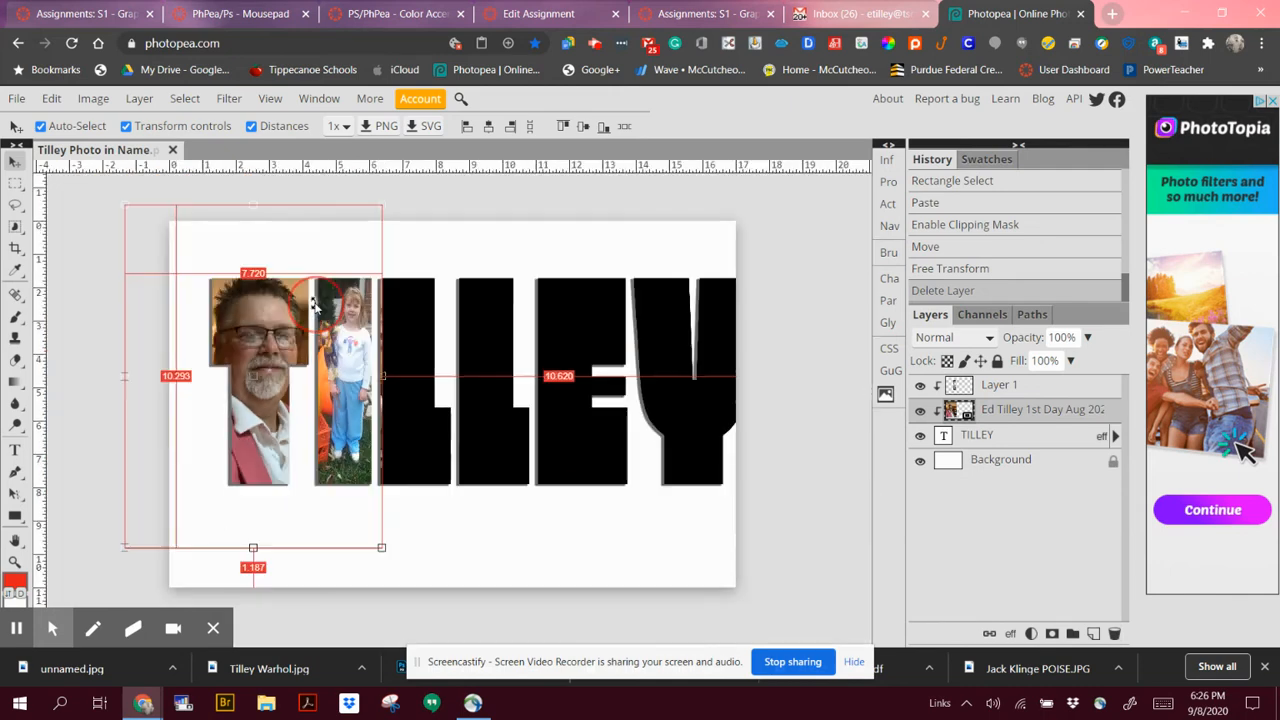
key("ctrl+minus")
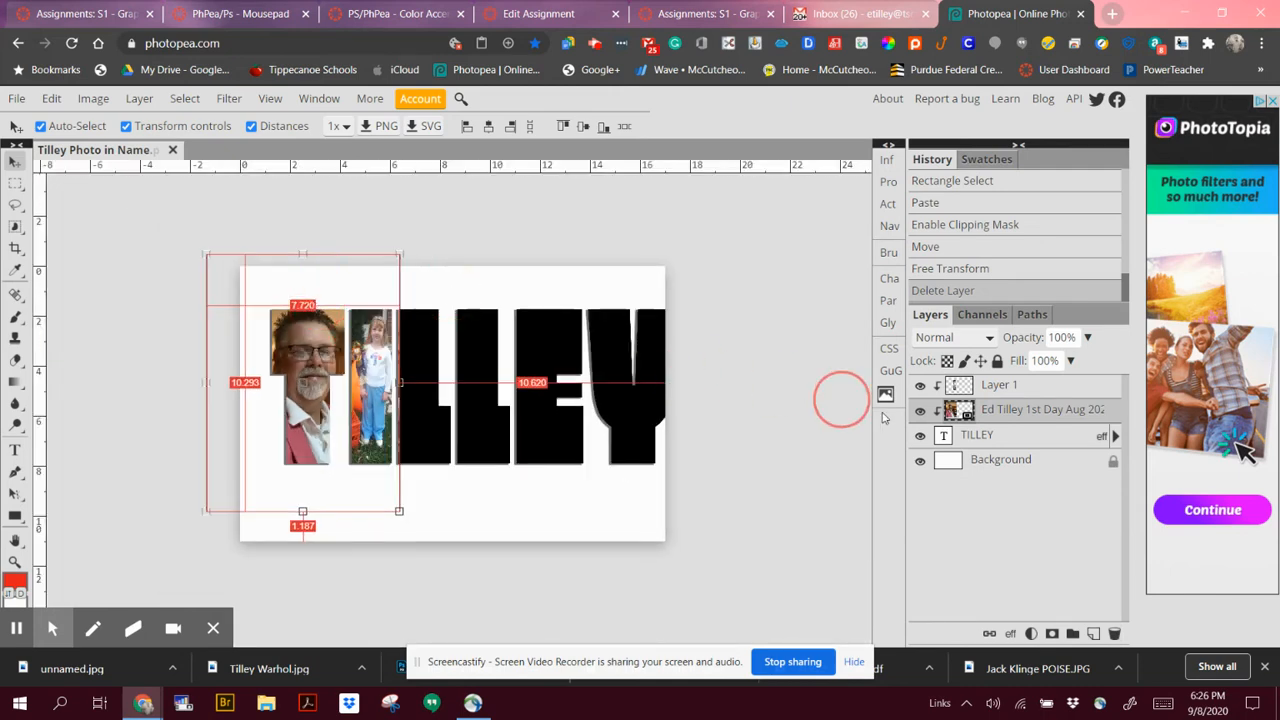
left_click(966, 440)
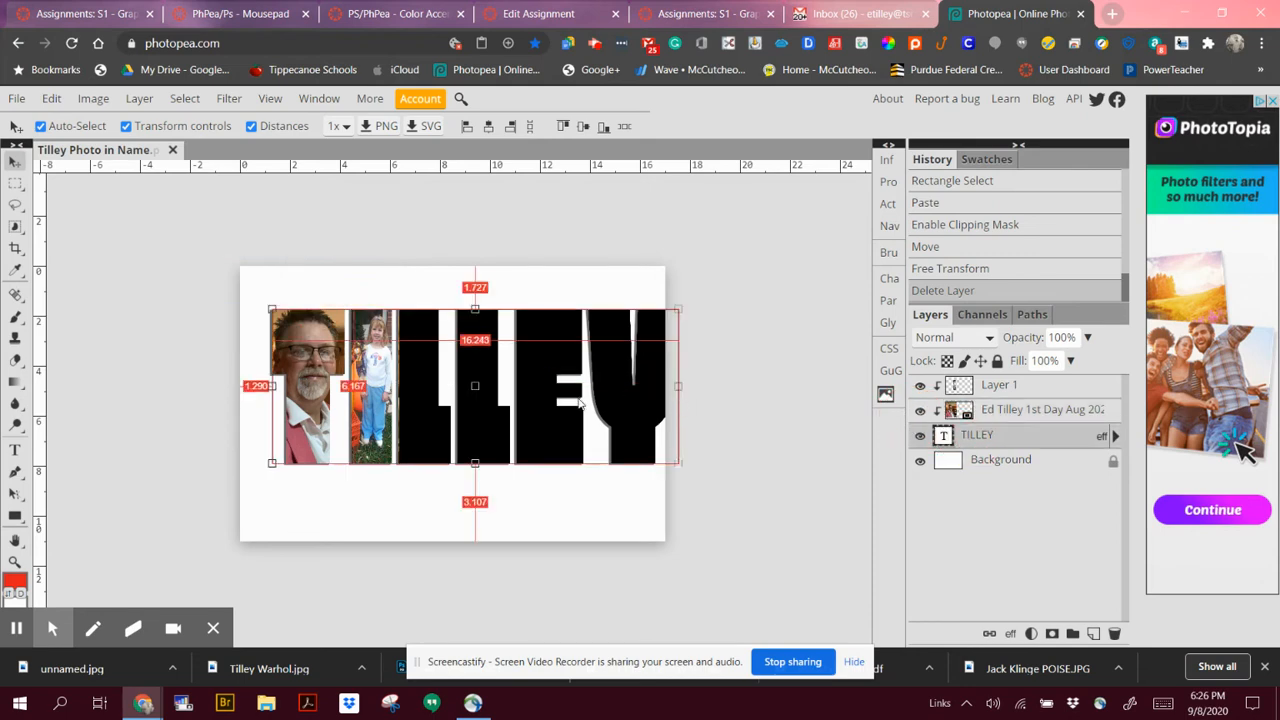
left_click_drag(559, 423, 540, 440)
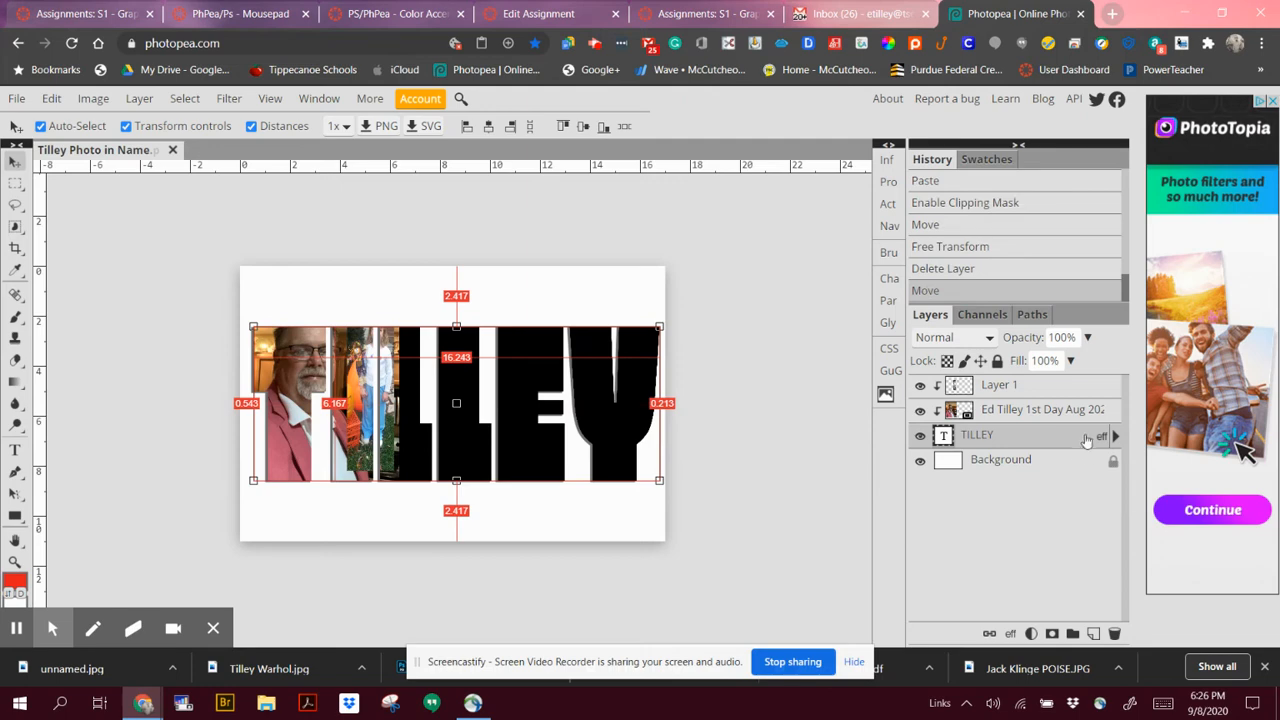
left_click(997, 361)
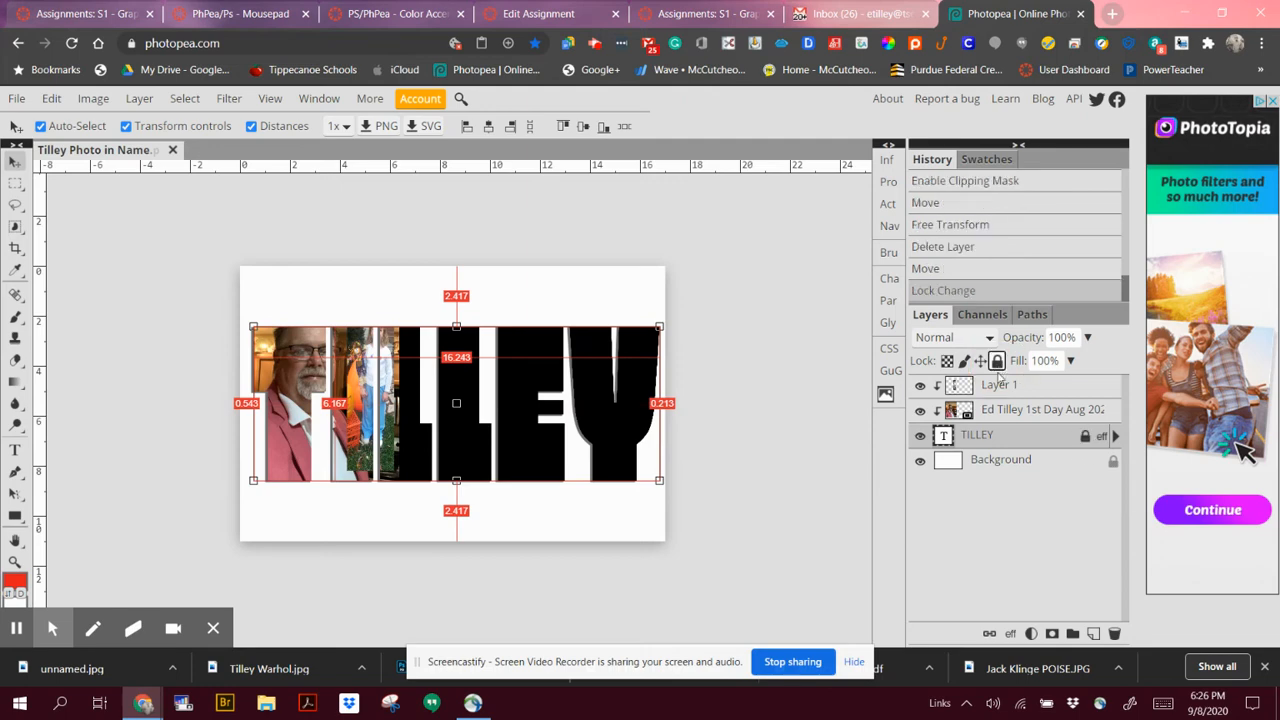
Shift the portrait left and down so the face fills the first letter, and move the Layer 1 photo left and down into the second letter
left_click(1001, 413)
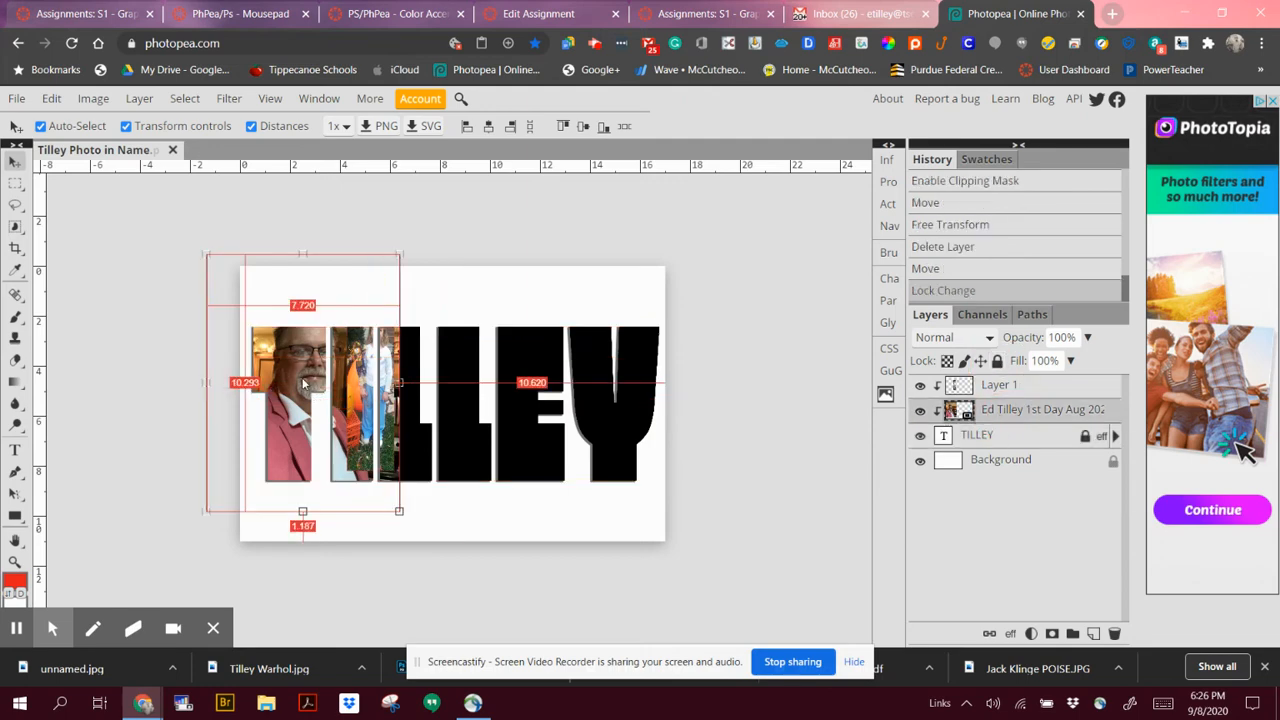
key("ctrl+t")
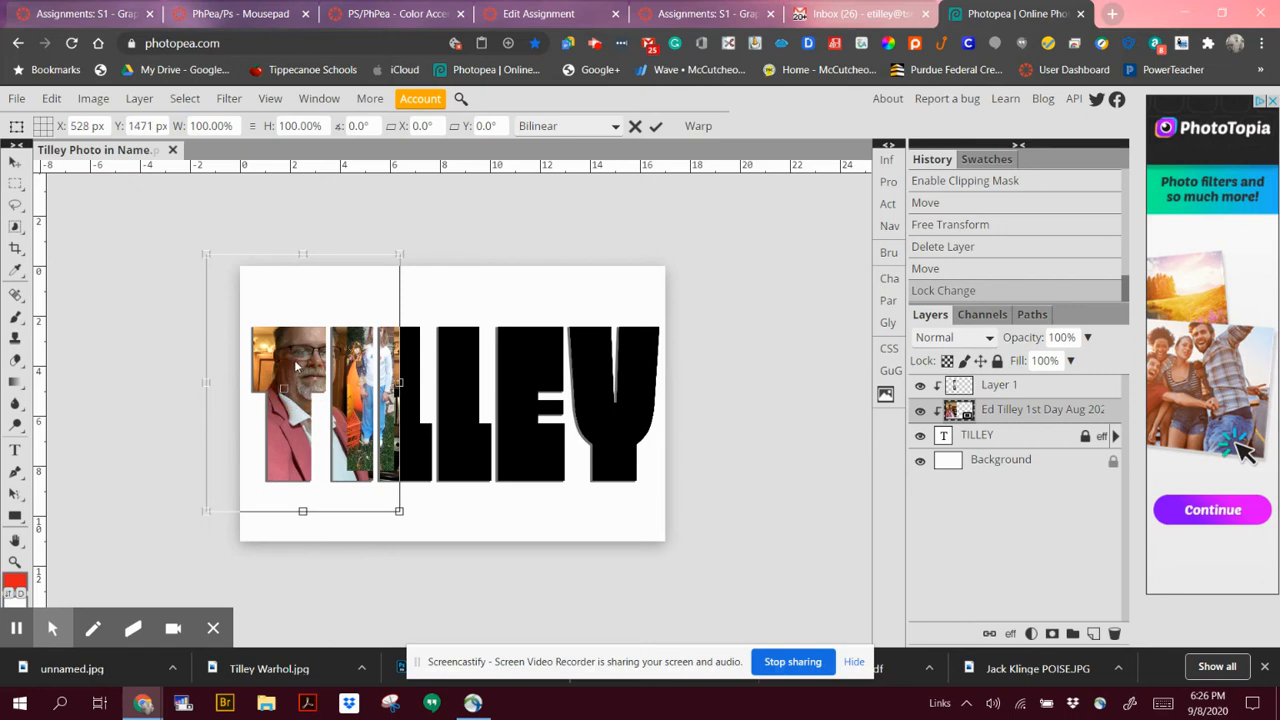
left_click_drag(296, 366, 276, 378)
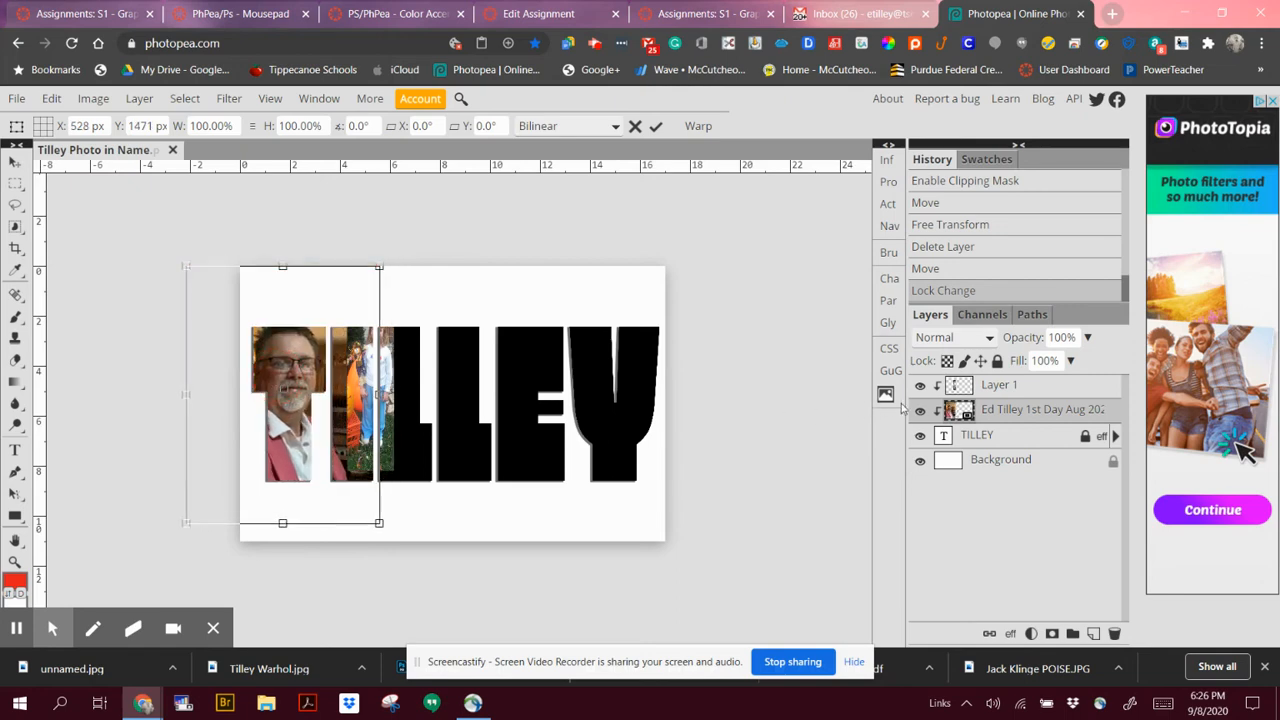
left_click(995, 395)
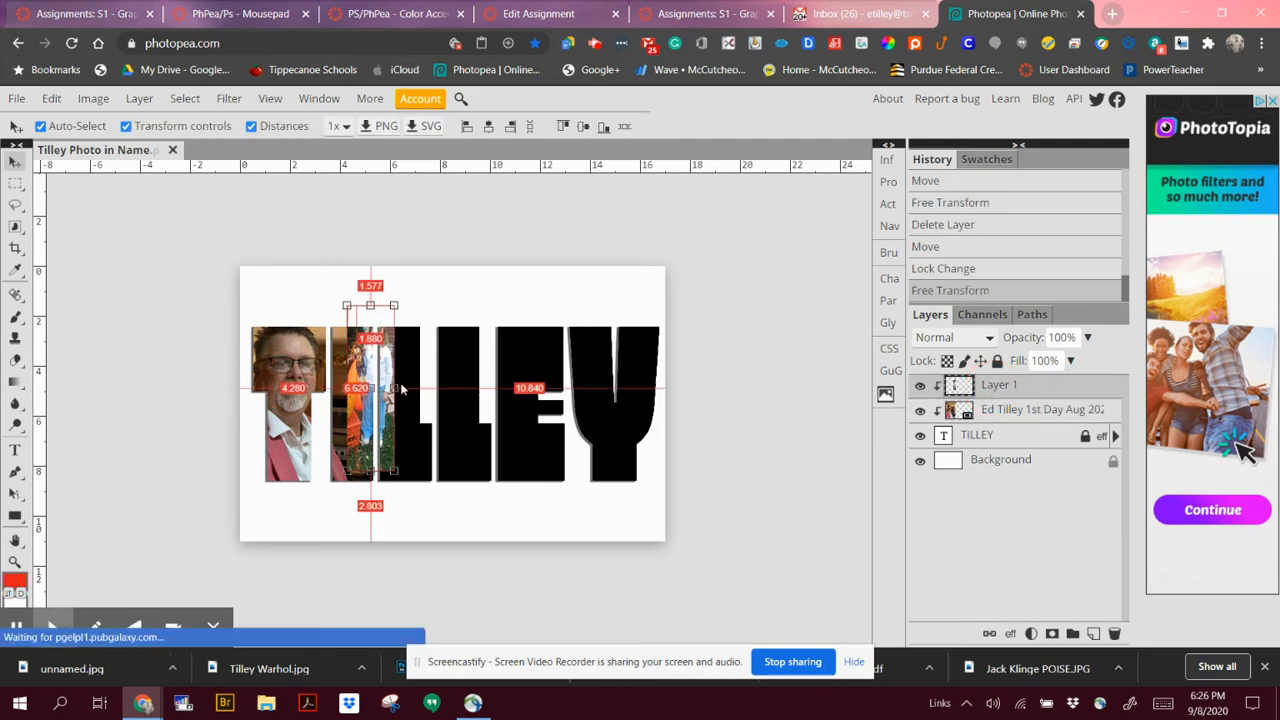
left_click_drag(387, 390, 364, 412)
left_click(423, 282)
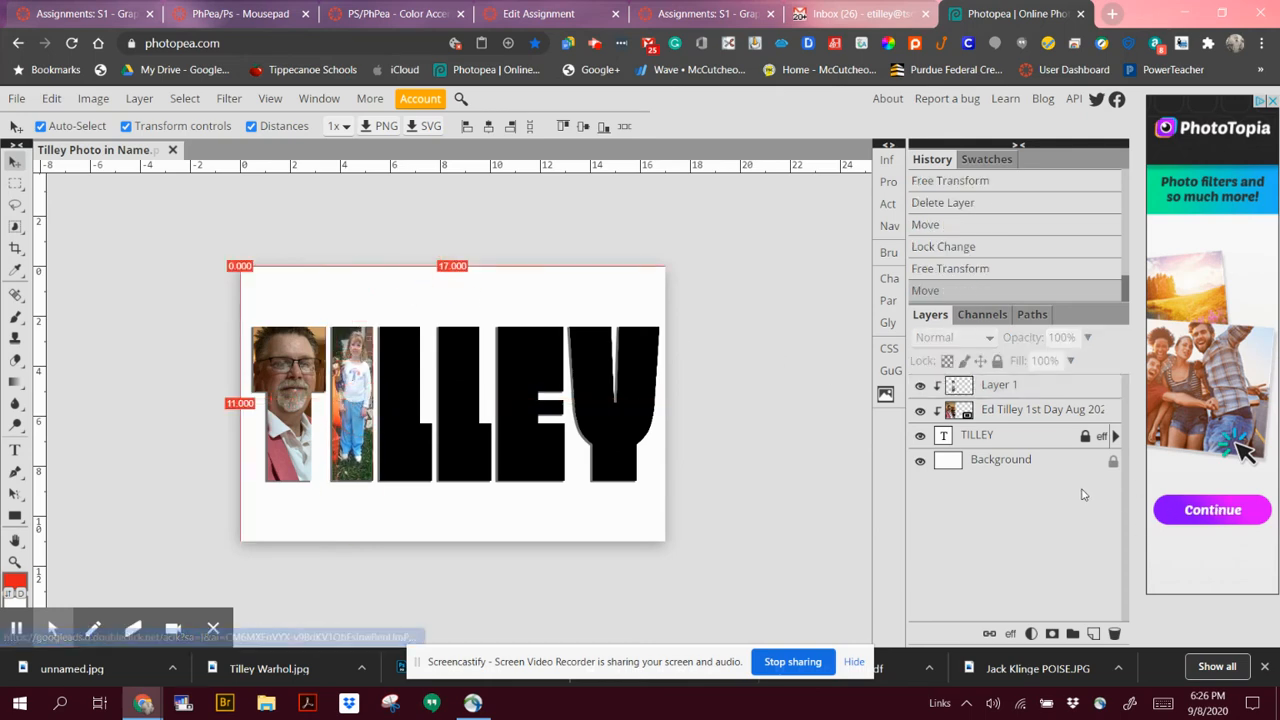
Add an empty layer above the photo layers, and search Google for "beach scene" in a new browser tab
left_click(1094, 634)
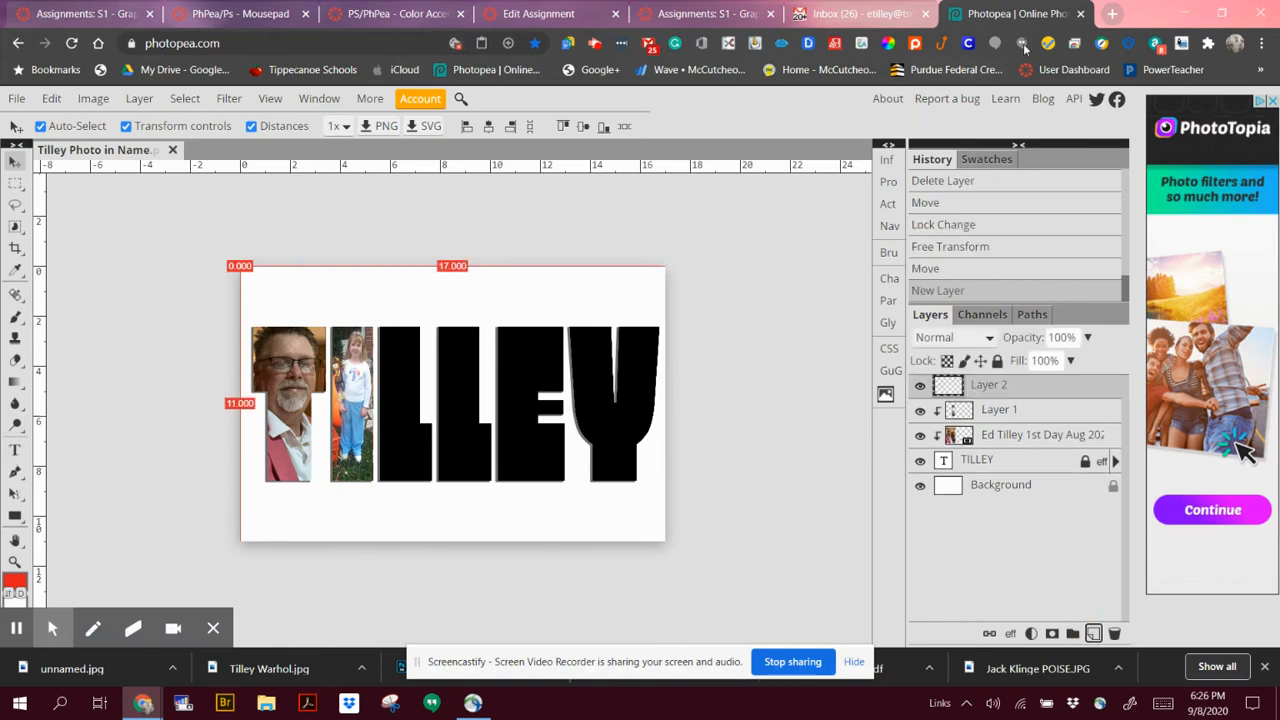
left_click(1112, 13)
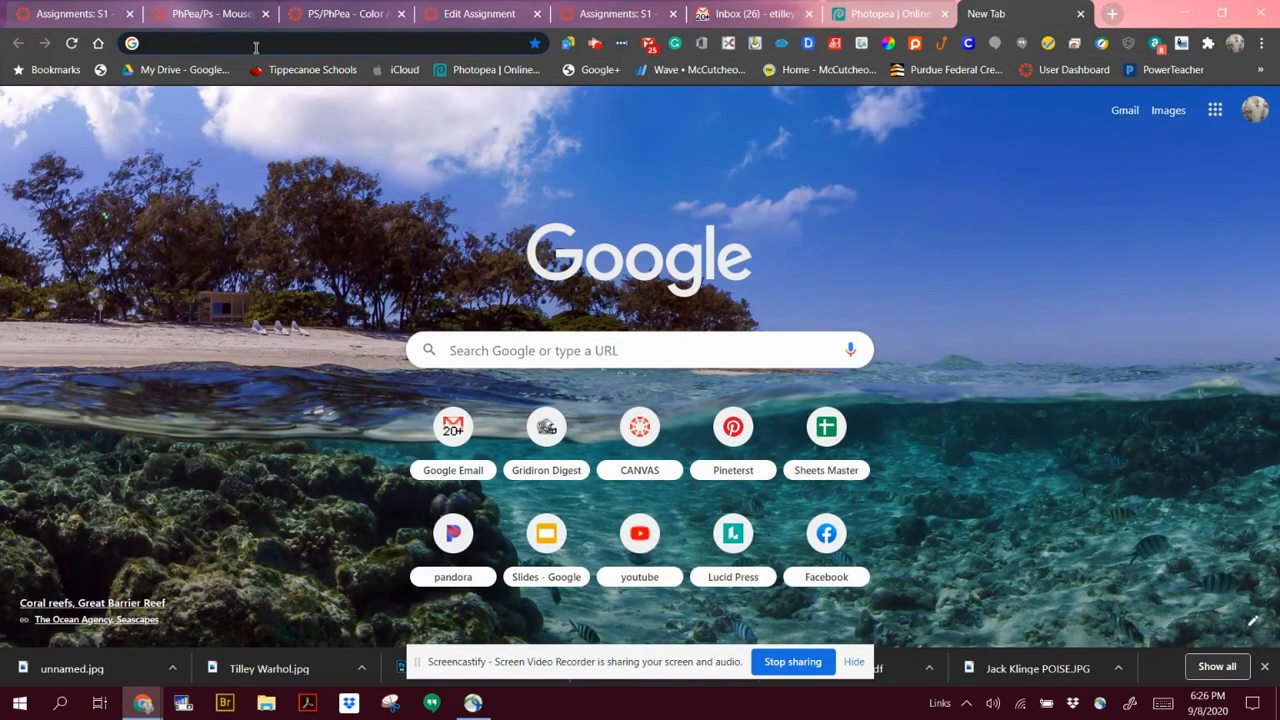
left_click(256, 45)
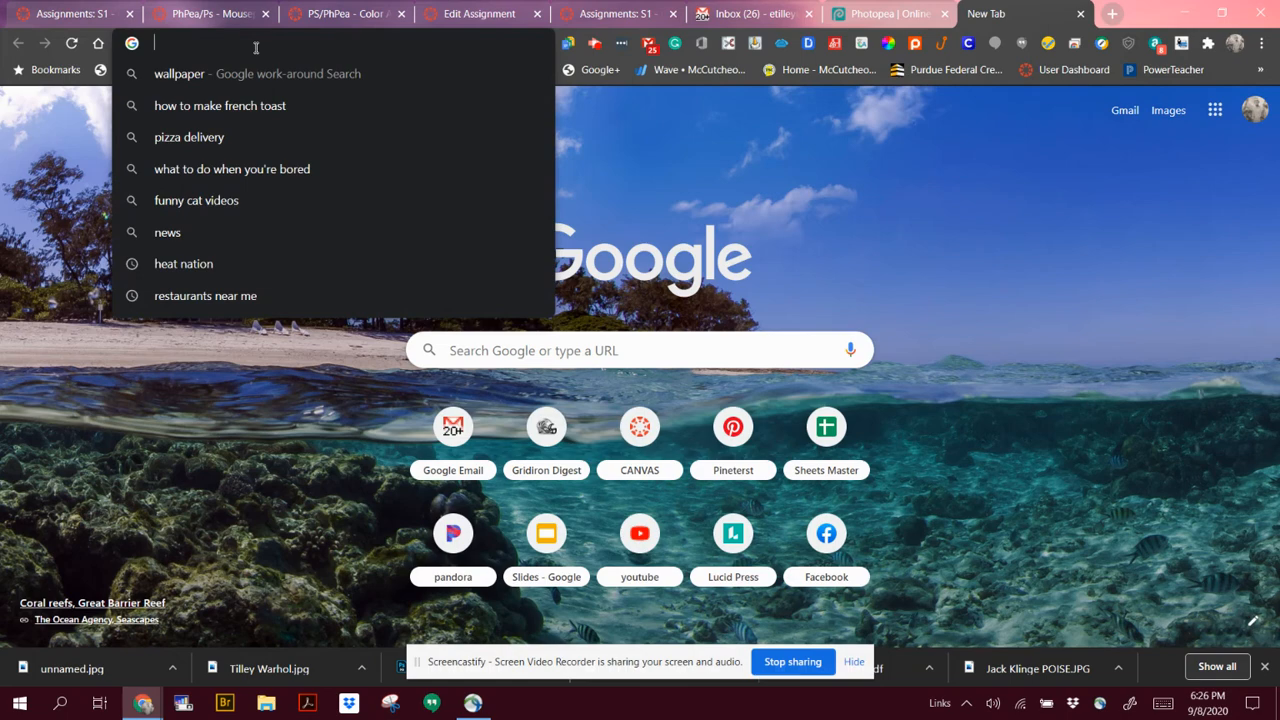
type("b")
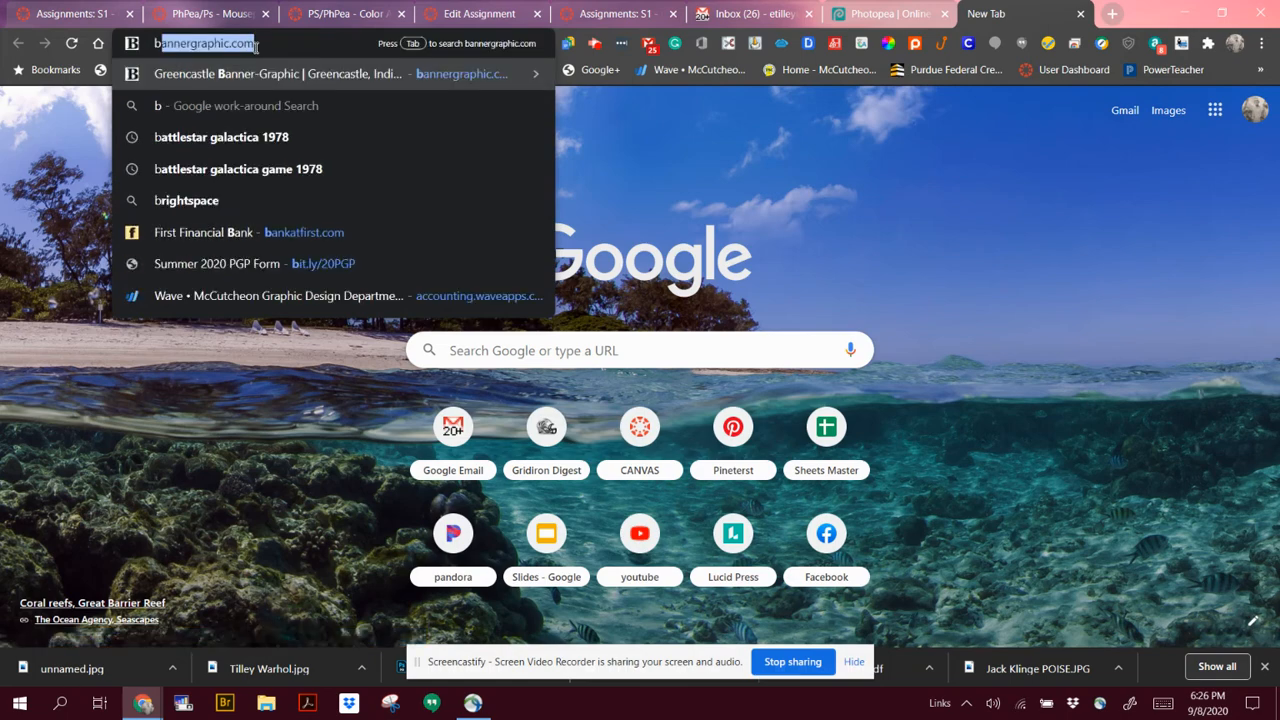
type("each sc")
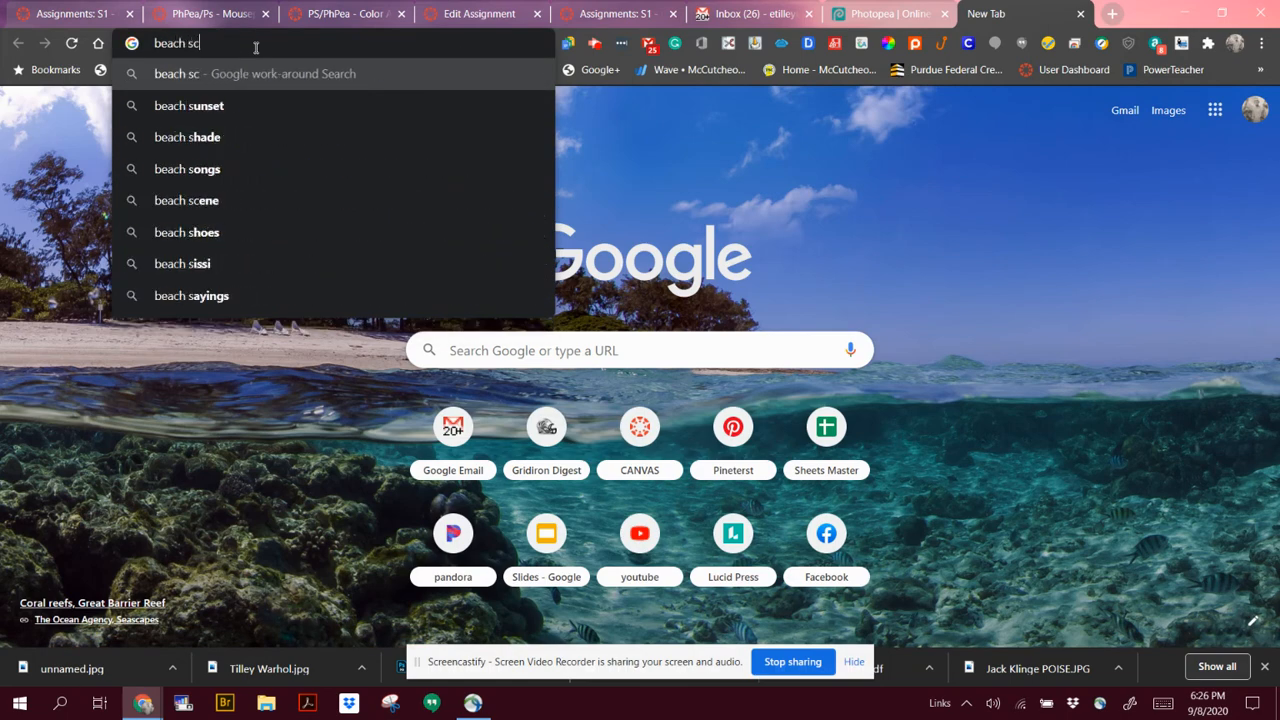
type("ene")
key("Return")
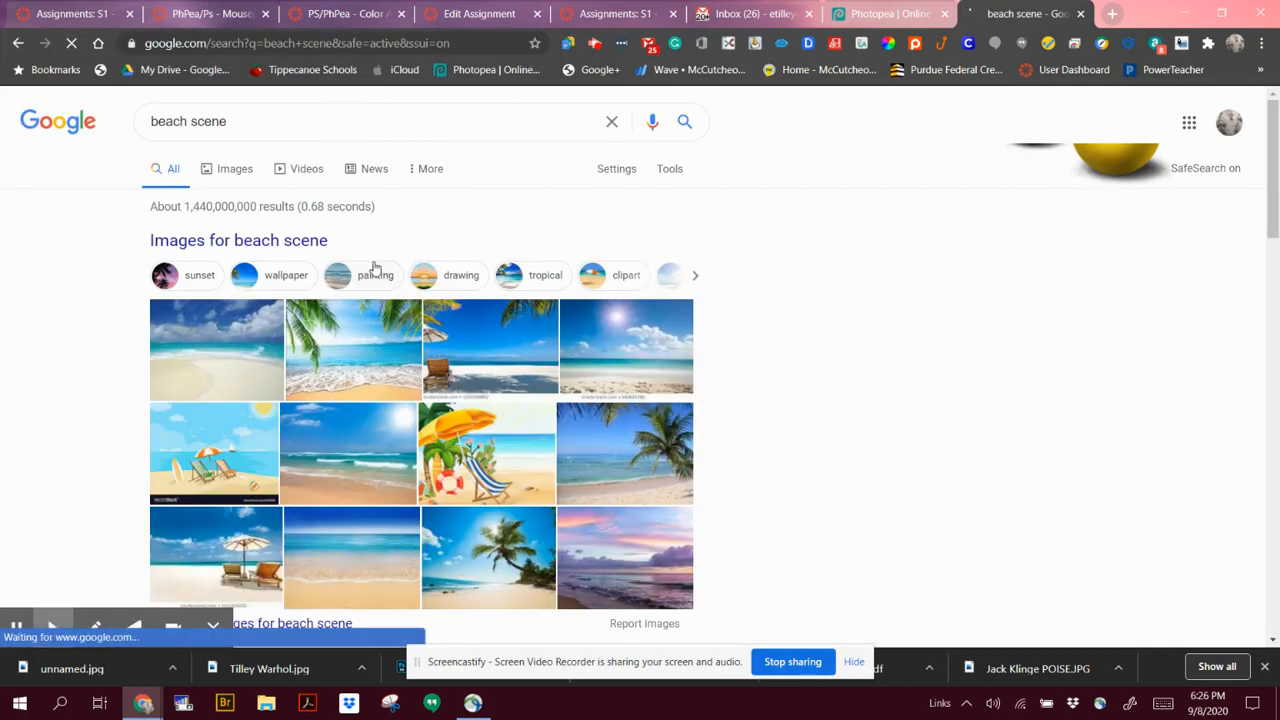
Show the image results for the beach scene search and limit them to the Large size
left_click(671, 170)
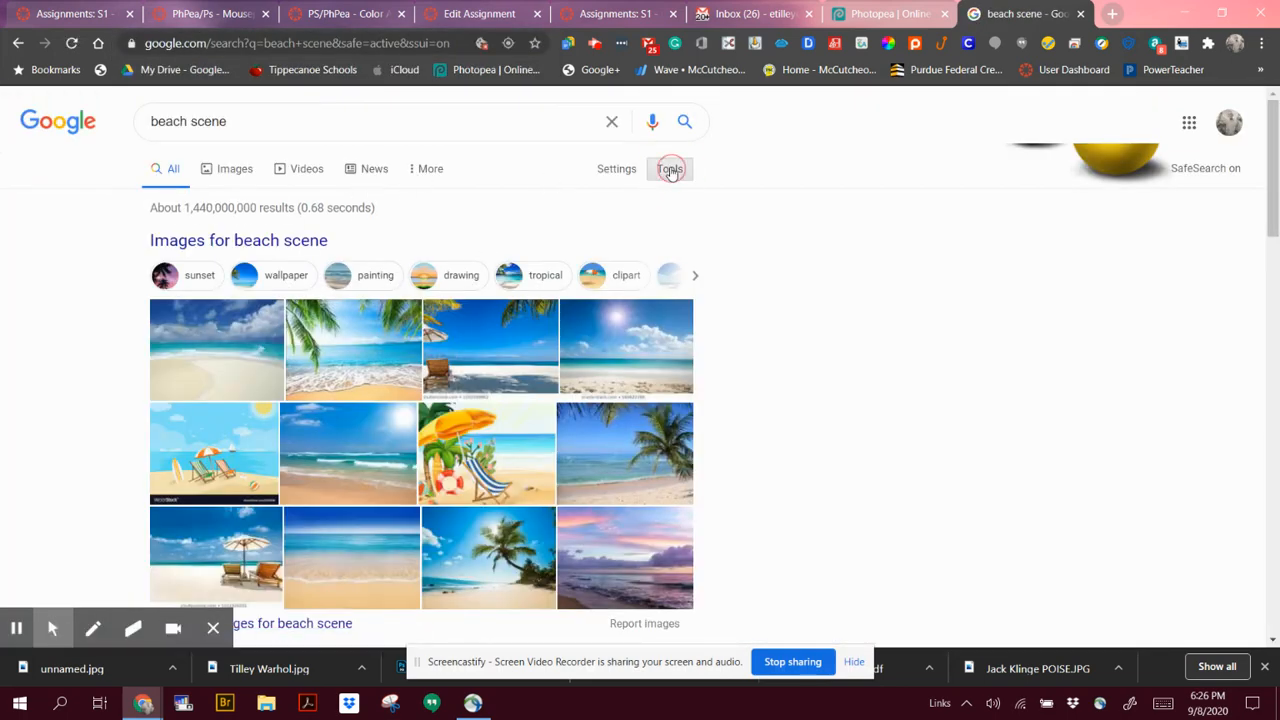
left_click(196, 209)
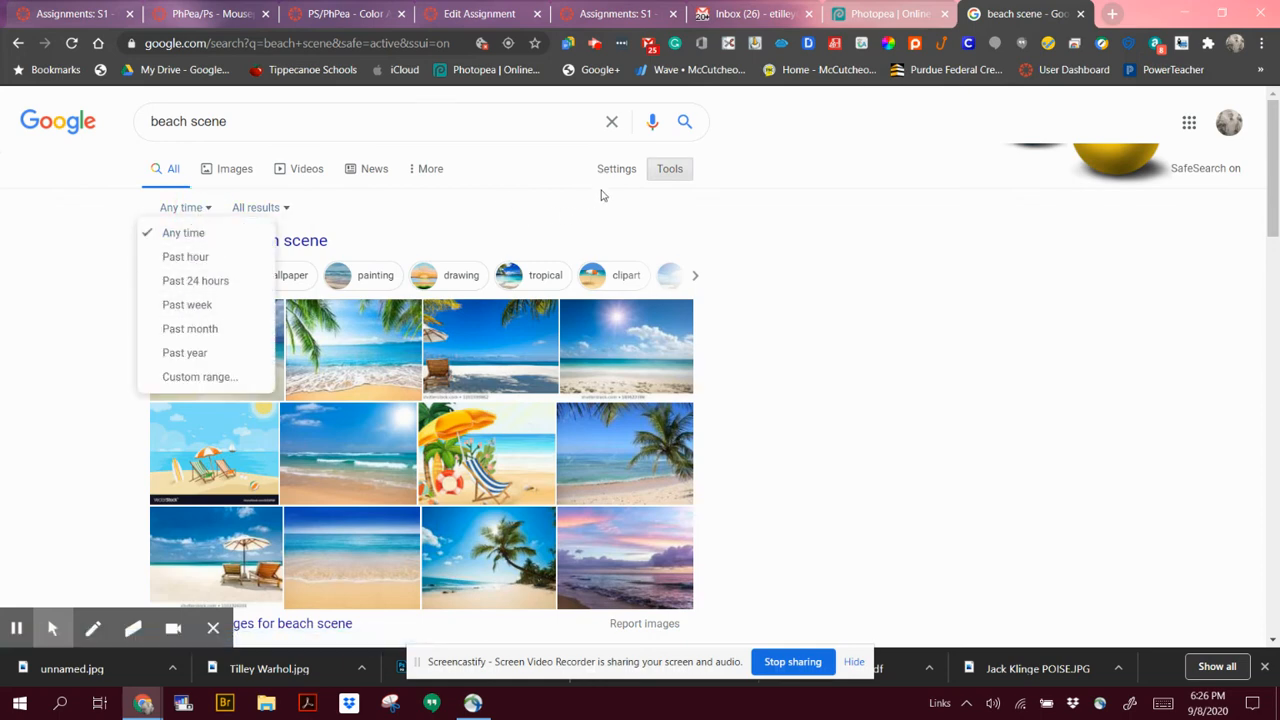
left_click(237, 172)
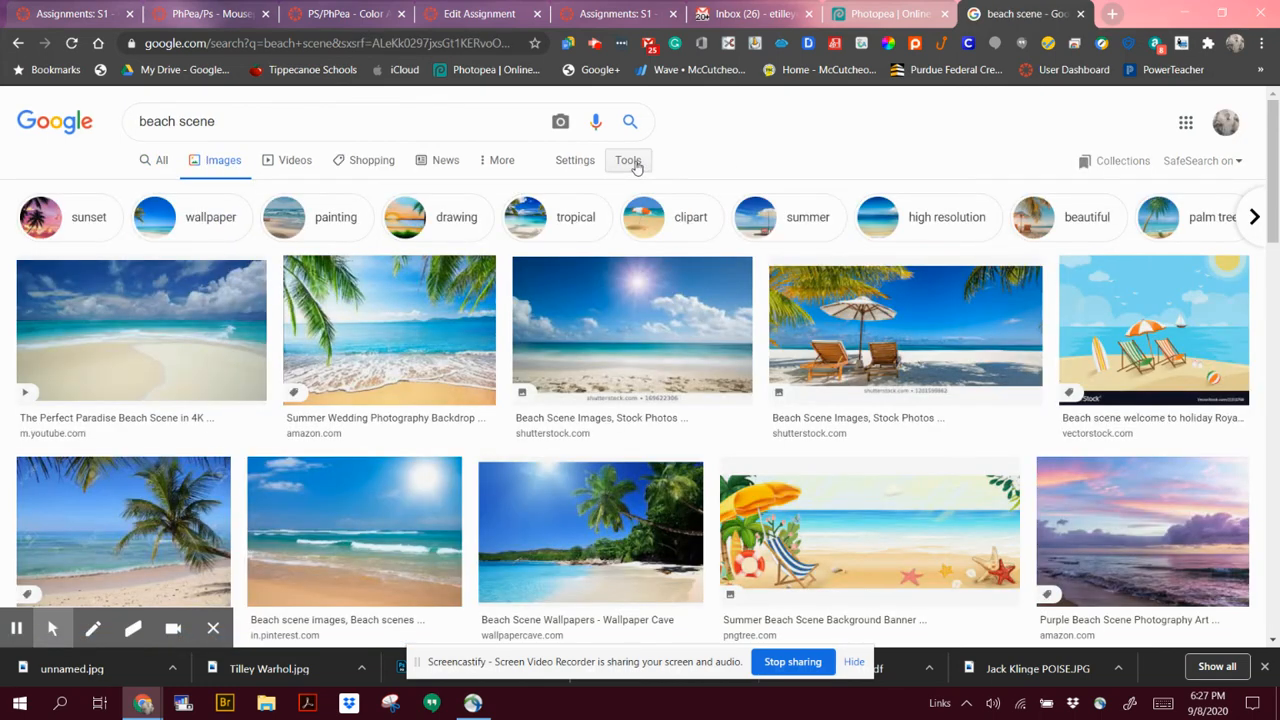
left_click(628, 160)
left_click(150, 192)
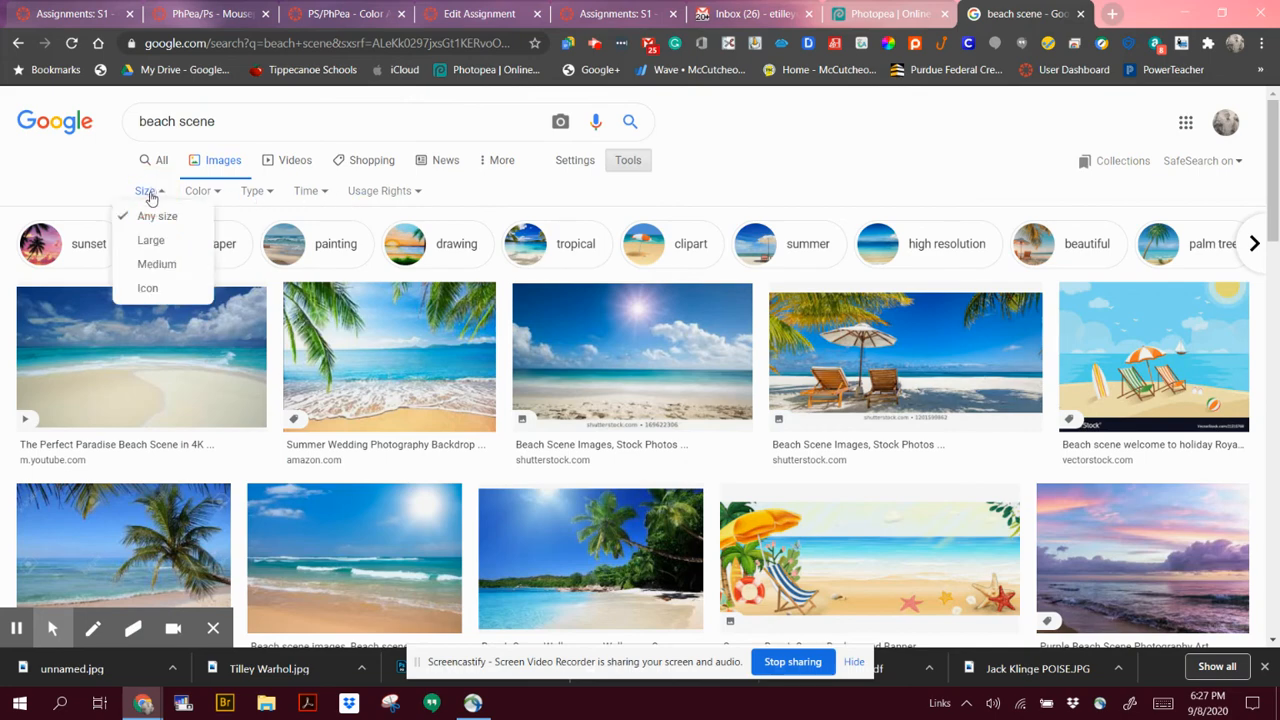
left_click(153, 242)
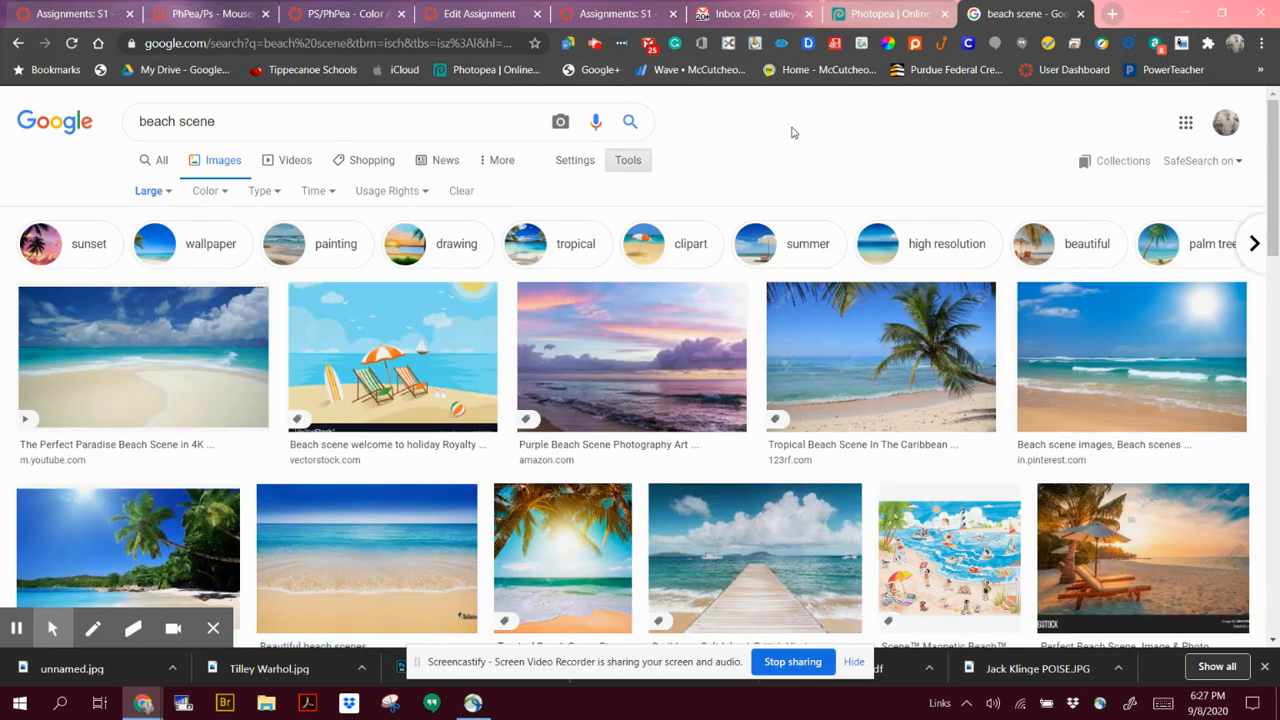
Save the 1920 × 1080 Wallpaper Cave beach picture to the Desktop as JPEG image wp4481332
scroll(305, 365, "down", 2)
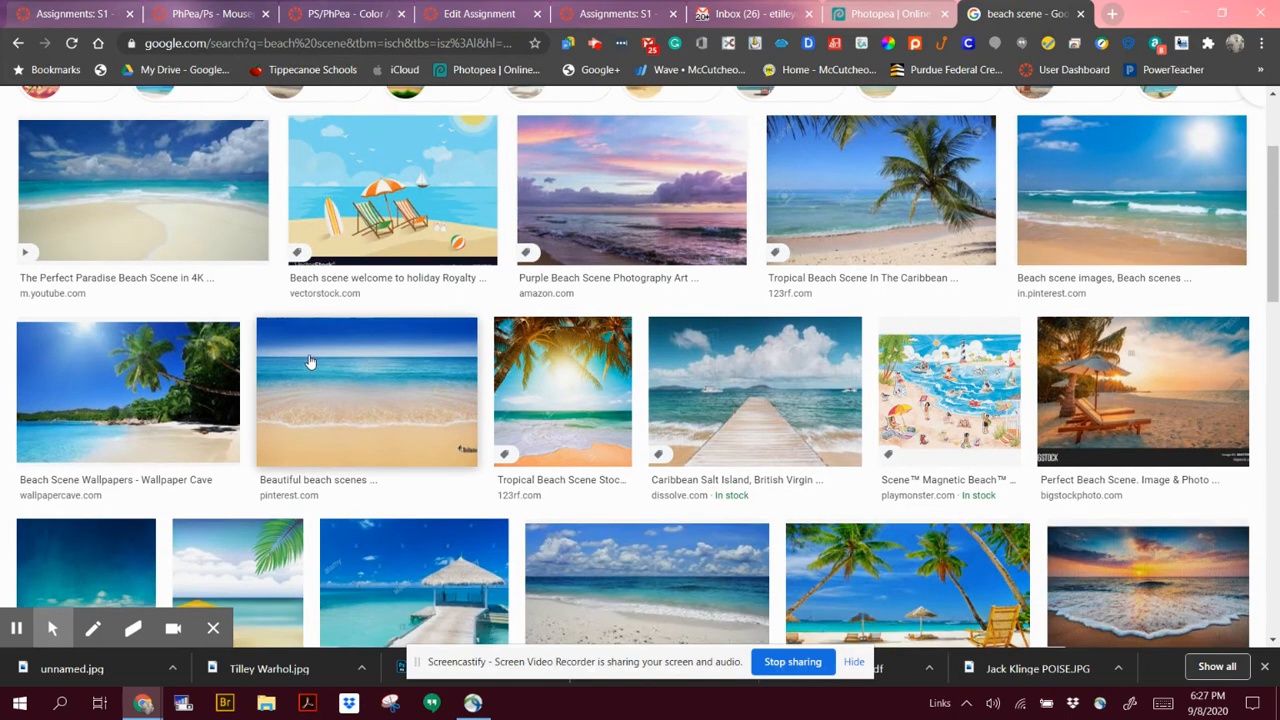
left_click(110, 418)
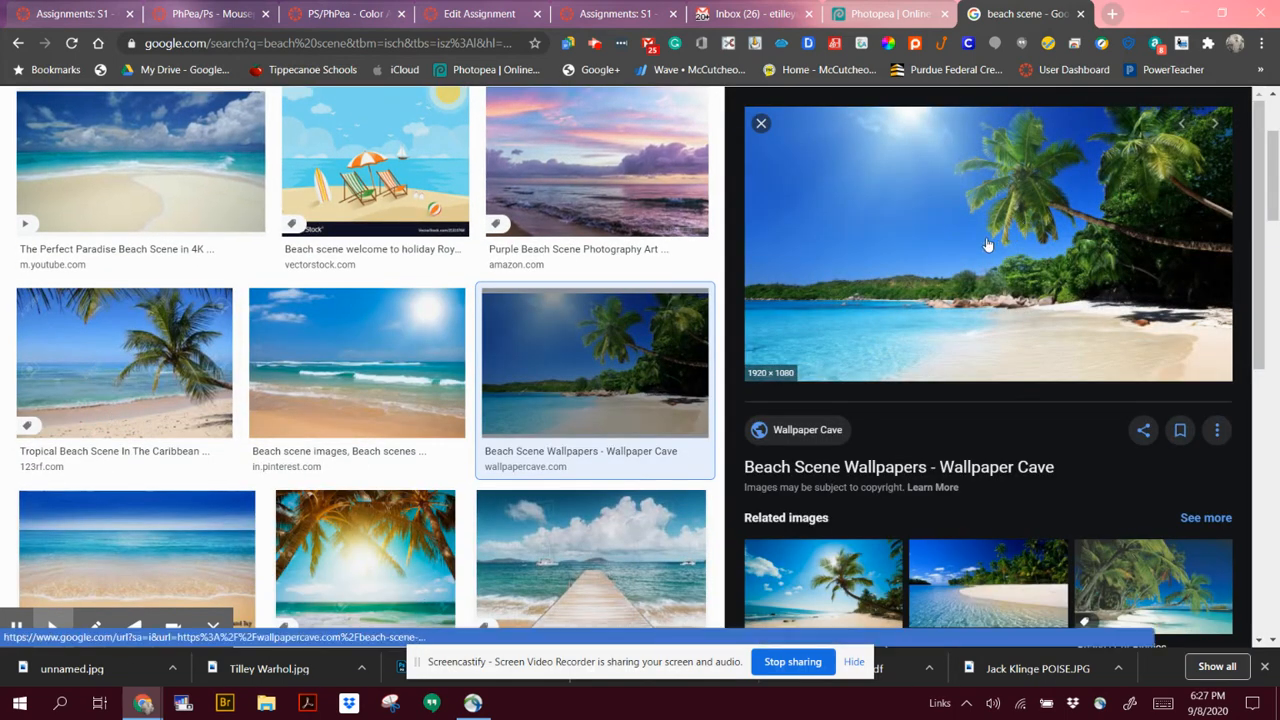
right_click(987, 240)
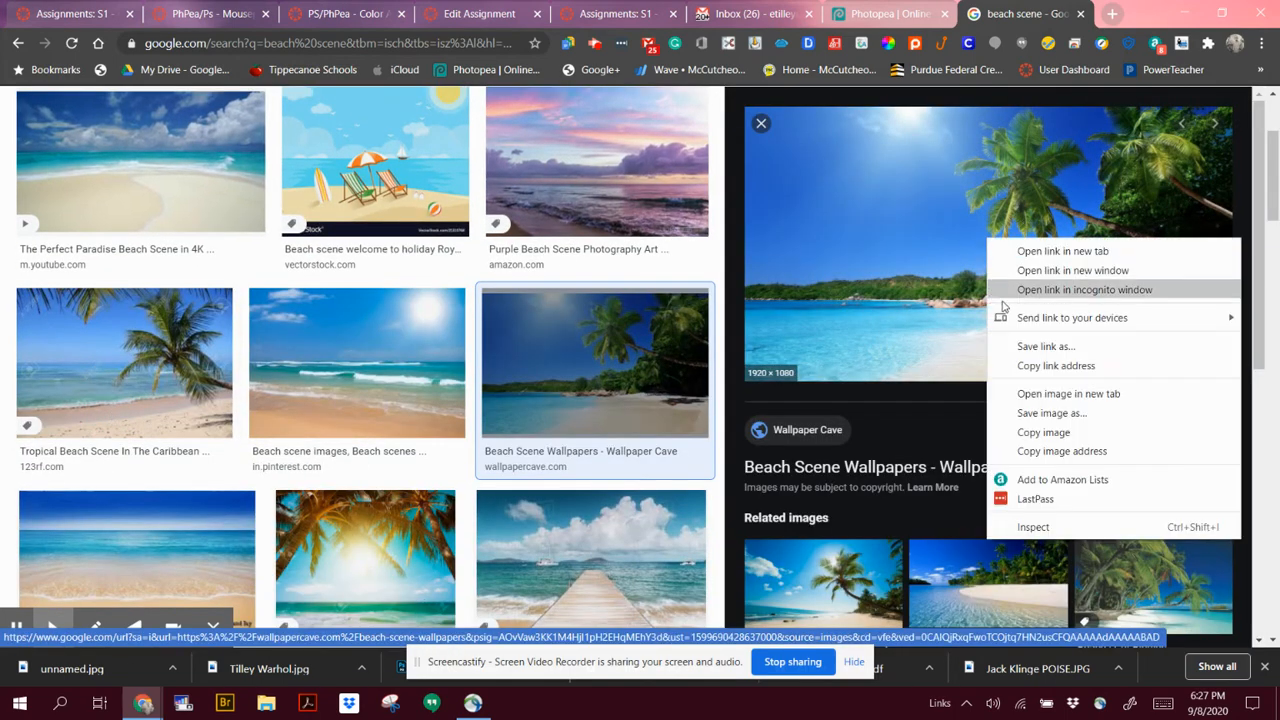
left_click(1038, 415)
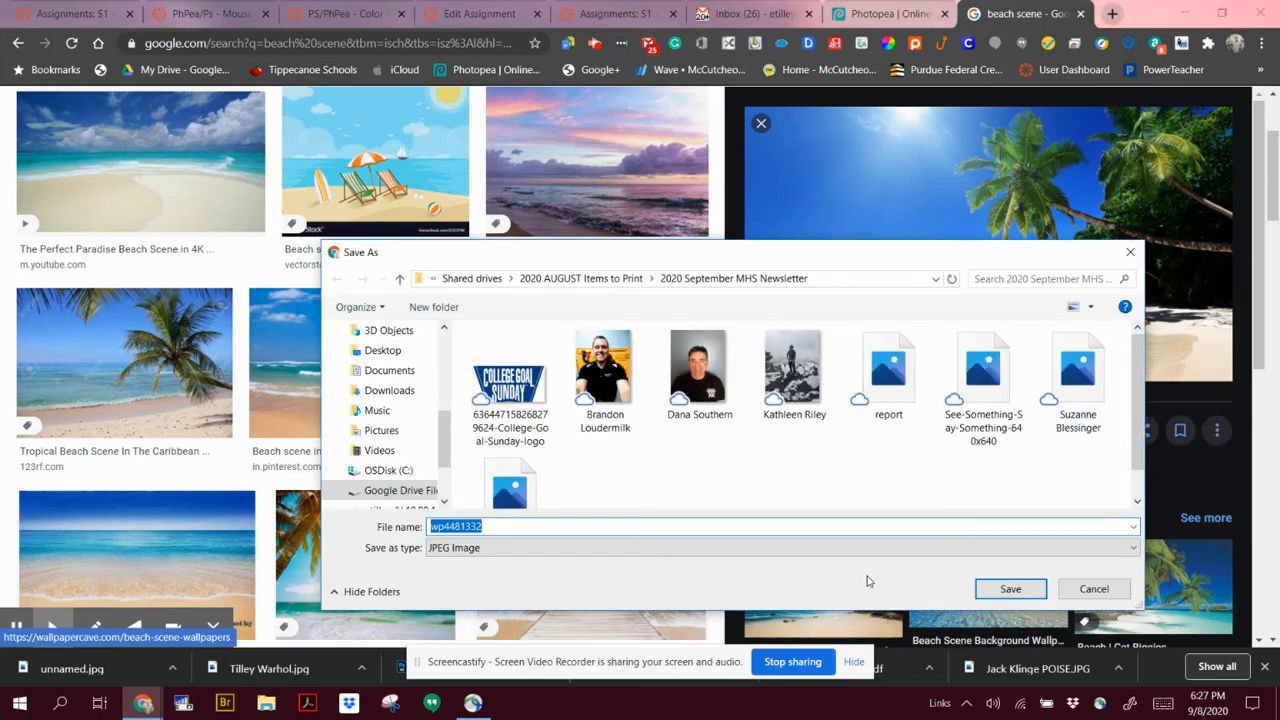
left_click(382, 350)
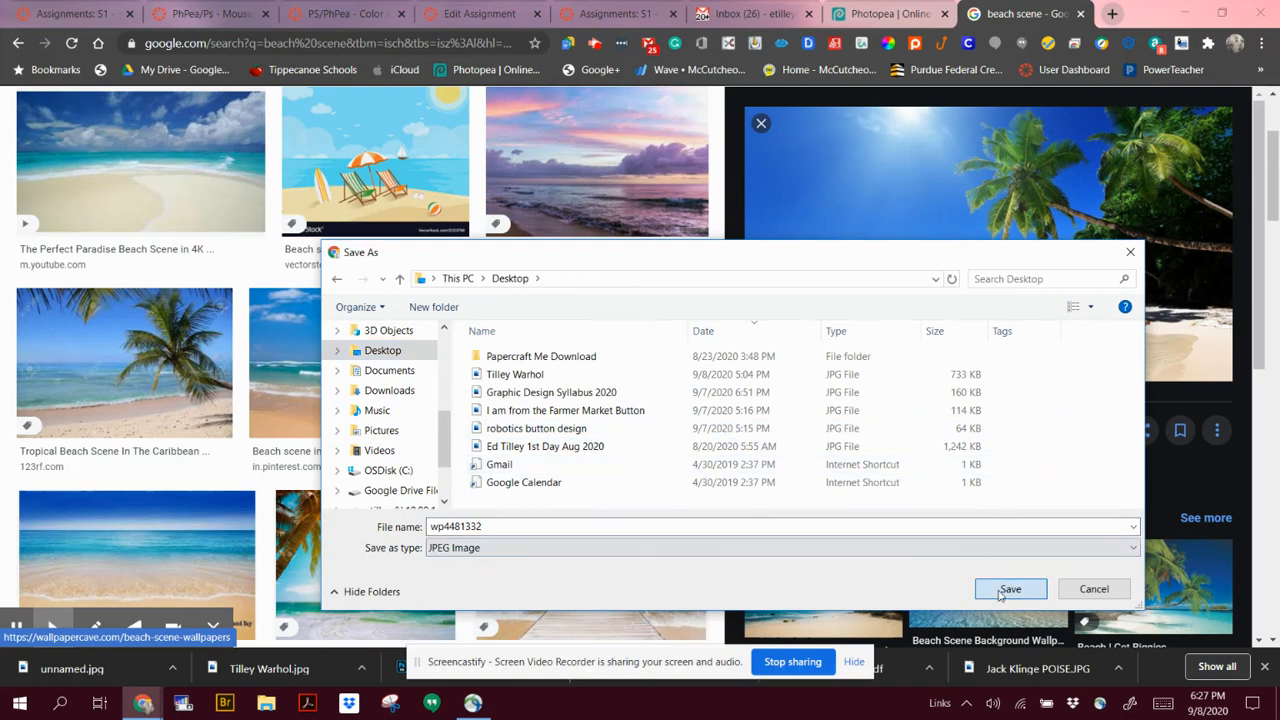
left_click(1008, 588)
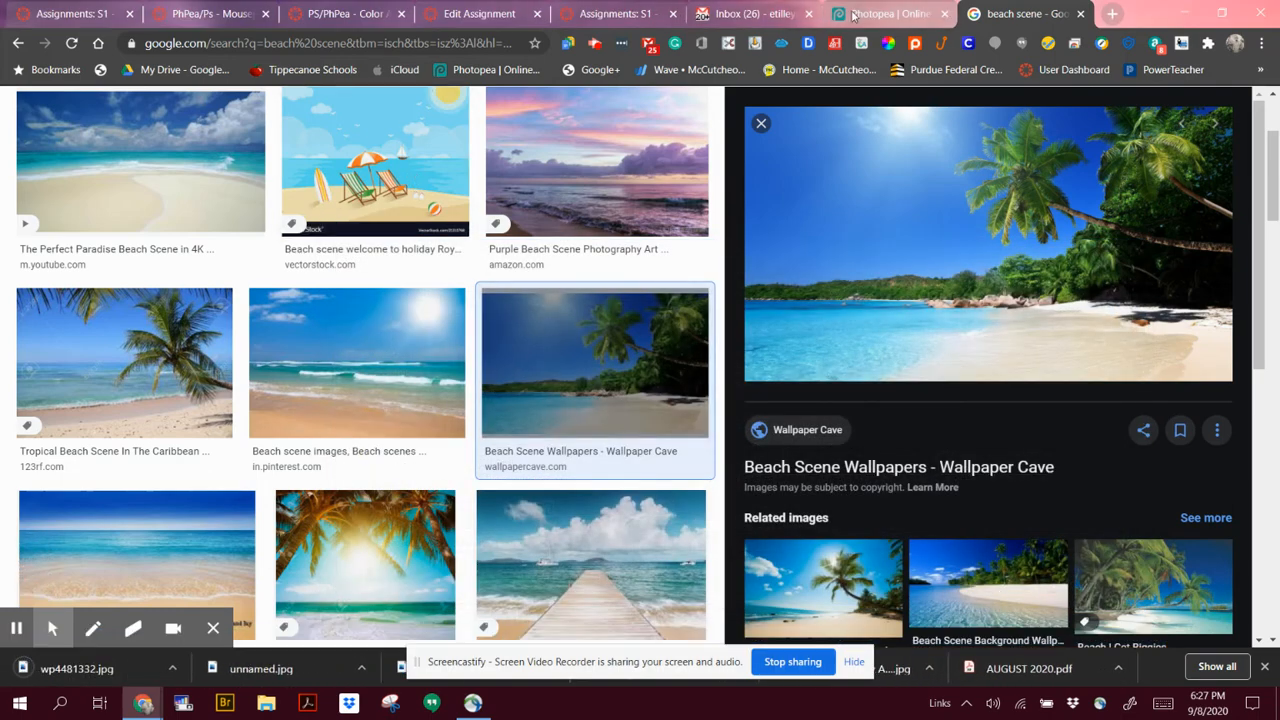
Return to the Photopea design and place the wp4481332 beach picture from the Desktop into it
left_click(870, 13)
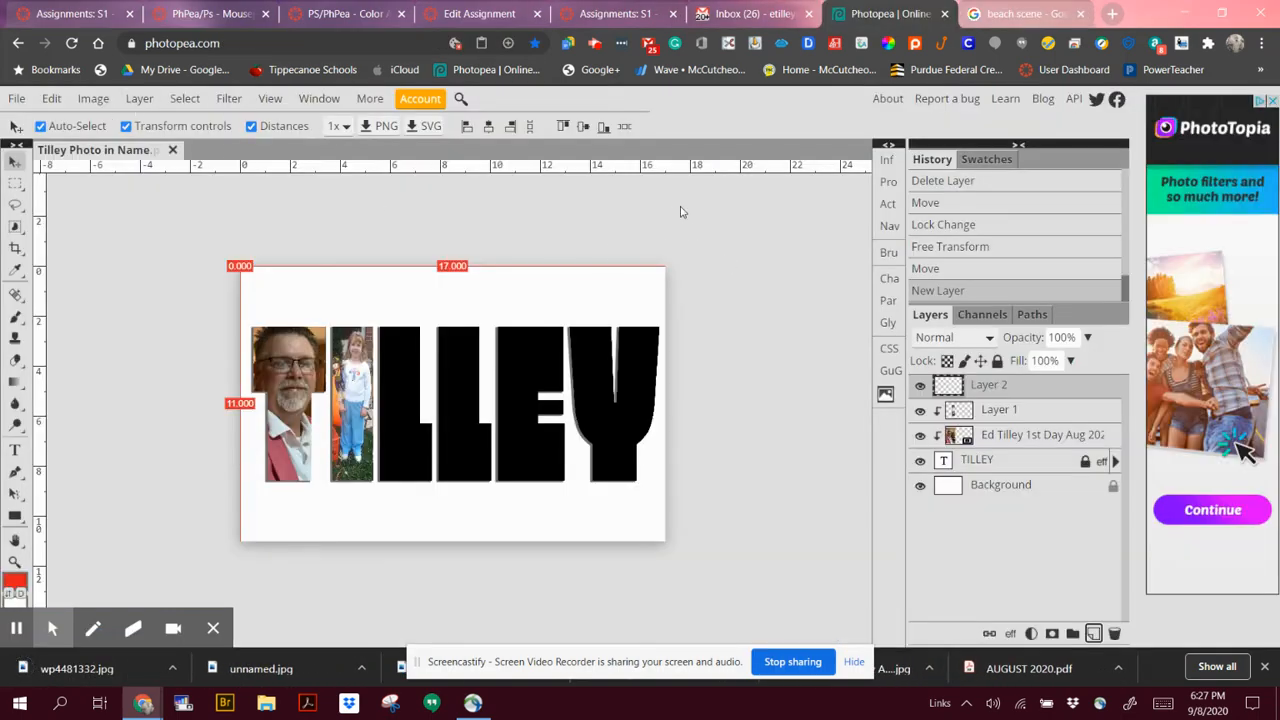
left_click(16, 98)
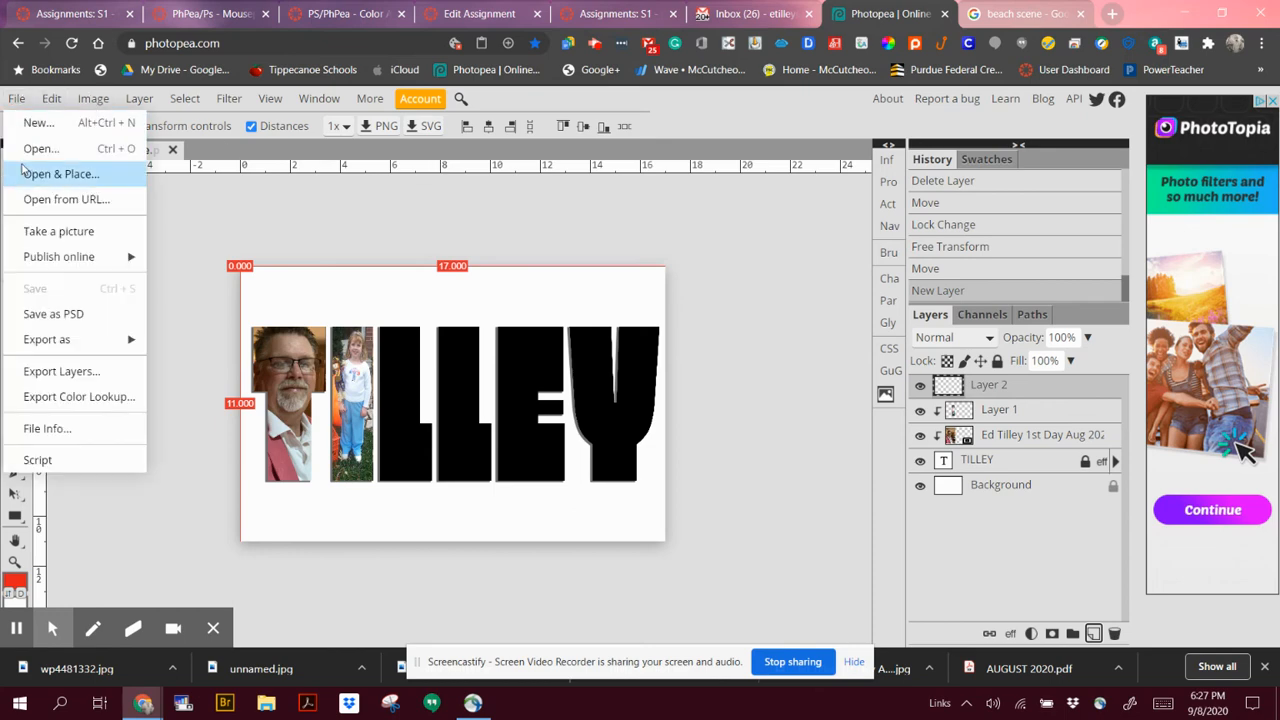
left_click(22, 166)
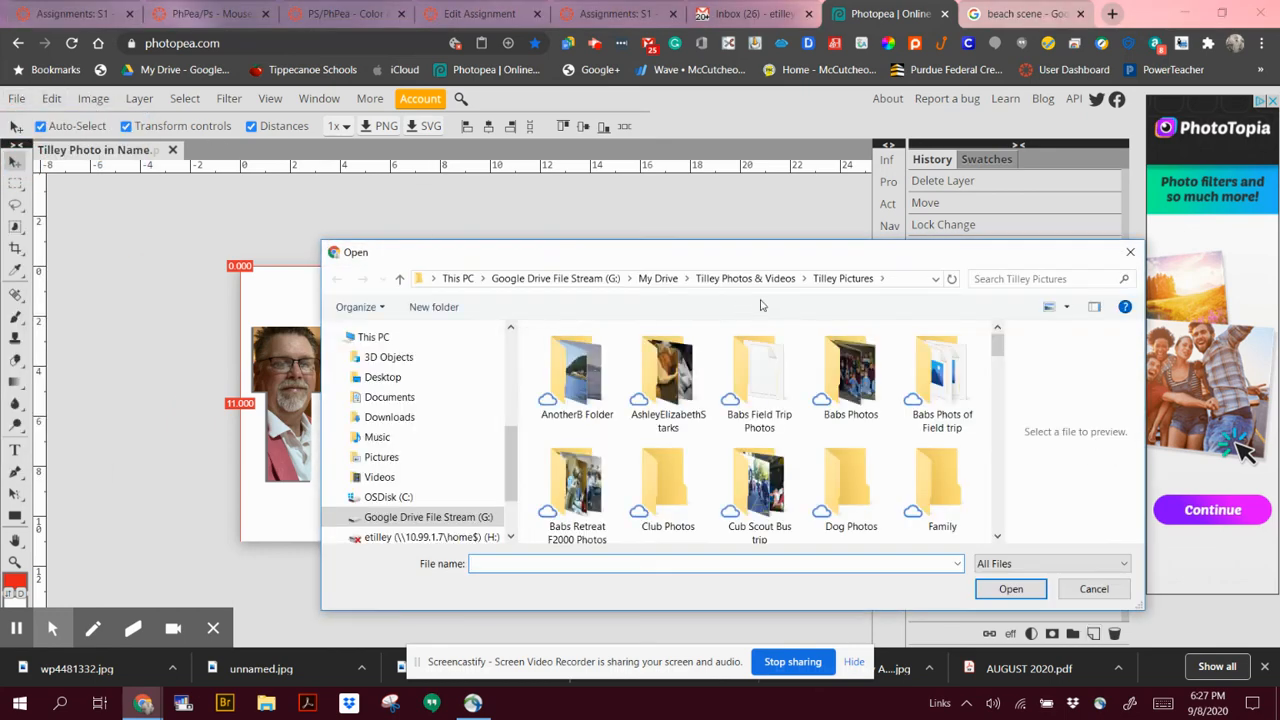
left_click(414, 380)
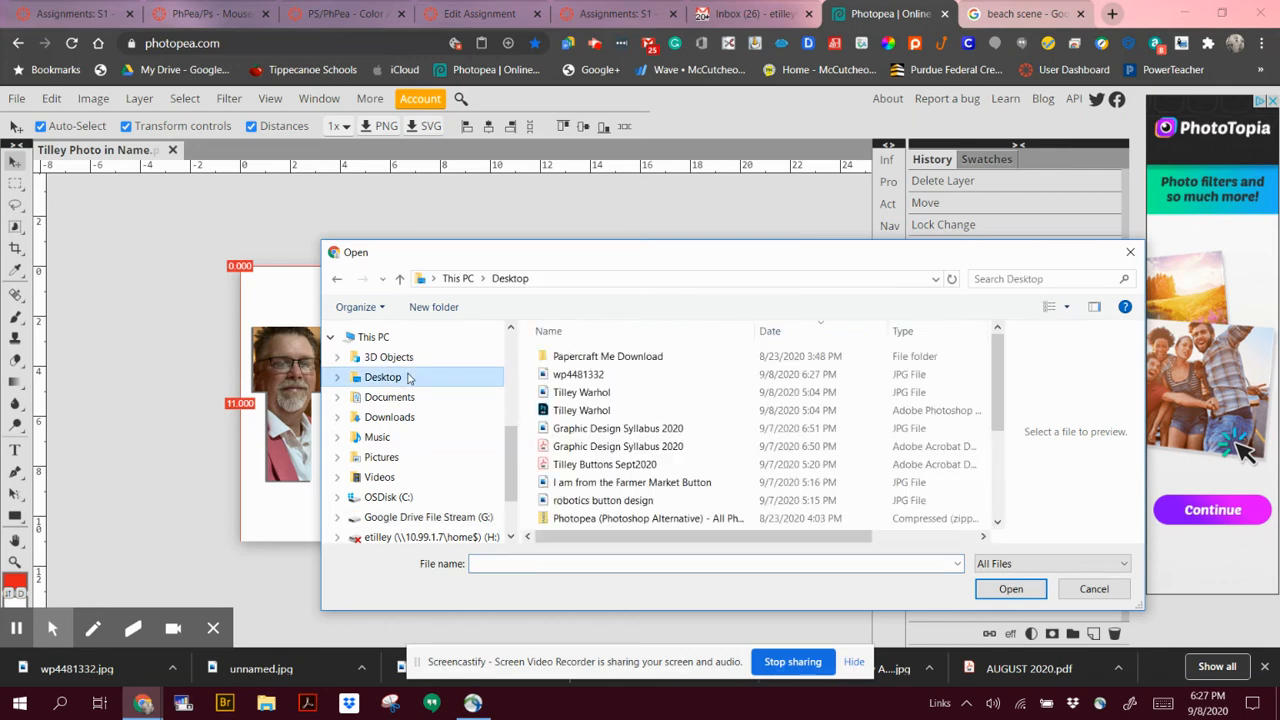
double_click(607, 376)
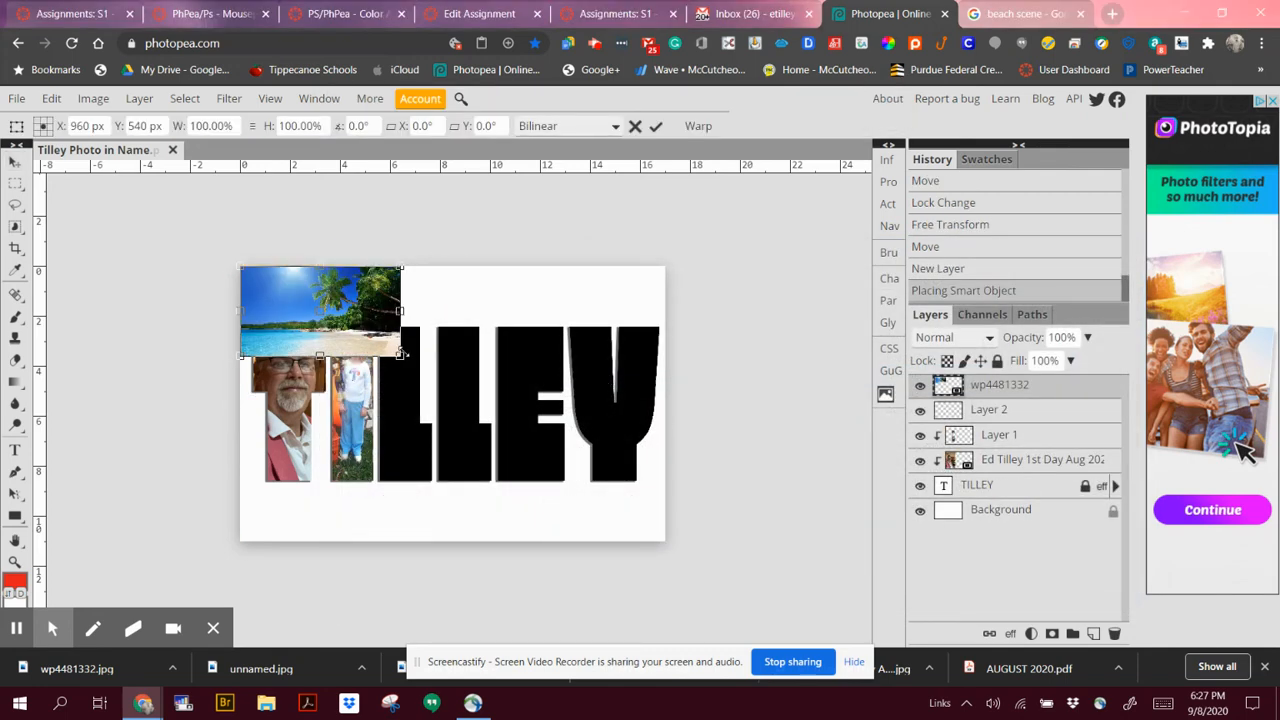
Enlarge the beach picture to about 292% width and 332.5% height to cover the page, and move its layer below the surname text
left_click_drag(399, 355, 577, 478)
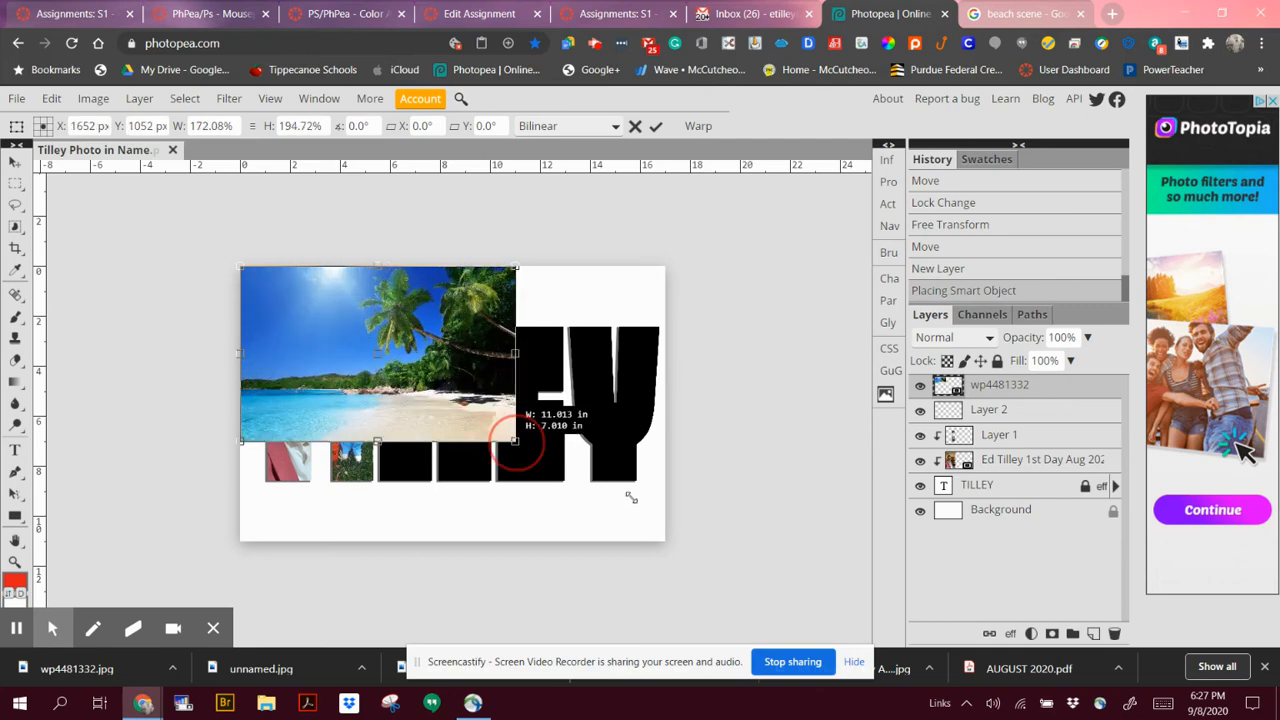
left_click_drag(685, 496, 708, 565)
left_click(618, 508)
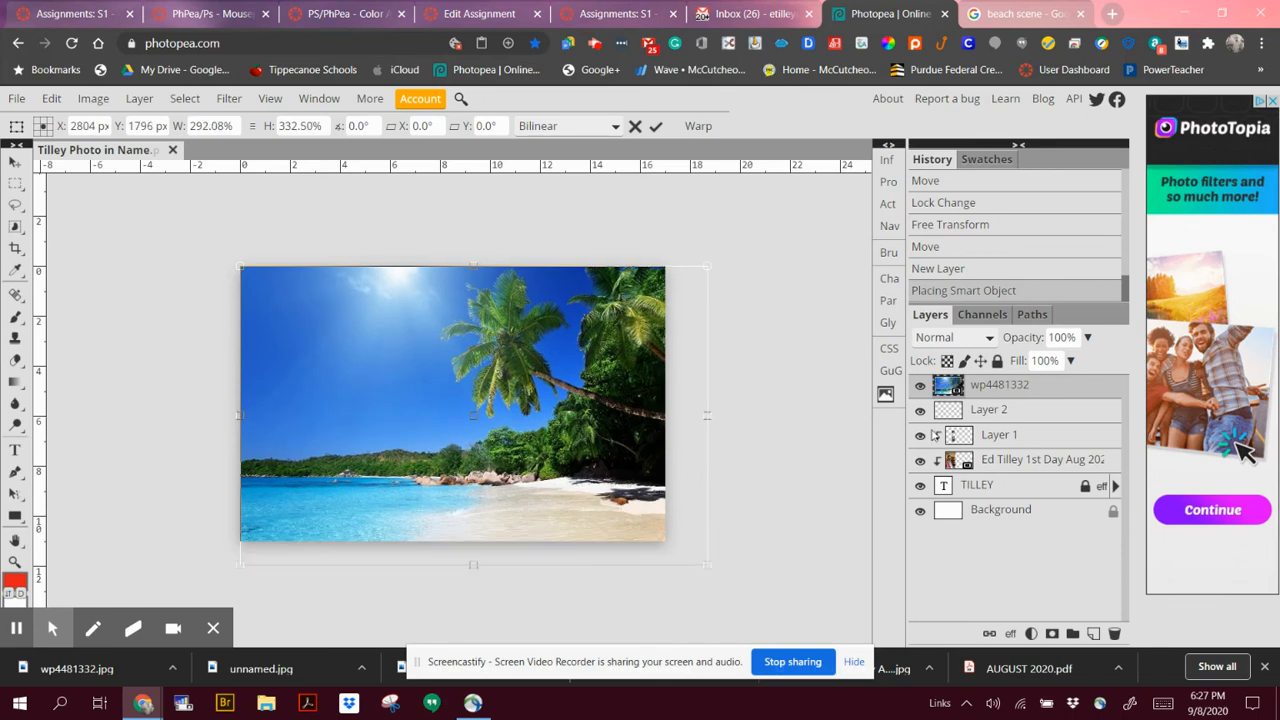
left_click_drag(995, 393, 980, 497)
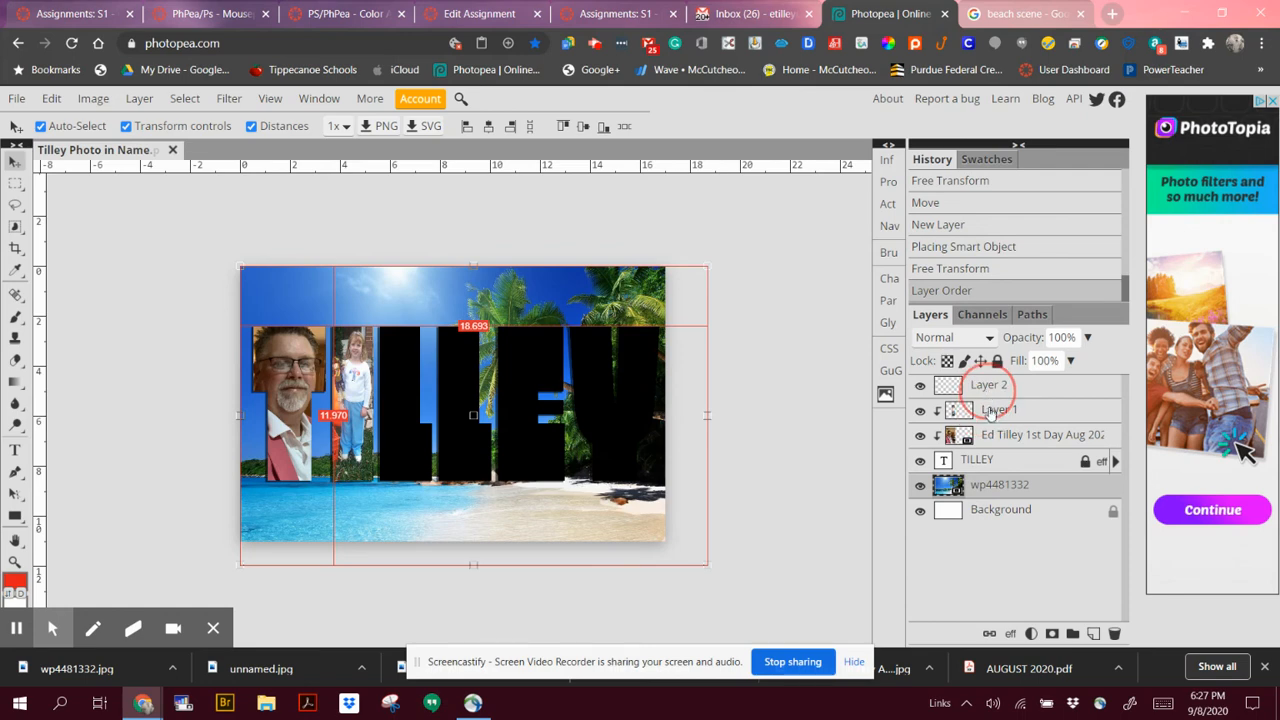
Delete the empty Layer 2
left_click(989, 390)
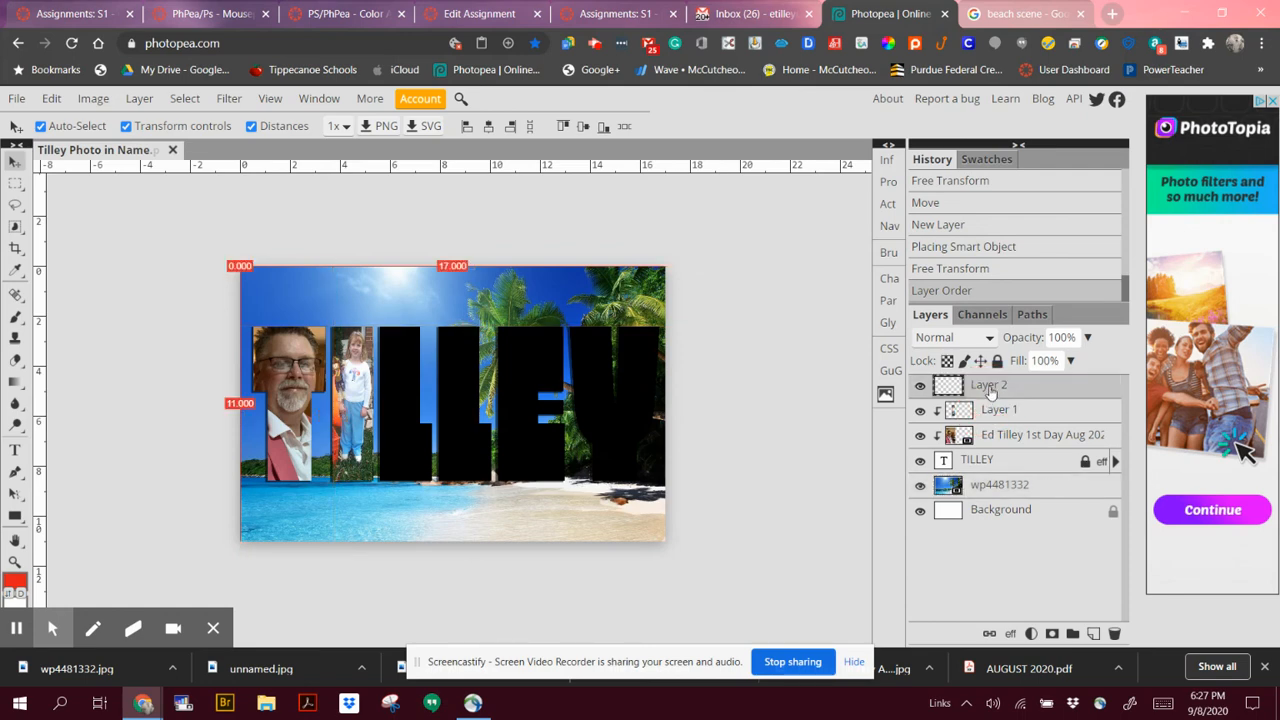
left_click(990, 391)
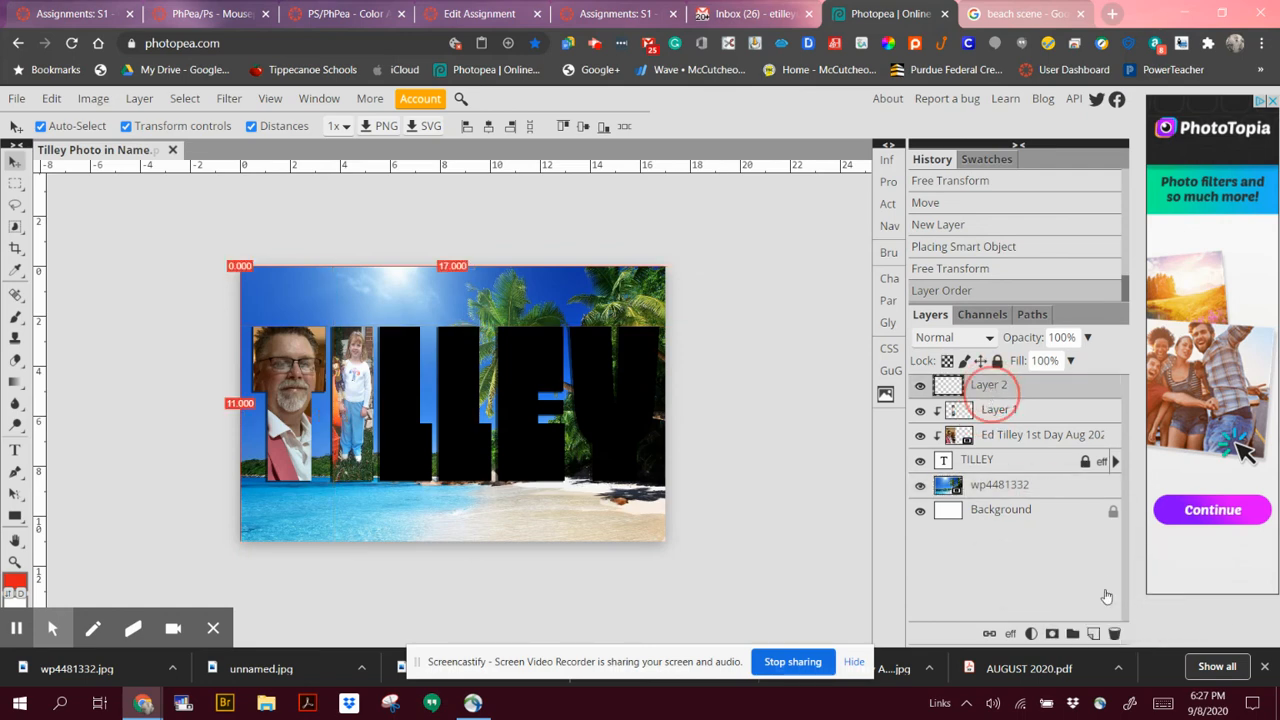
key("Delete")
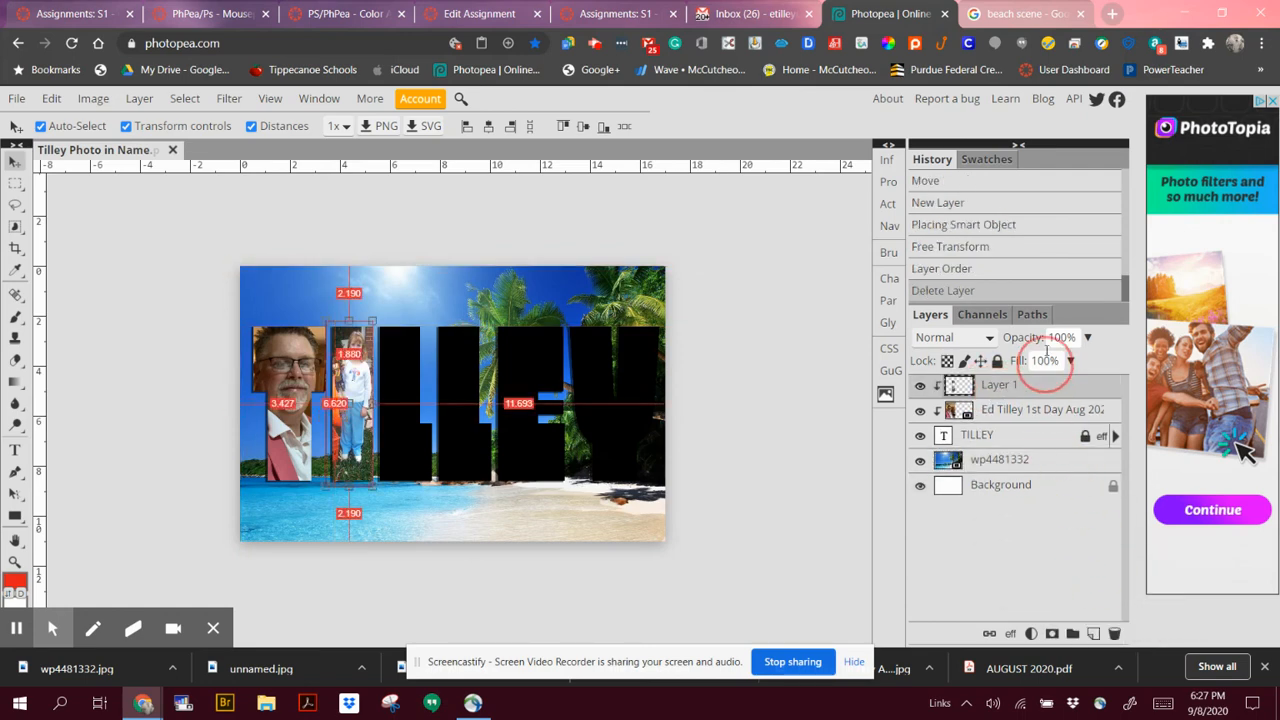
Lower the opacity of the wp4481332 beach background layer to 41%, and deselect the layer
left_click(1022, 467)
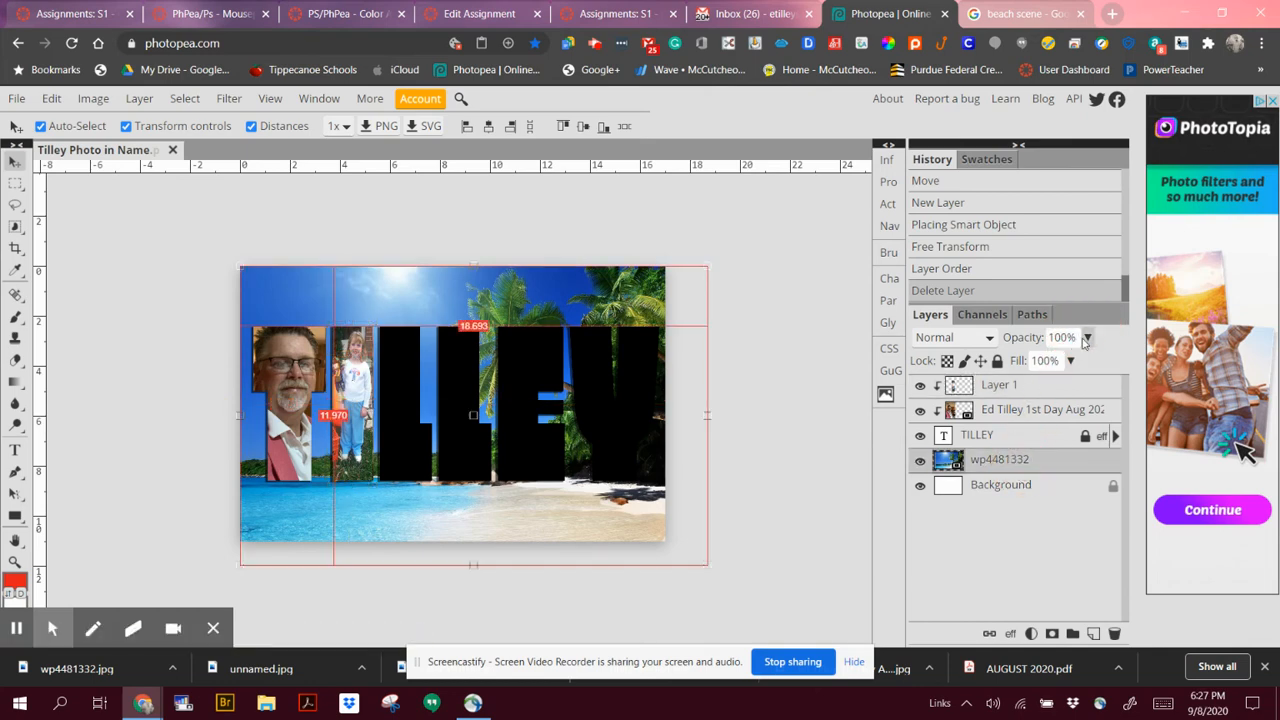
left_click(1086, 339)
left_click_drag(1086, 365, 1046, 363)
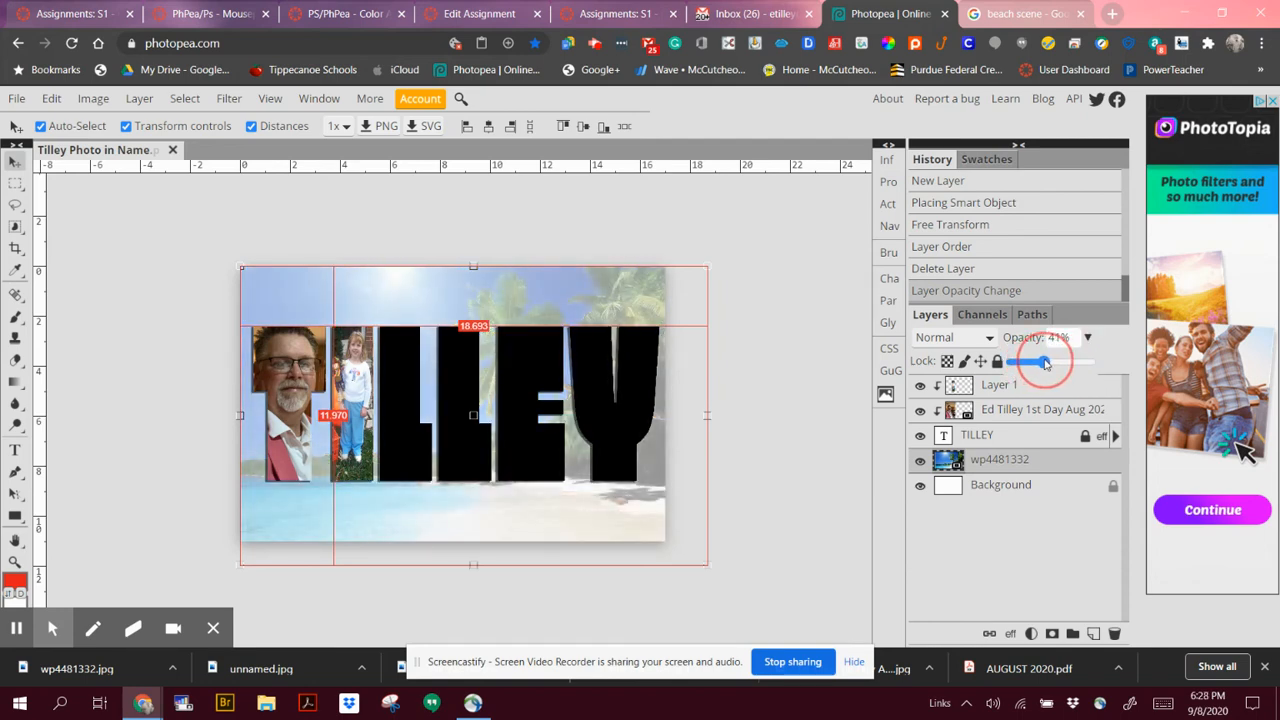
left_click(77, 260)
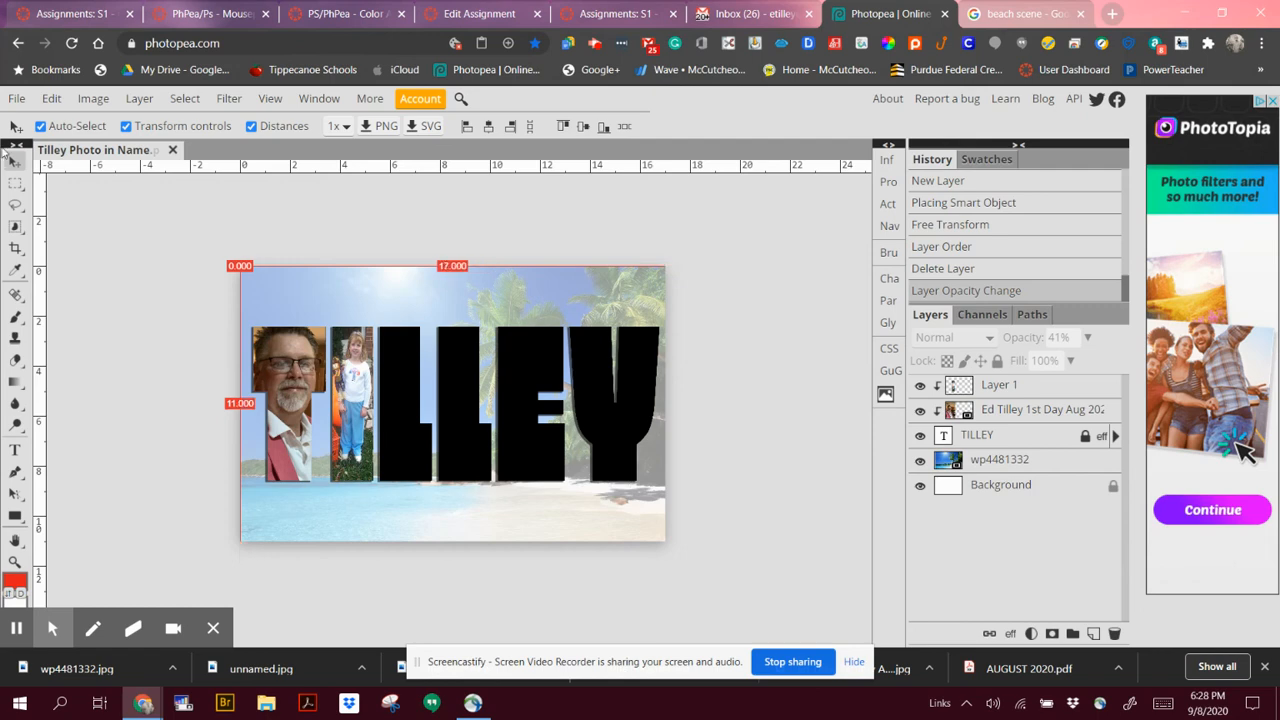
Save the design as a PSD file on the Desktop, keeping the suggested file name
left_click(16, 98)
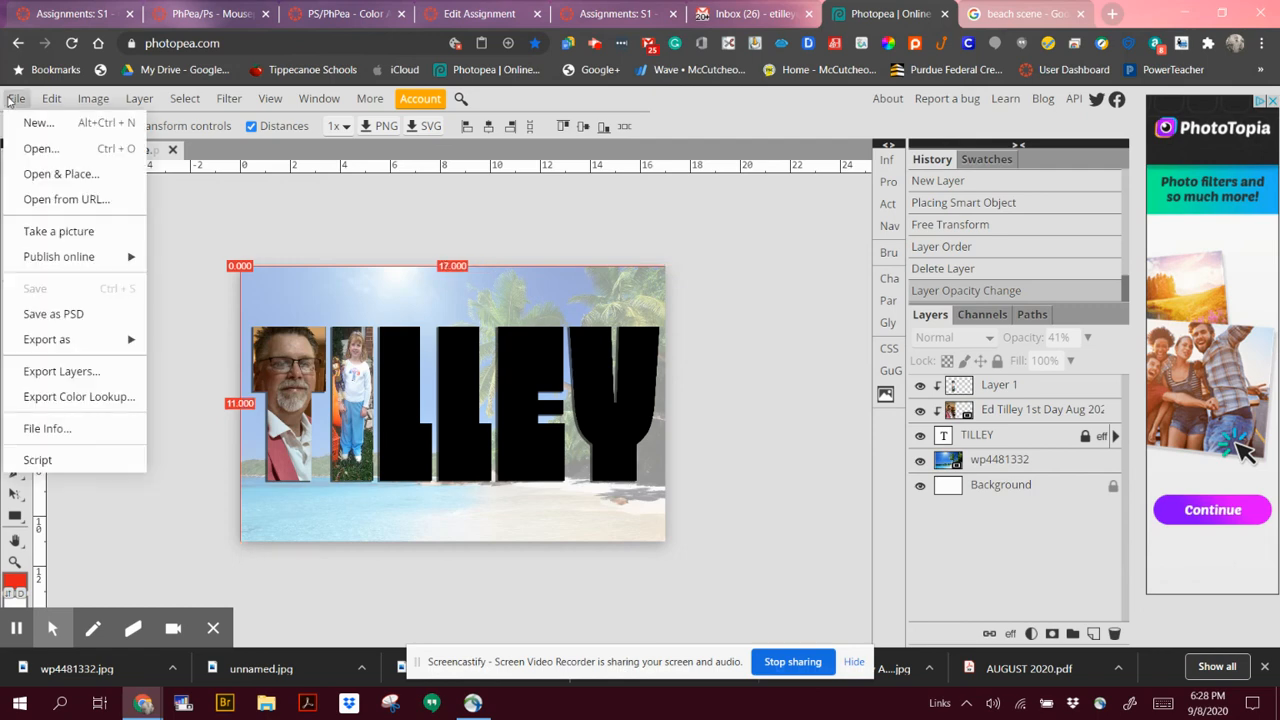
left_click(33, 316)
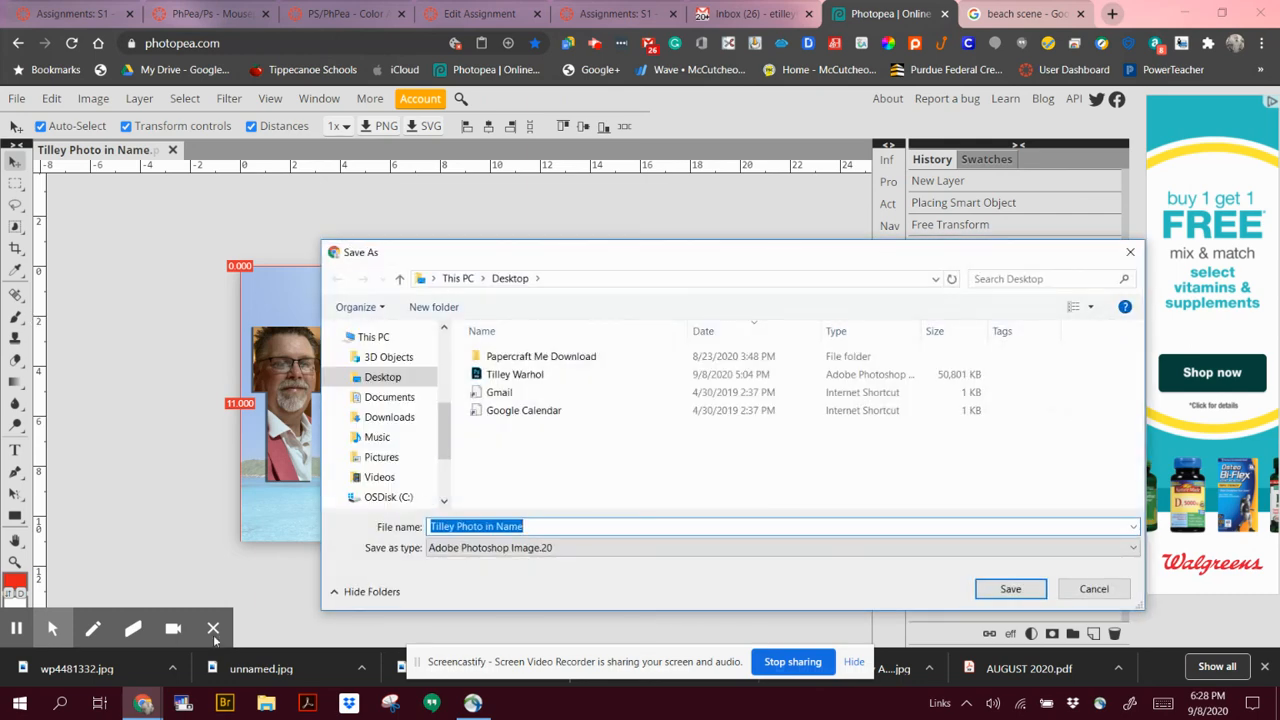
left_click(1018, 590)
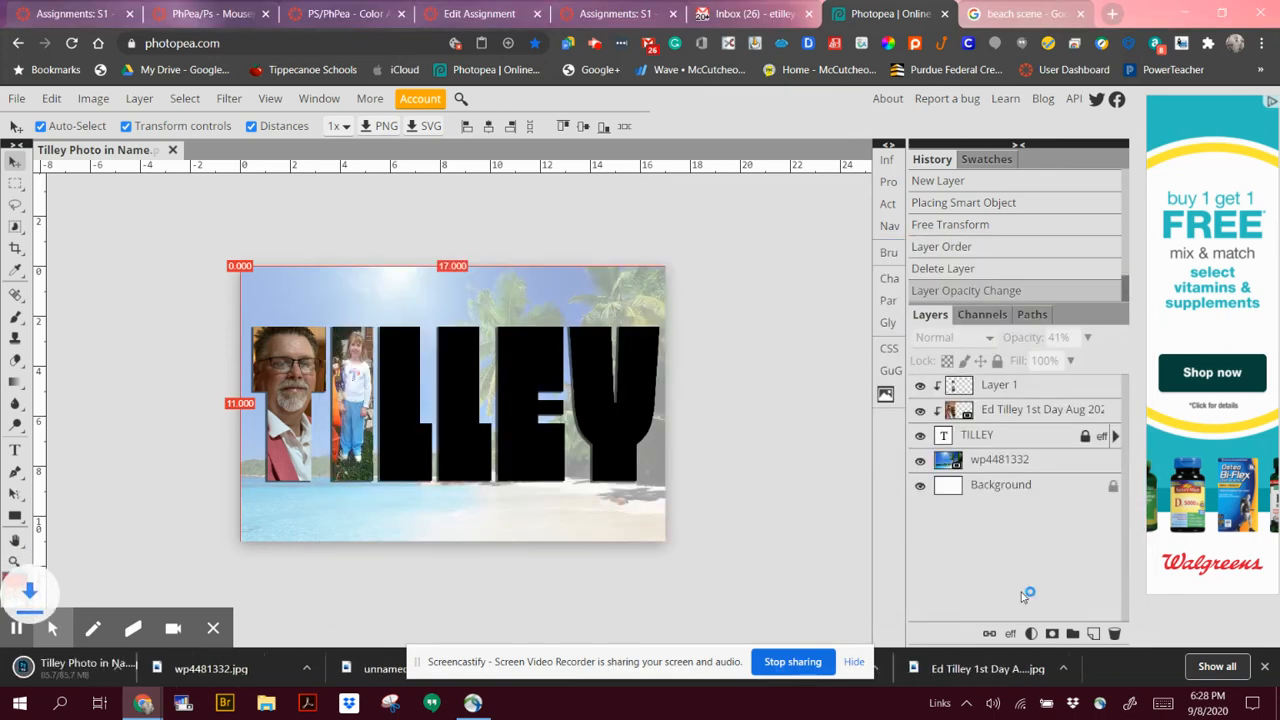